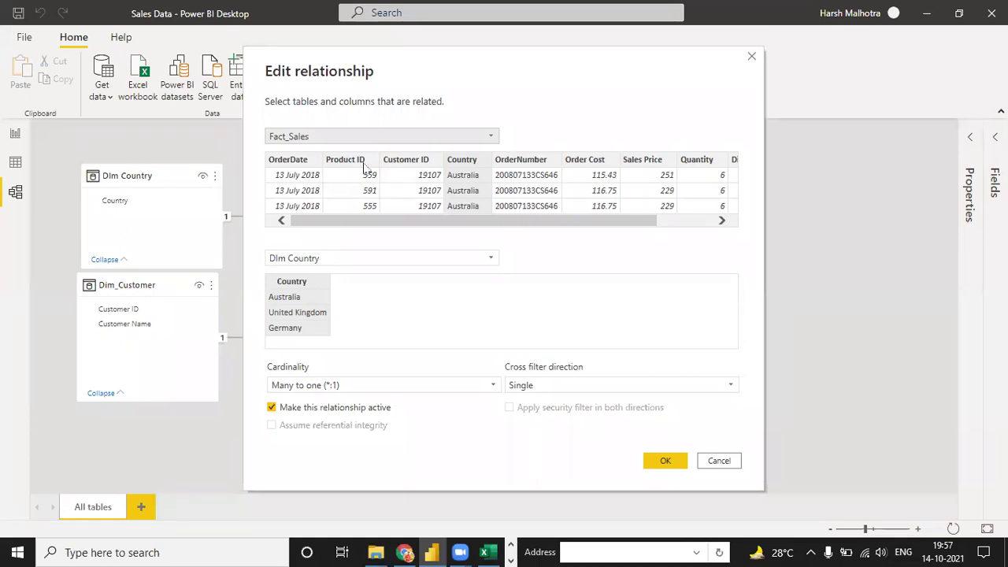
Step: Switch to the Sales Data workbook in Excel and examine the filtered Country column from first to last row
{"action": "left_click", "coordinate": [489, 551]}
{"action": "left_click", "coordinate": [388, 363]}
{"action": "key", "text": "Left"}
{"action": "key", "text": "Up"}
{"action": "key", "text": "Left"}
{"action": "key", "text": "ctrl+Up"}
{"action": "key", "text": "ctrl+shift+Down"}
{"action": "key", "text": "ctrl+Up"}
{"action": "key", "text": "Down"}
{"action": "key", "text": "ctrl+shift+Down"}
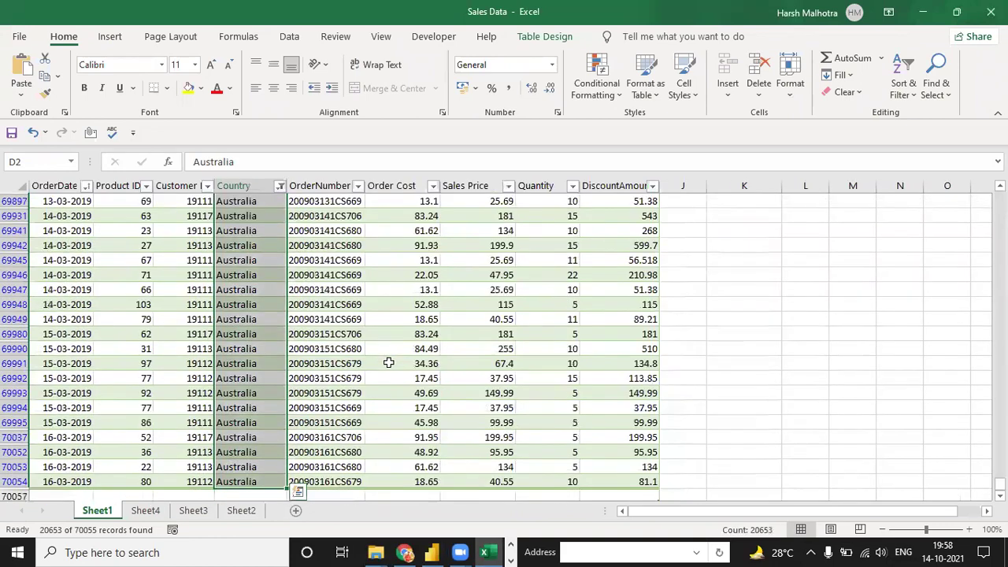
{"action": "key", "text": "ctrl+Up"}
{"action": "key", "text": "Down"}
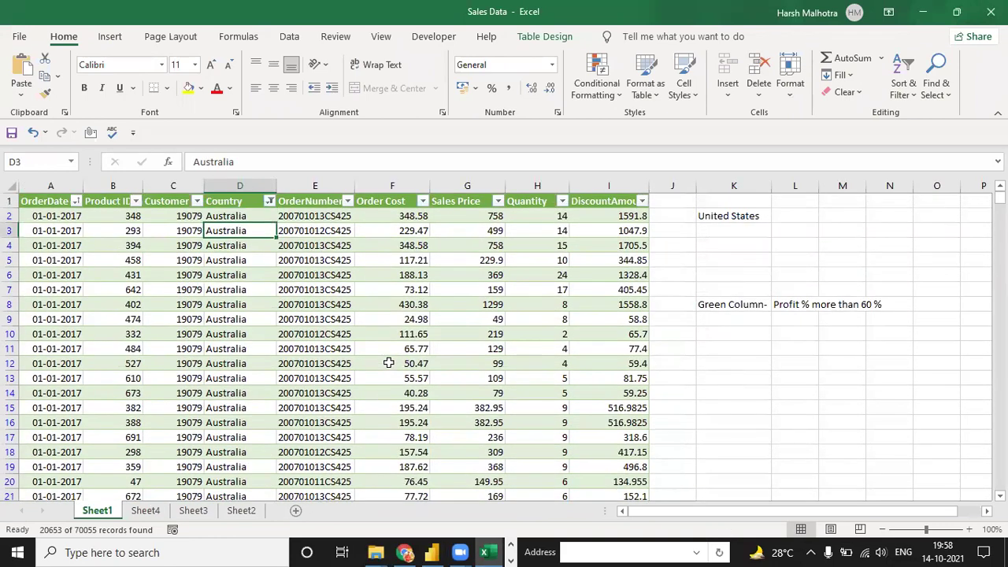
{"action": "key", "text": "ctrl+shift+Down"}
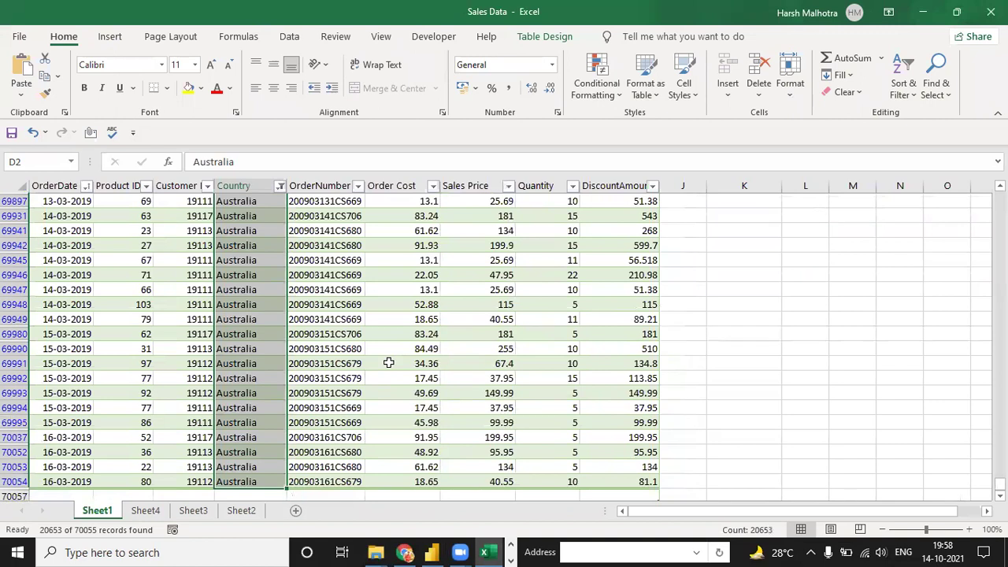
{"action": "key", "text": "ctrl+Up"}
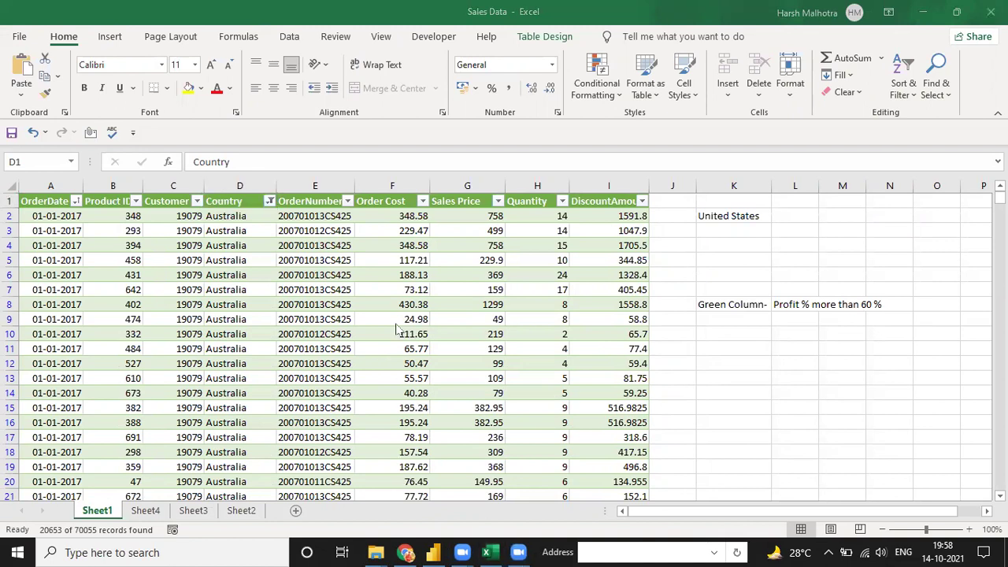
Step: Return to Power BI, accept the Fact_Sales to DIm Country relationship, and shift the DIm Country table slightly in the model diagram
{"action": "left_click", "coordinate": [433, 552]}
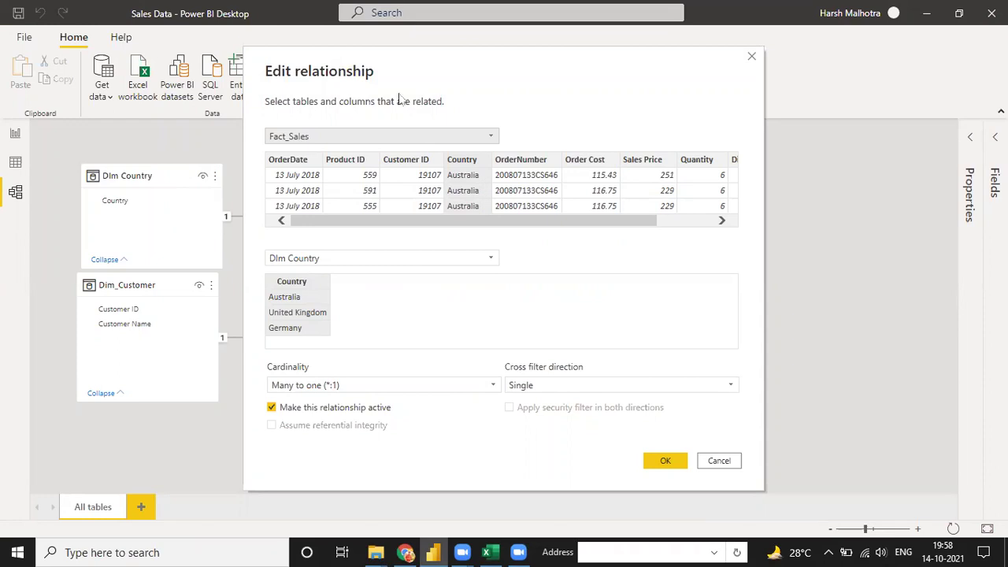
{"action": "left_click", "coordinate": [666, 461]}
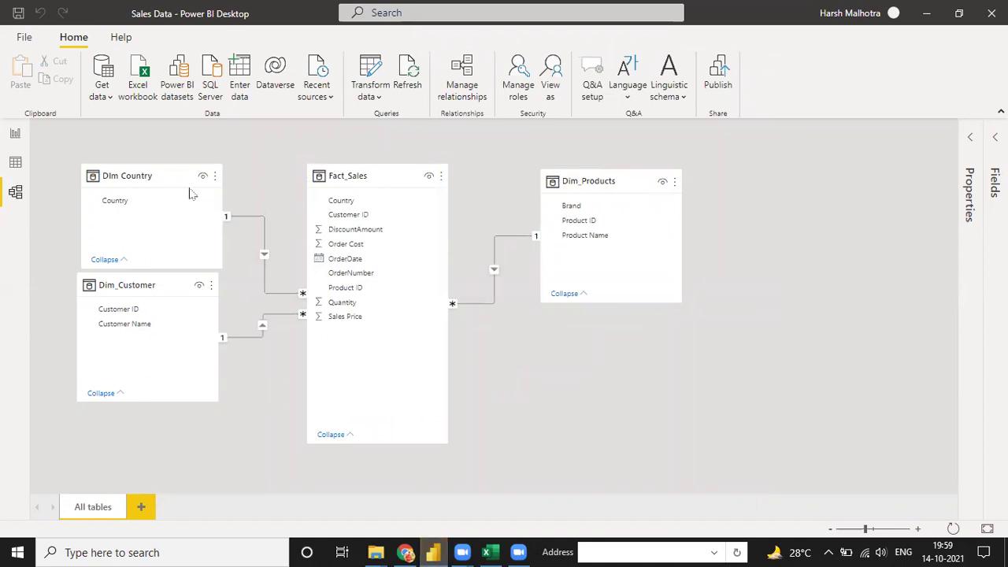
{"action": "left_click_drag", "start_coordinate": [166, 178], "coordinate": [148, 153]}
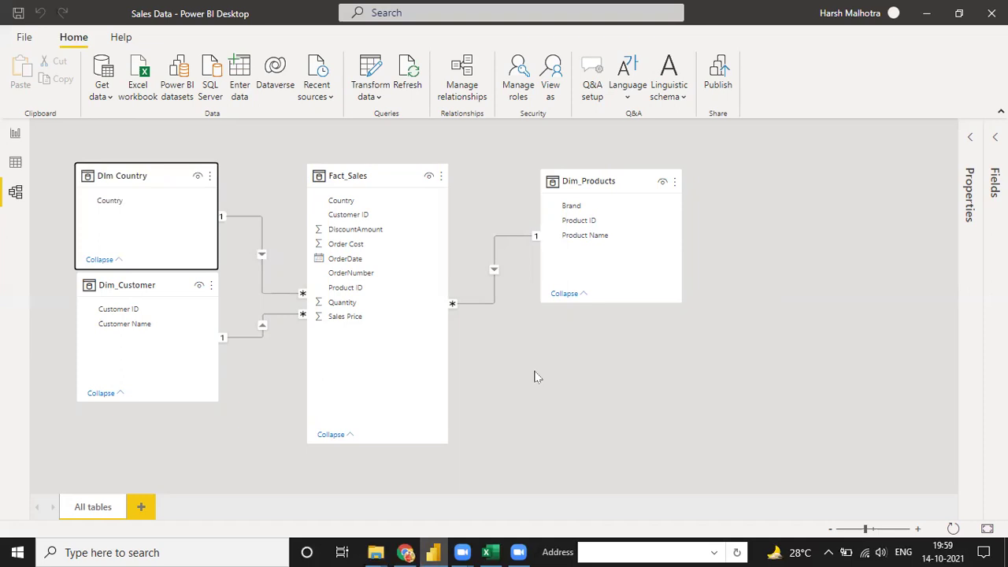
Step: Switch to the Sales Data workbook in Excel and examine the range of dates in the OrderDate column
{"action": "left_click", "coordinate": [490, 552]}
{"action": "left_click", "coordinate": [80, 360]}
{"action": "key", "text": "Up"}
{"action": "key", "text": "Up"}
{"action": "key", "text": "Up"}
{"action": "key", "text": "Up"}
{"action": "key", "text": "Up"}
{"action": "key", "text": "Up"}
{"action": "key", "text": "Up"}
{"action": "key", "text": "Up"}
{"action": "key", "text": "Up"}
{"action": "key", "text": "Up"}
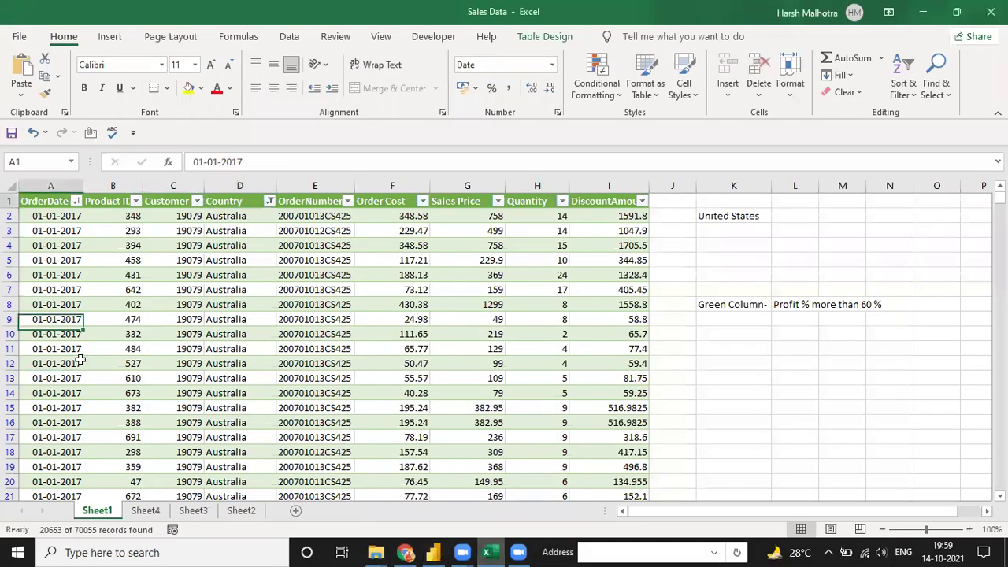
{"action": "key", "text": "ctrl+shift+Down"}
{"action": "key", "text": "ctrl+shift+Up"}
{"action": "key", "text": "ctrl+shift+Down"}
{"action": "key", "text": "ctrl+shift+Up"}
{"action": "key", "text": "ctrl+shift+Up"}
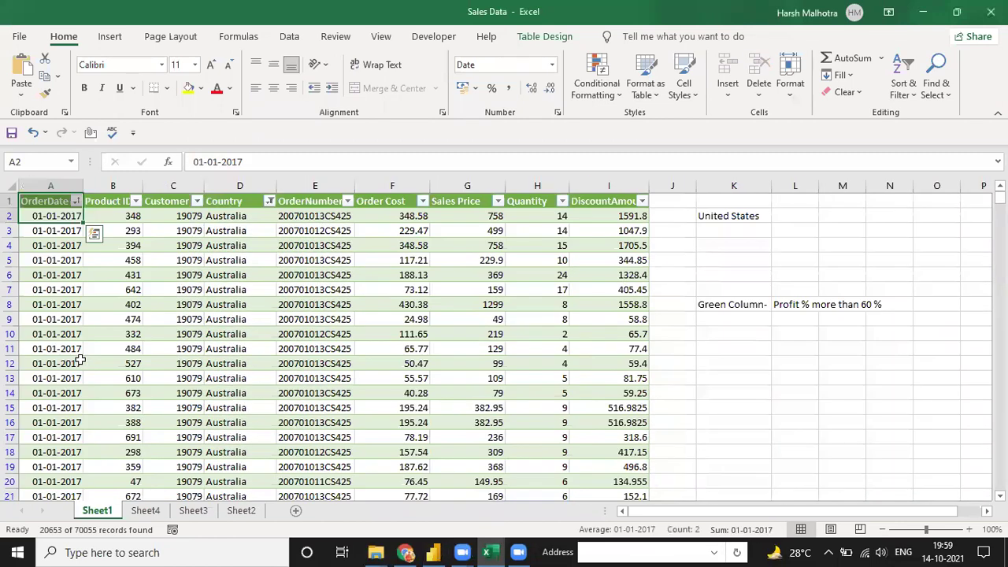
Step: Switch back to Power BI and create a new calculated table named Key Measure from the report view
{"action": "key", "text": "alt+Tab"}
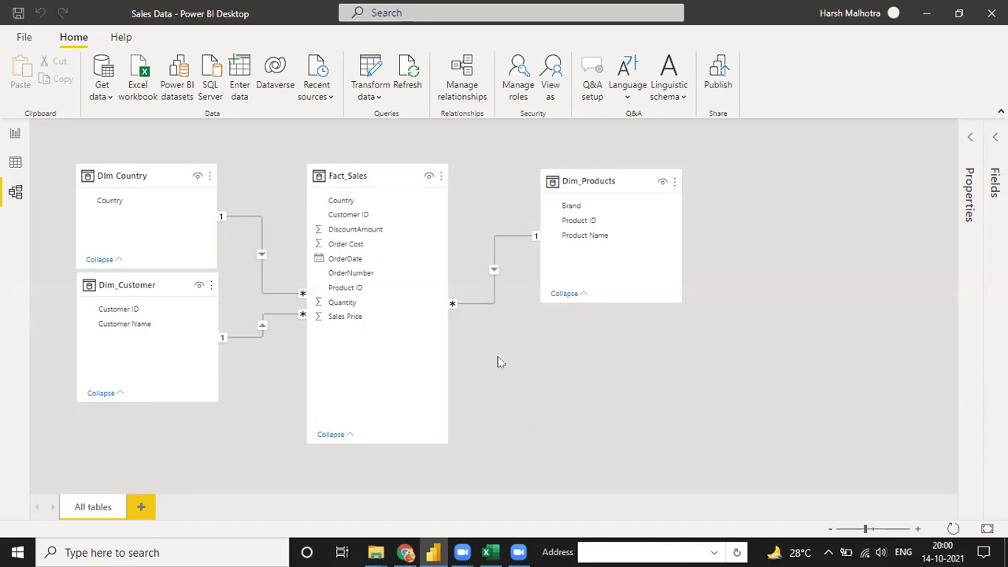
{"action": "left_click", "coordinate": [15, 134]}
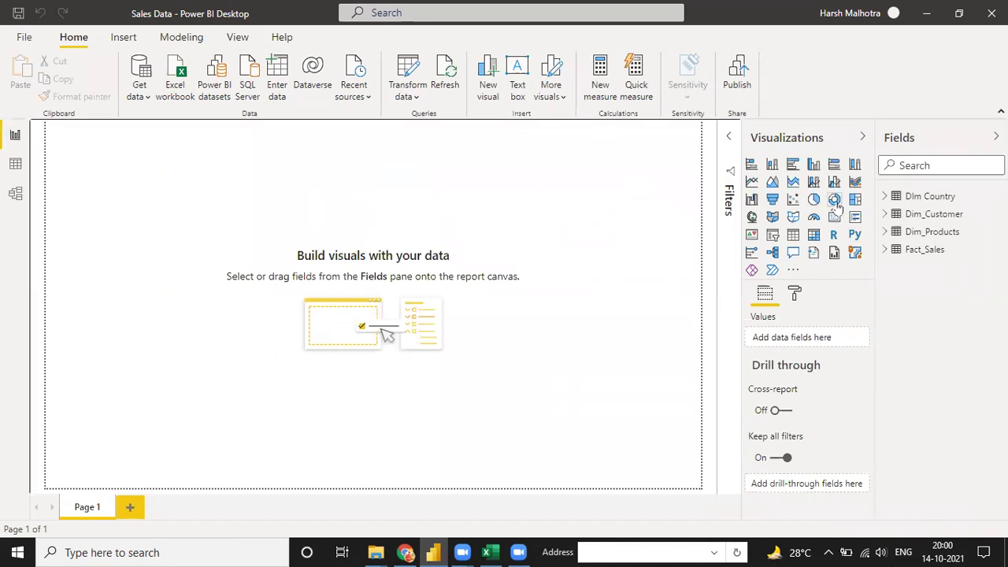
{"action": "left_click", "coordinate": [201, 37]}
{"action": "left_click", "coordinate": [192, 87]}
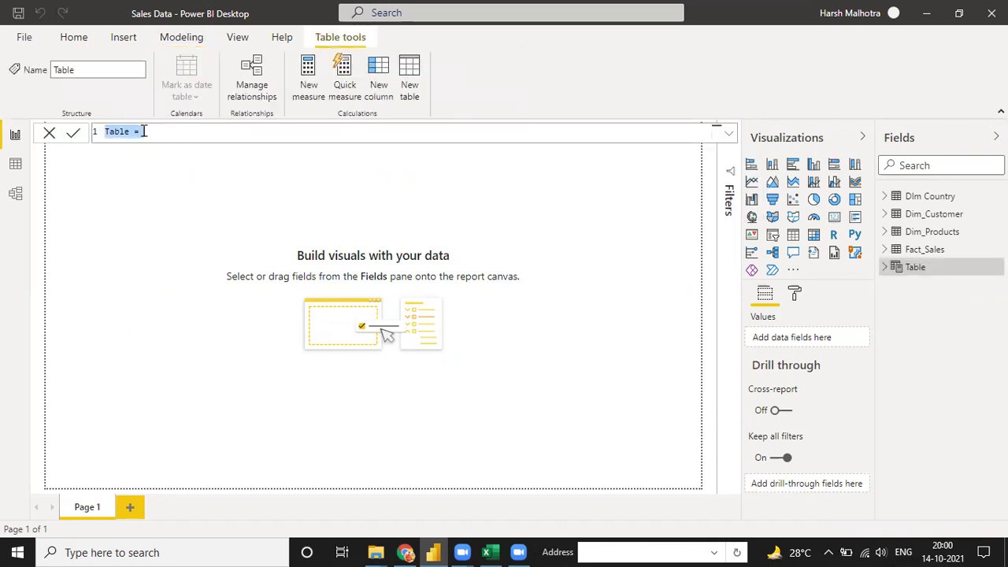
{"action": "left_click", "coordinate": [133, 131]}
{"action": "key", "text": "BackSpace"}
{"action": "key", "text": "BackSpace"}
{"action": "key", "text": "BackSpace"}
{"action": "key", "text": "BackSpace"}
{"action": "key", "text": "BackSpace"}
{"action": "key", "text": "BackSpace"}
{"action": "type", "text": "Key Measure"}
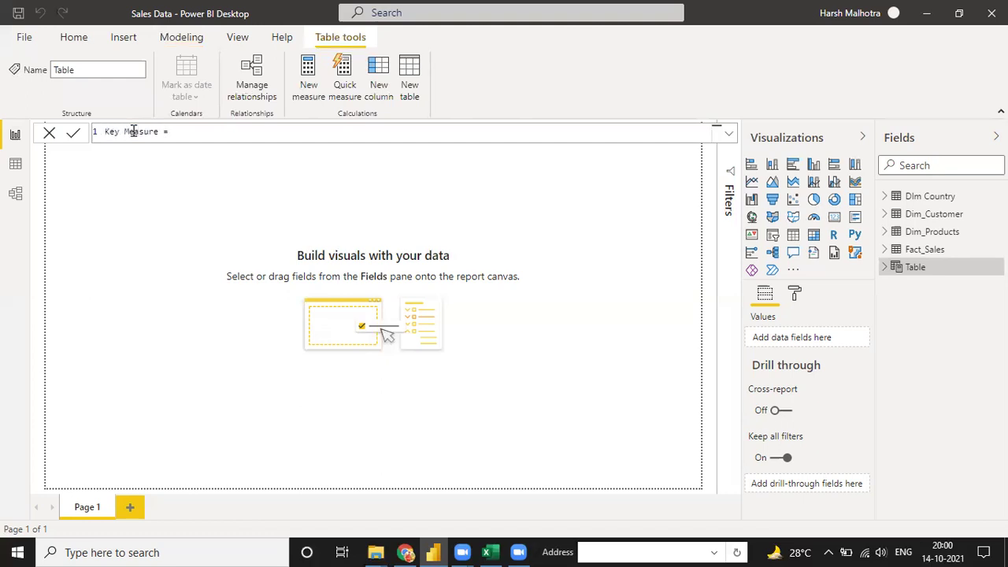
{"action": "key", "text": "Return"}
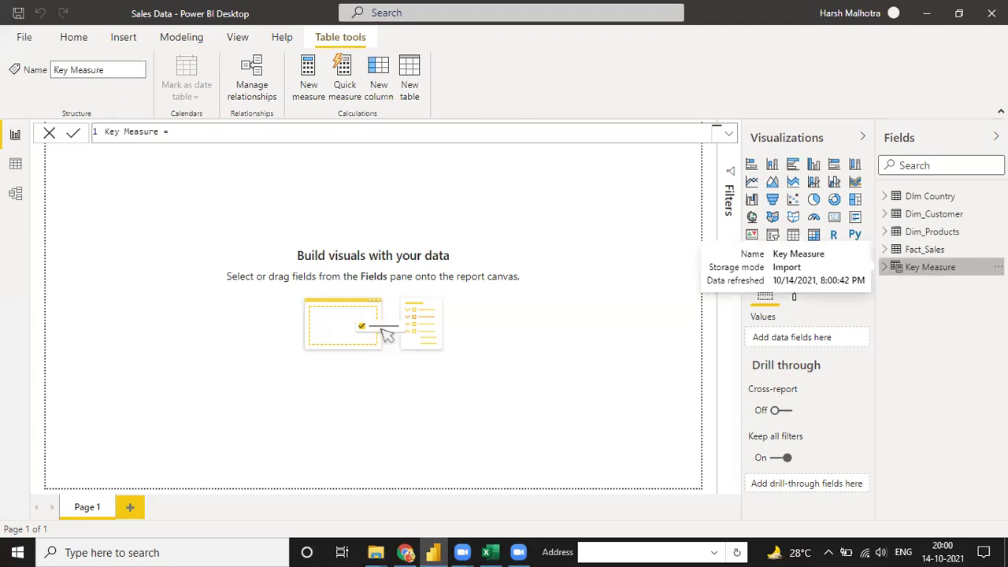
Step: Add a new measure to the Key Measure table and name it Min Date
{"action": "right_click", "coordinate": [960, 272]}
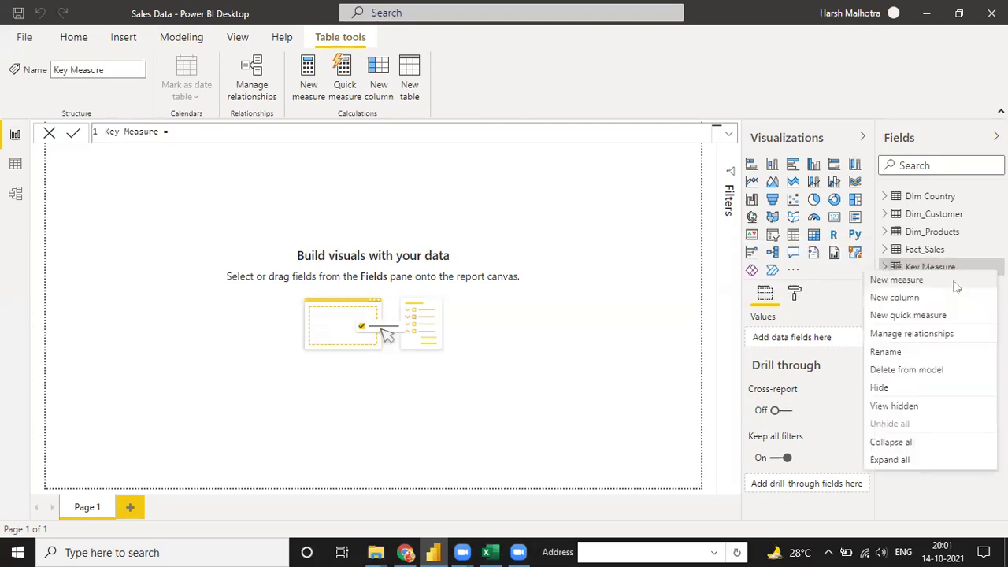
{"action": "left_click", "coordinate": [955, 282]}
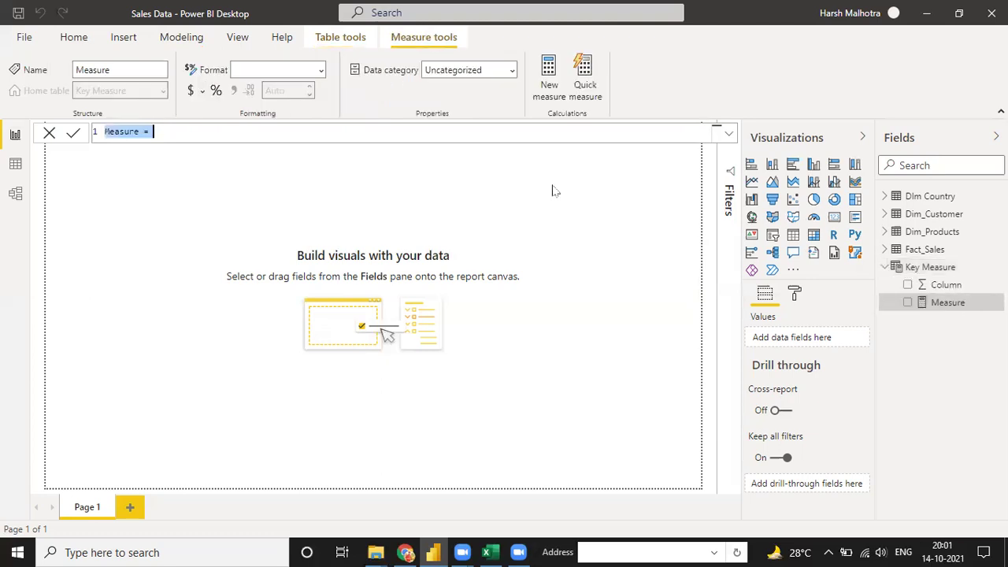
{"action": "left_click", "coordinate": [143, 133]}
{"action": "key", "text": "BackSpace"}
{"action": "key", "text": "BackSpace"}
{"action": "key", "text": "BackSpace"}
{"action": "key", "text": "BackSpace"}
{"action": "key", "text": "BackSpace"}
{"action": "key", "text": "BackSpace"}
{"action": "key", "text": "BackSpace"}
{"action": "key", "text": "BackSpace"}
{"action": "type", "text": "Min Date"}
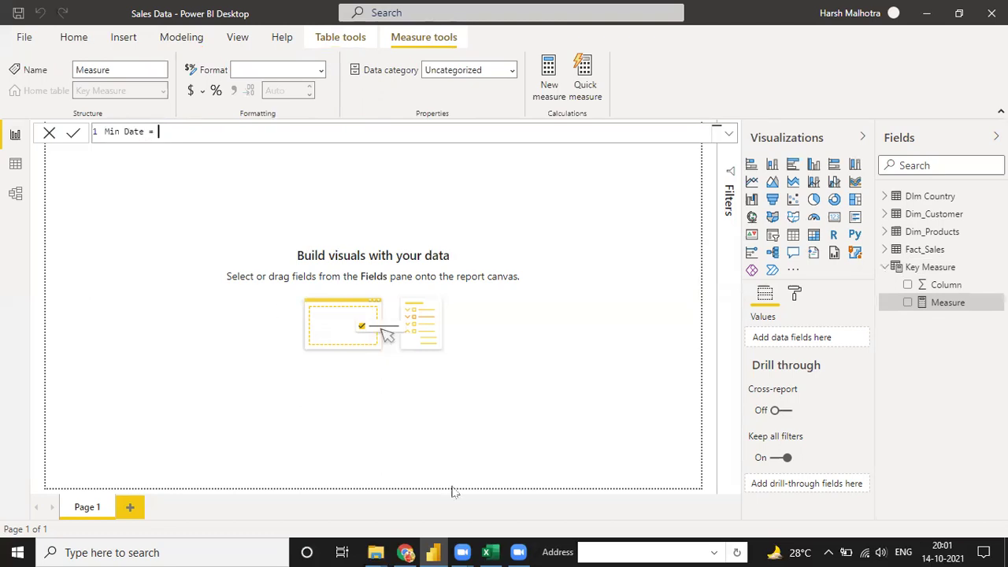
Step: Check the first and last order dates in the OrderDate column of the Sales Data workbook in Excel
{"action": "left_click", "coordinate": [490, 551]}
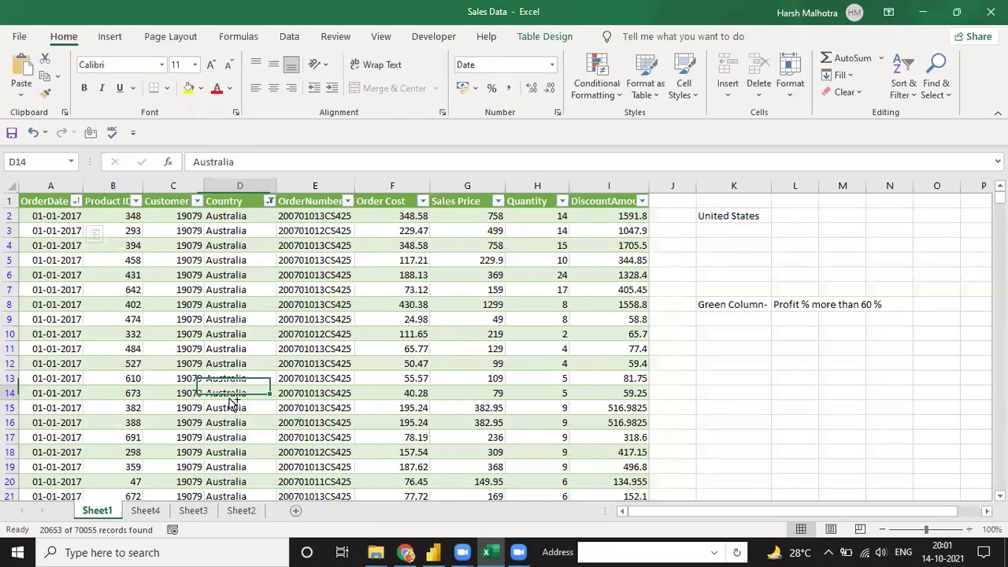
{"action": "key", "text": "ctrl+Home"}
{"action": "key", "text": "Down"}
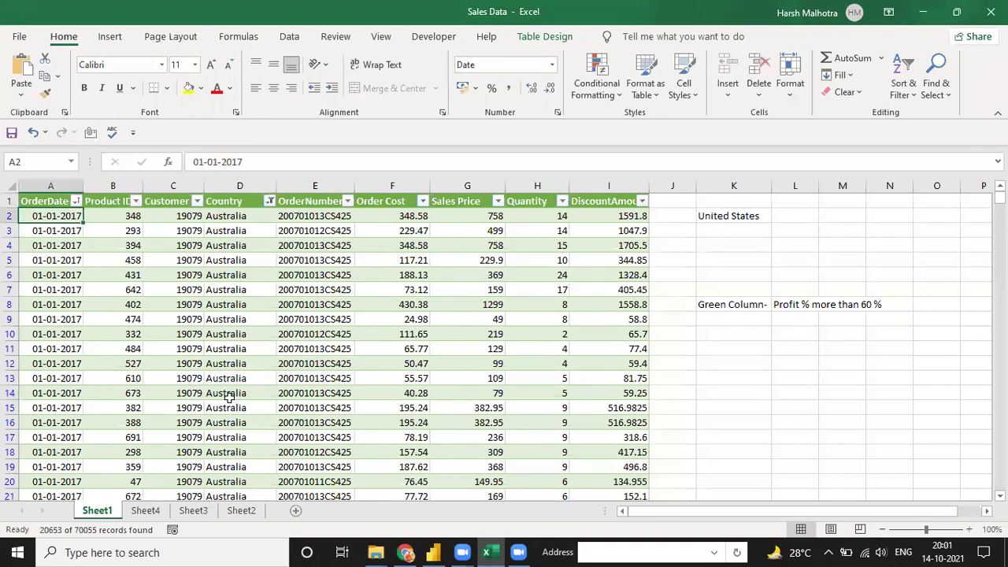
{"action": "key", "text": "ctrl+Down"}
{"action": "key", "text": "Up"}
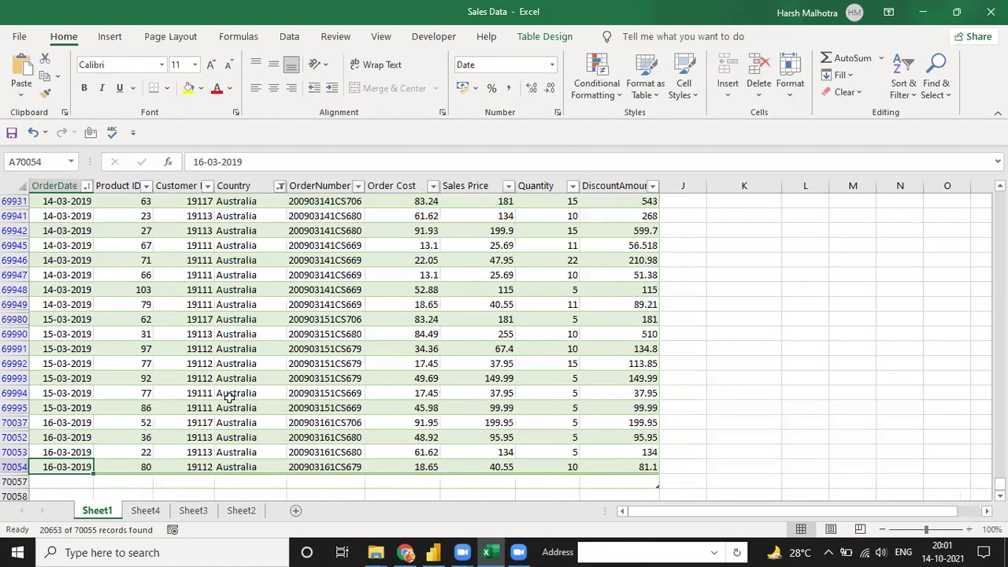
{"action": "key", "text": "ctrl+Up"}
{"action": "key", "text": "ctrl+Down"}
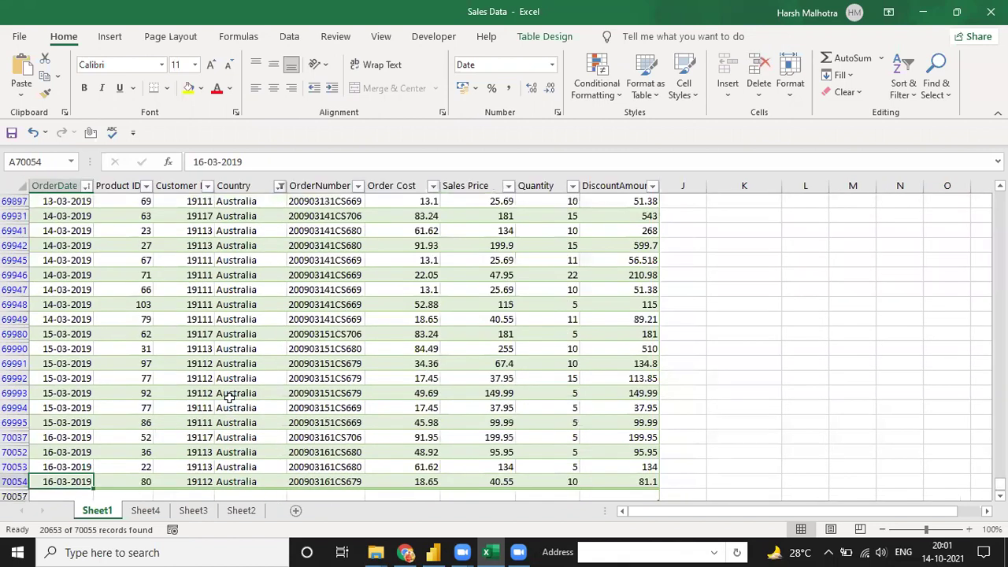
{"action": "key", "text": "ctrl+Up"}
{"action": "key", "text": "ctrl+shift+Down"}
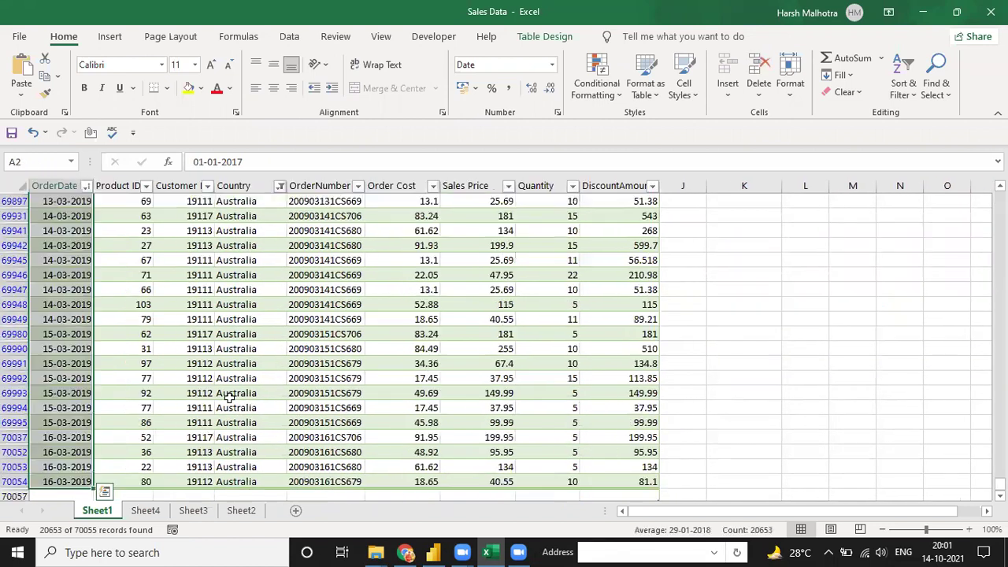
{"action": "key", "text": "ctrl+shift+Up"}
{"action": "key", "text": "Up"}
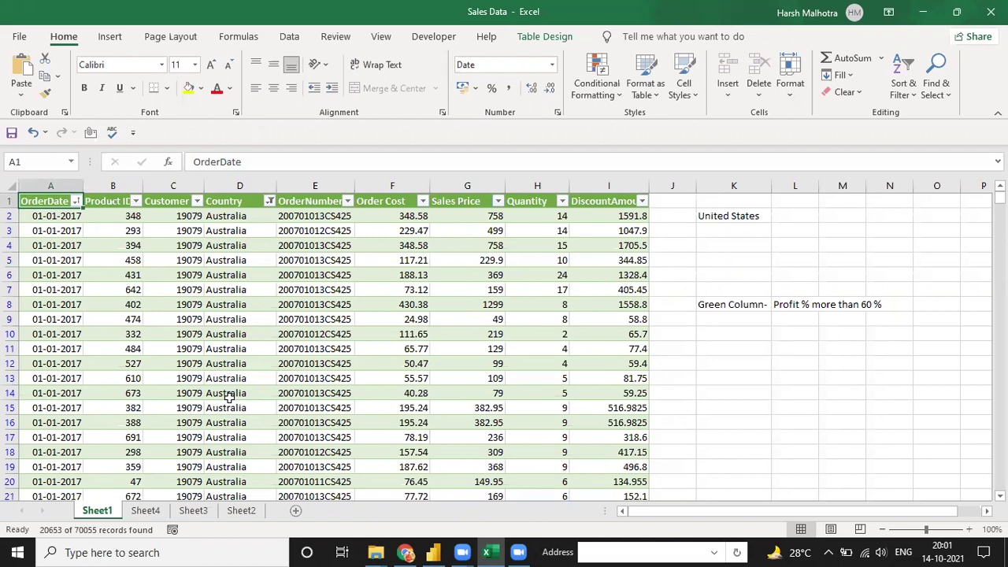
Step: Switch back to Power BI and define the Min Date measure as MIN(Fact_Sales[OrderDate])
{"action": "key", "text": "alt+Tab"}
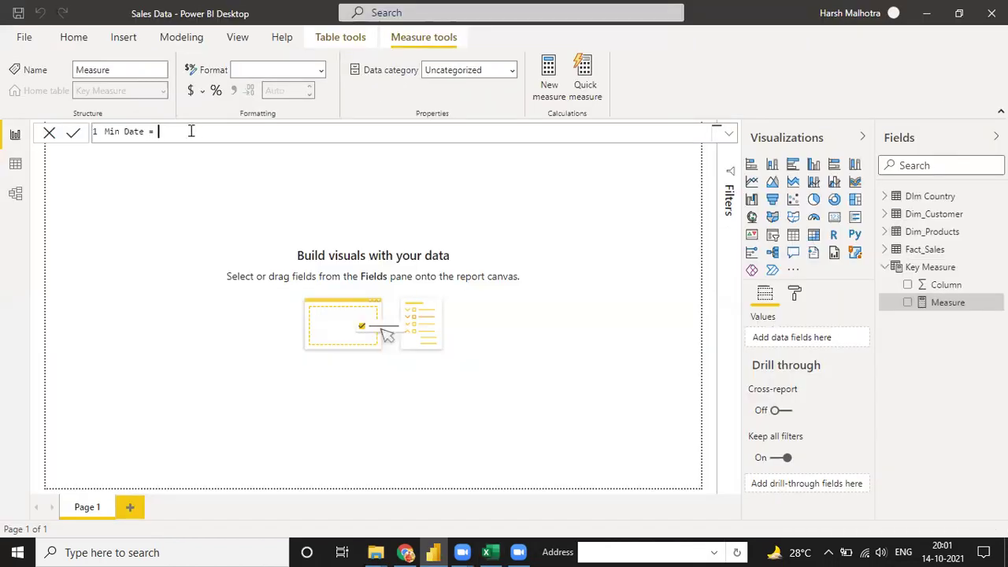
{"action": "type", "text": "min("}
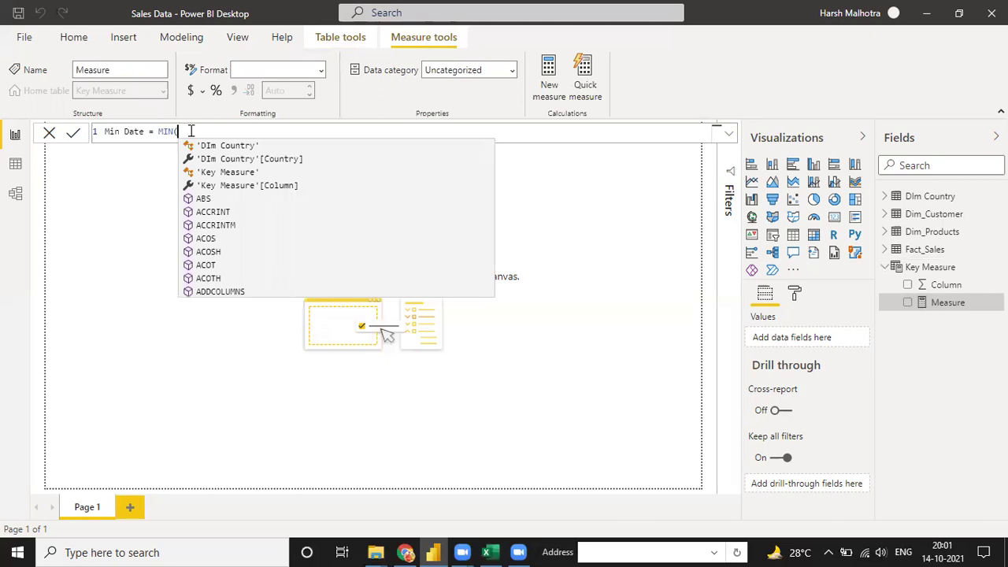
{"action": "type", "text": "fa"}
{"action": "key", "text": "Down"}
{"action": "key", "text": "Down"}
{"action": "key", "text": "Down"}
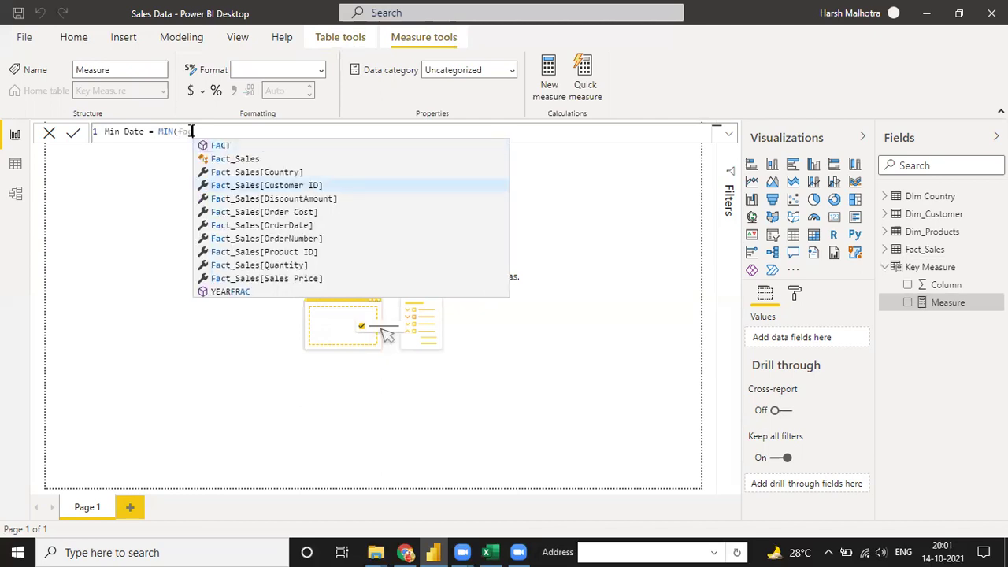
{"action": "key", "text": "Down"}
{"action": "key", "text": "Down"}
{"action": "key", "text": "Down"}
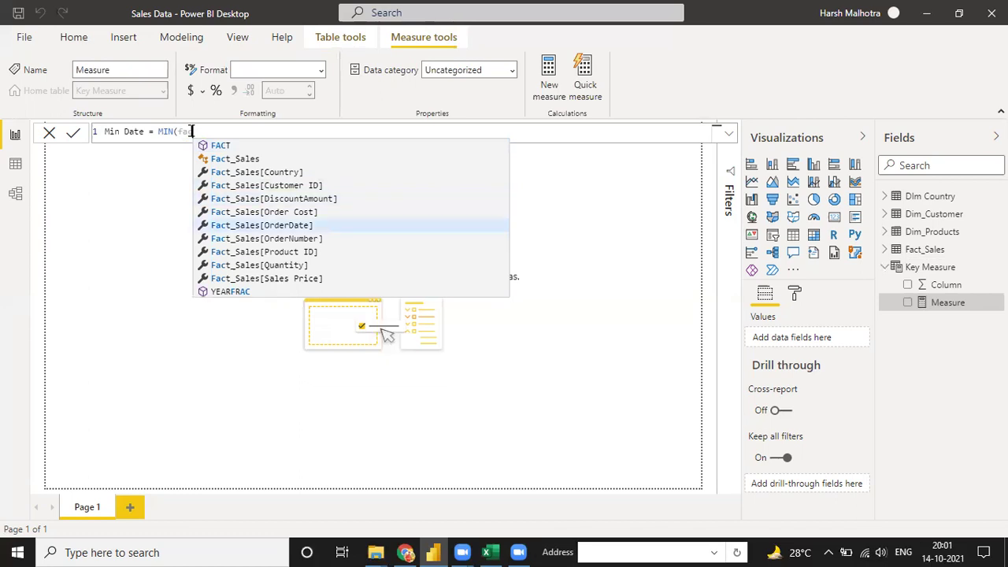
{"action": "key", "text": "Down"}
{"action": "key", "text": "Down"}
{"action": "key", "text": "Down"}
{"action": "key", "text": "Down"}
{"action": "key", "text": "Up"}
{"action": "key", "text": "Up"}
{"action": "key", "text": "Up"}
{"action": "key", "text": "Up"}
{"action": "key", "text": "Up"}
{"action": "key", "text": "Down"}
{"action": "key", "text": "Up"}
{"action": "key", "text": "Up"}
{"action": "key", "text": "Up"}
{"action": "key", "text": "Up"}
{"action": "key", "text": "Down"}
{"action": "key", "text": "Down"}
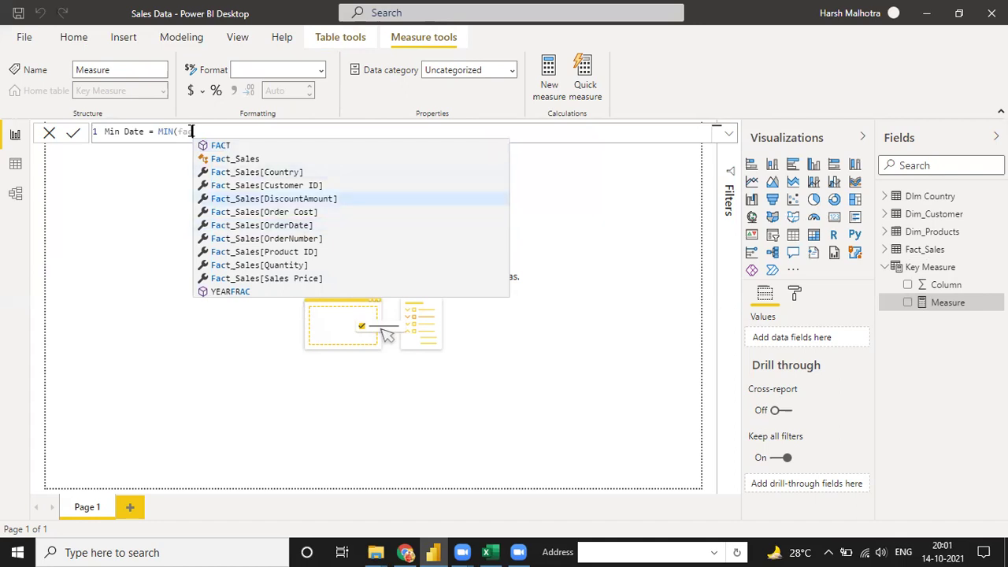
{"action": "key", "text": "Down"}
{"action": "key", "text": "Down"}
{"action": "key", "text": "Tab"}
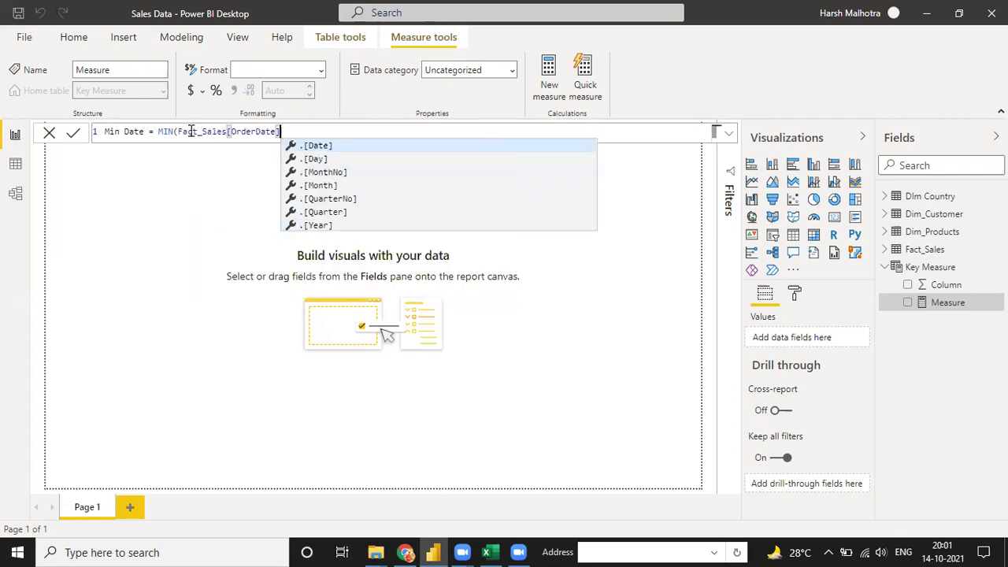
{"action": "type", "text": ")"}
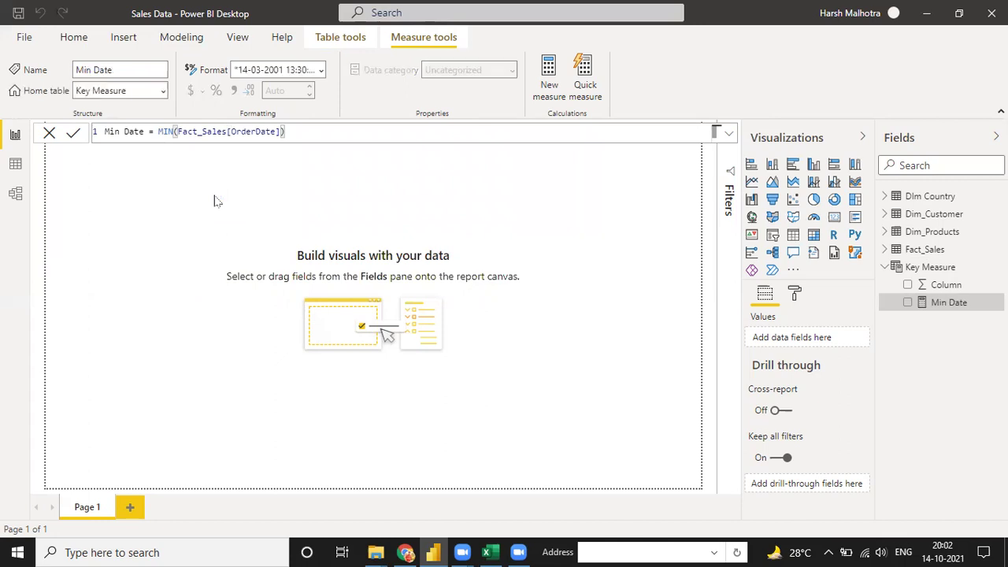
Step: Add another measure to the Key Measure table and name it Max Date
{"action": "left_click", "coordinate": [948, 305]}
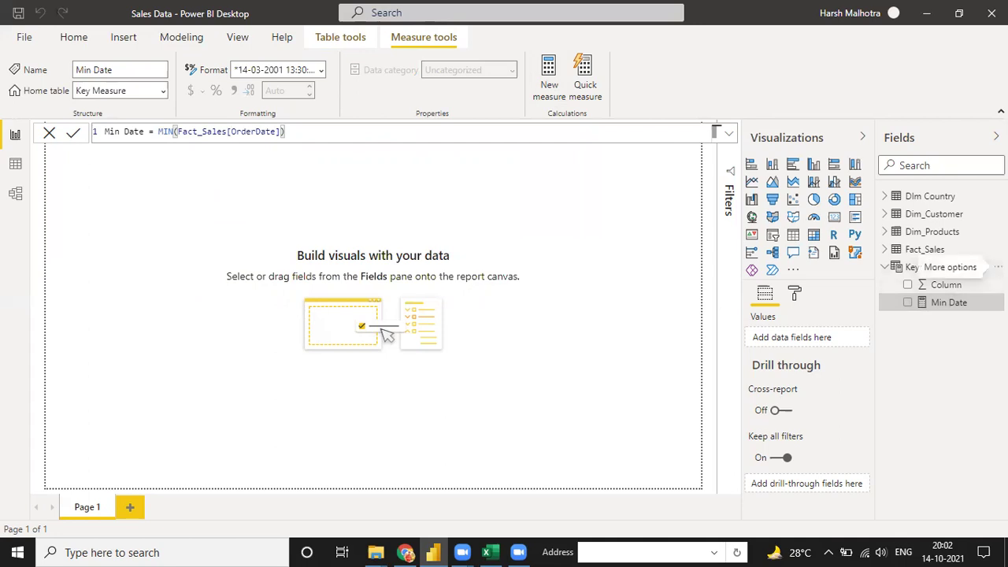
{"action": "left_click", "coordinate": [997, 267]}
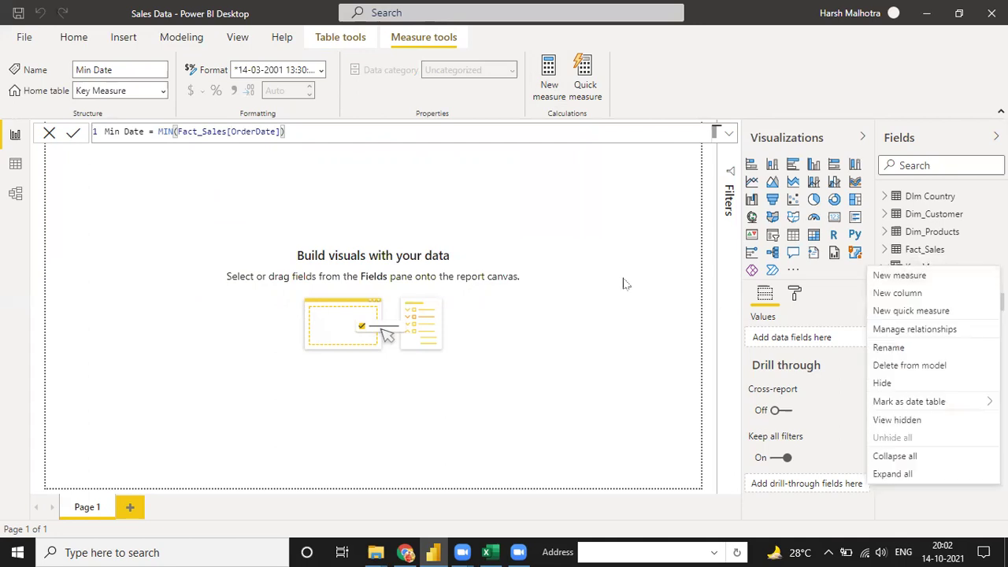
{"action": "left_click", "coordinate": [550, 82]}
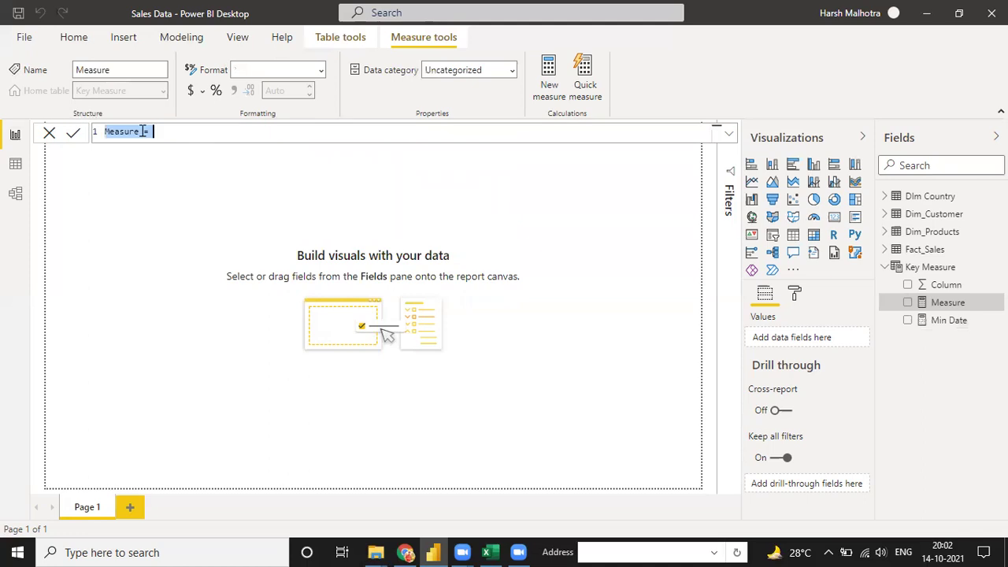
{"action": "type", "text": "Me"}
{"action": "type", "text": "x"}
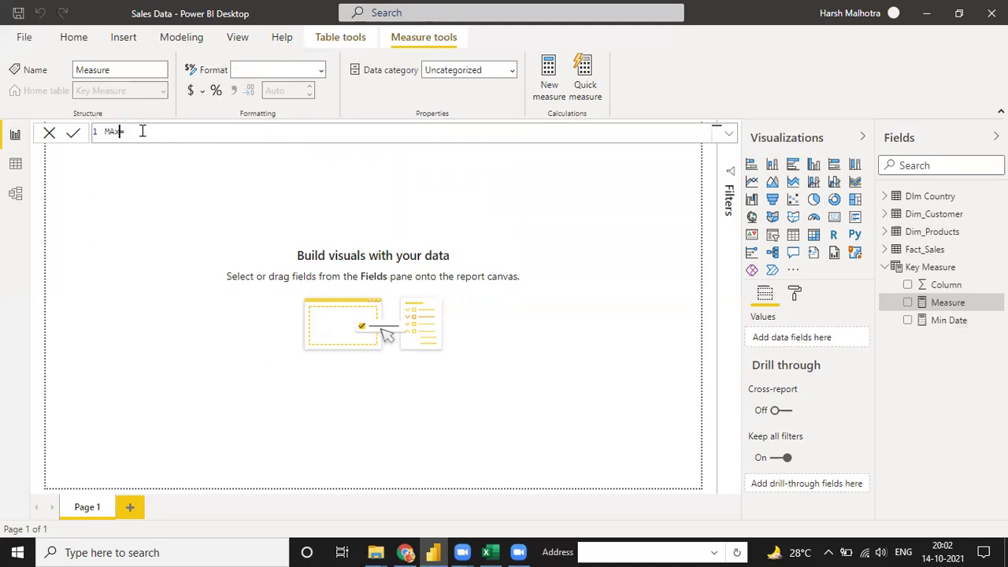
{"action": "type", "text": " Ta"}
{"action": "key", "text": "BackSpace"}
{"action": "key", "text": "BackSpace"}
{"action": "type", "text": "Date"}
Step: Define the Max Date measure as MAX(Fact_Sales[OrderDate])
{"action": "left_click", "coordinate": [160, 132]}
{"action": "type", "text": "["}
{"action": "type", "text": "M"}
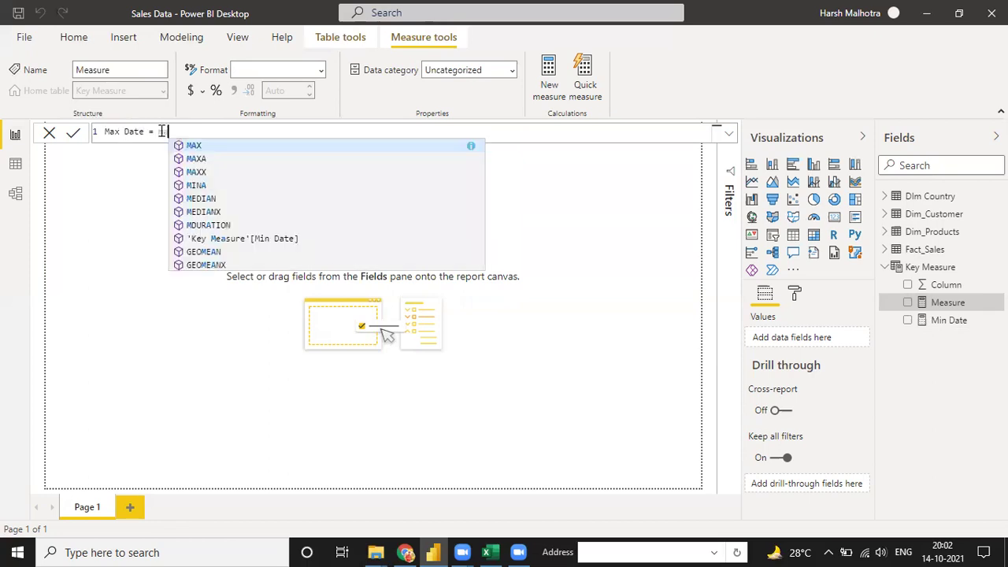
{"action": "type", "text": "ax"}
{"action": "key", "text": "Tab"}
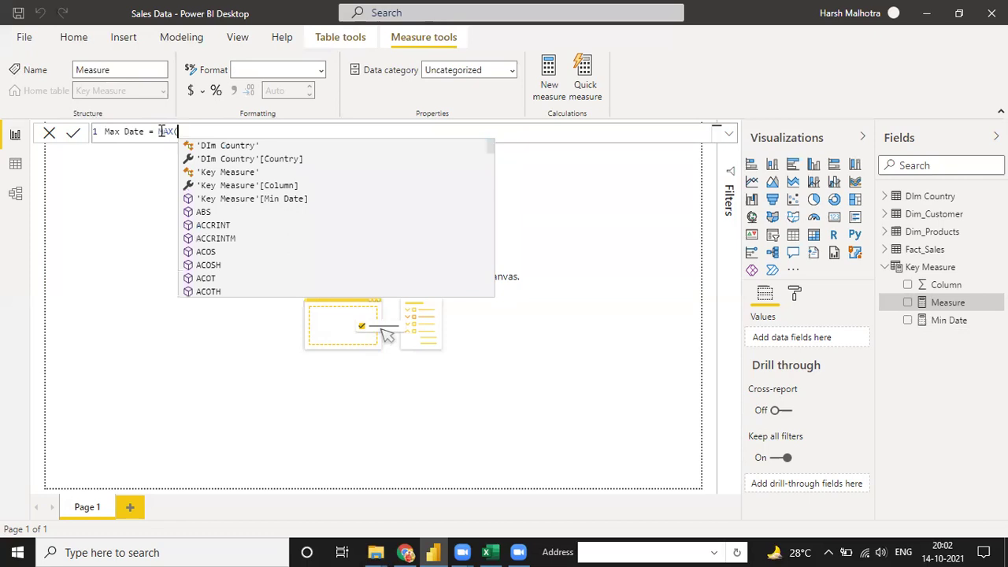
{"action": "type", "text": "fact"}
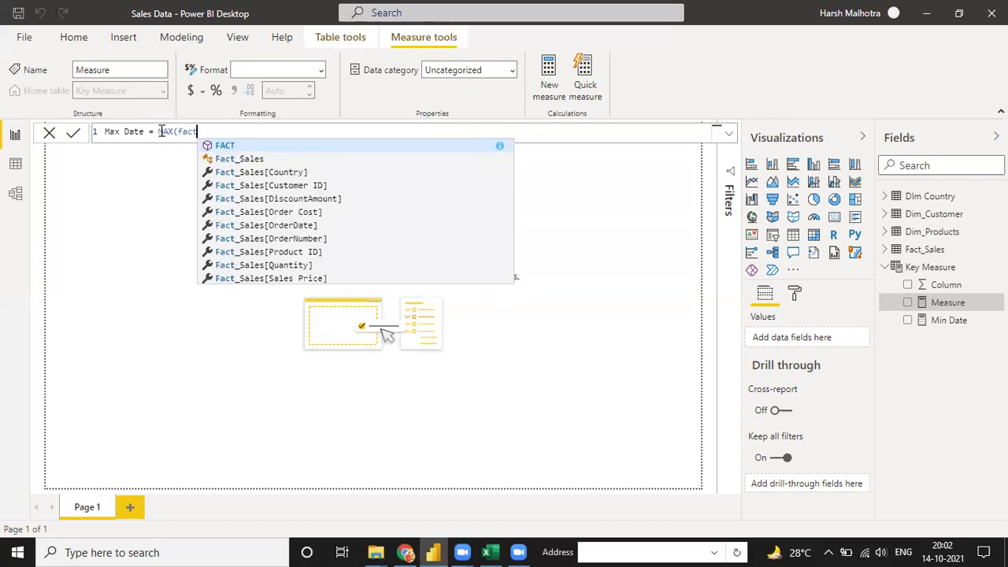
{"action": "key", "text": "Down"}
{"action": "key", "text": "Down"}
{"action": "key", "text": "Down"}
{"action": "key", "text": "Down"}
{"action": "key", "text": "Down"}
{"action": "key", "text": "Down"}
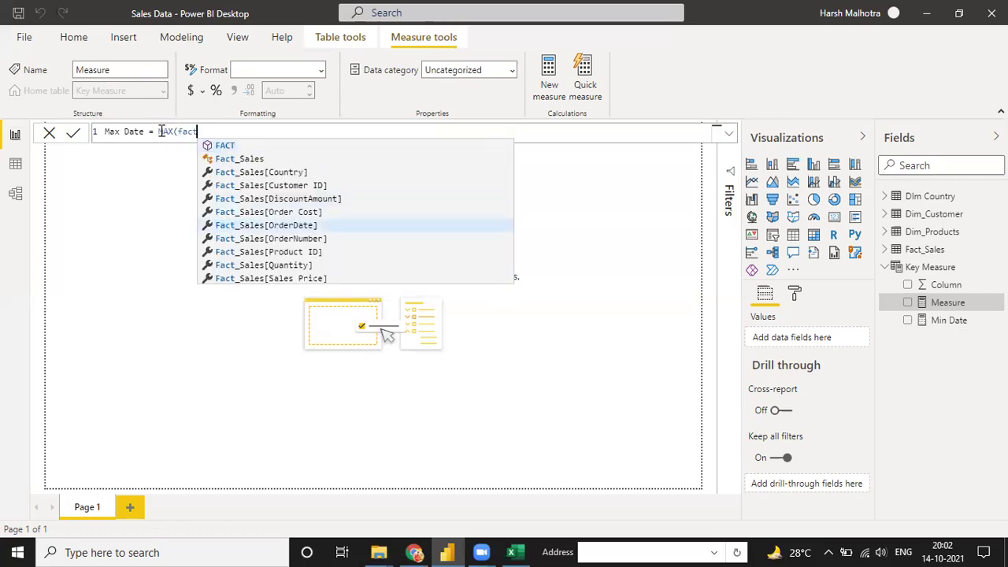
{"action": "key", "text": "Tab"}
{"action": "type", "text": ")"}
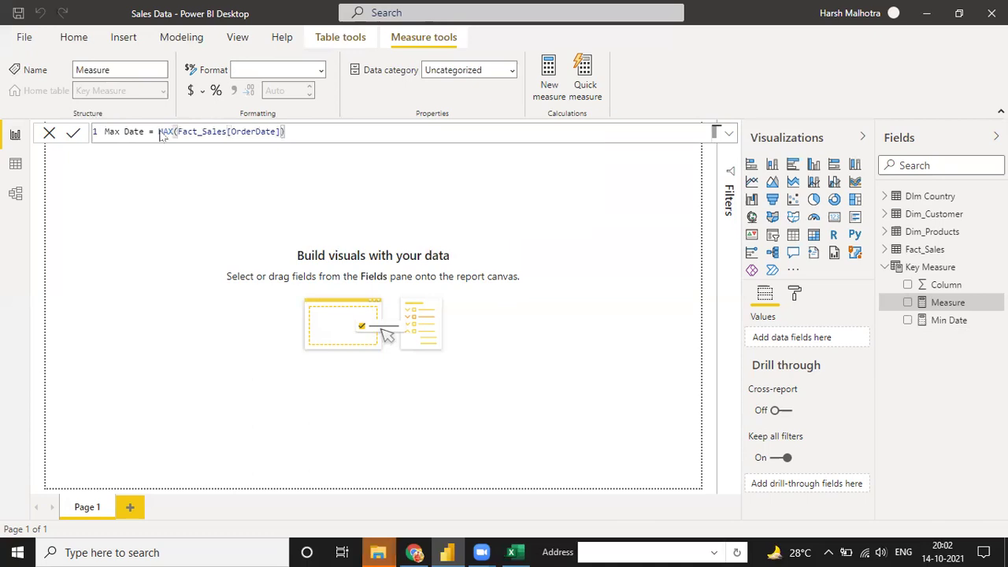
{"action": "key", "text": "Return"}
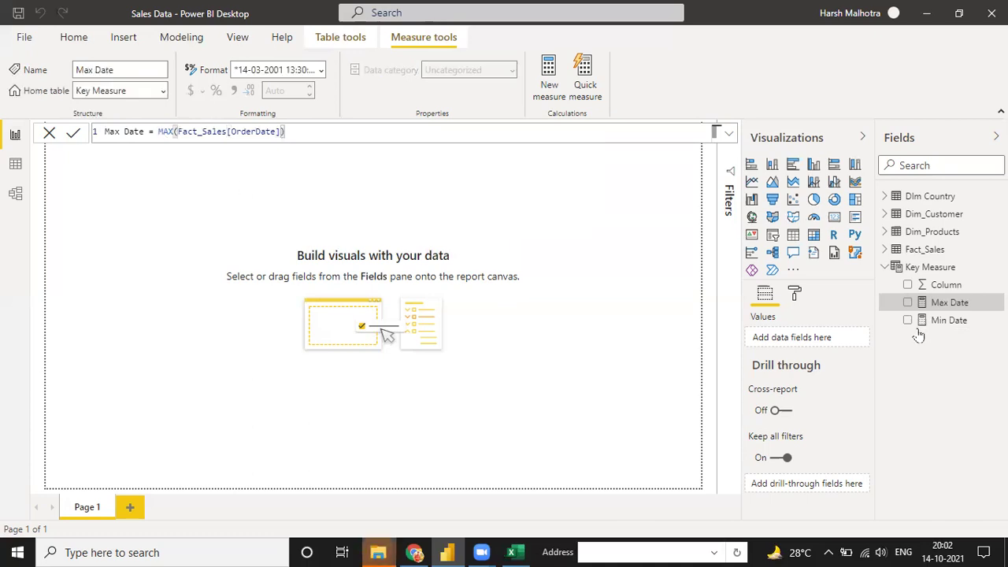
{"action": "left_click", "coordinate": [663, 267]}
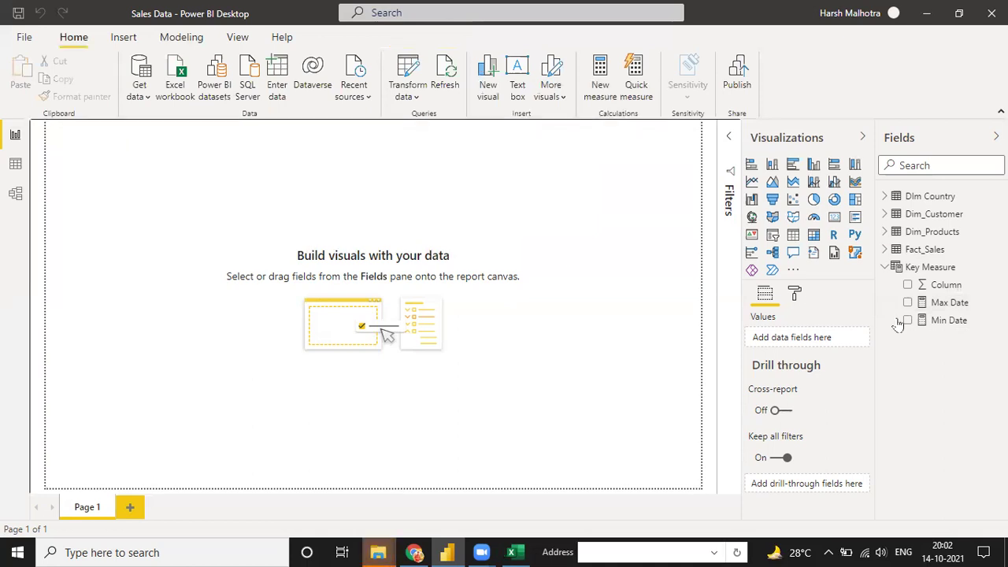
Step: Add a new calculated table to the model and name it Calendar, with its expression starting on a second line
{"action": "left_click", "coordinate": [180, 39]}
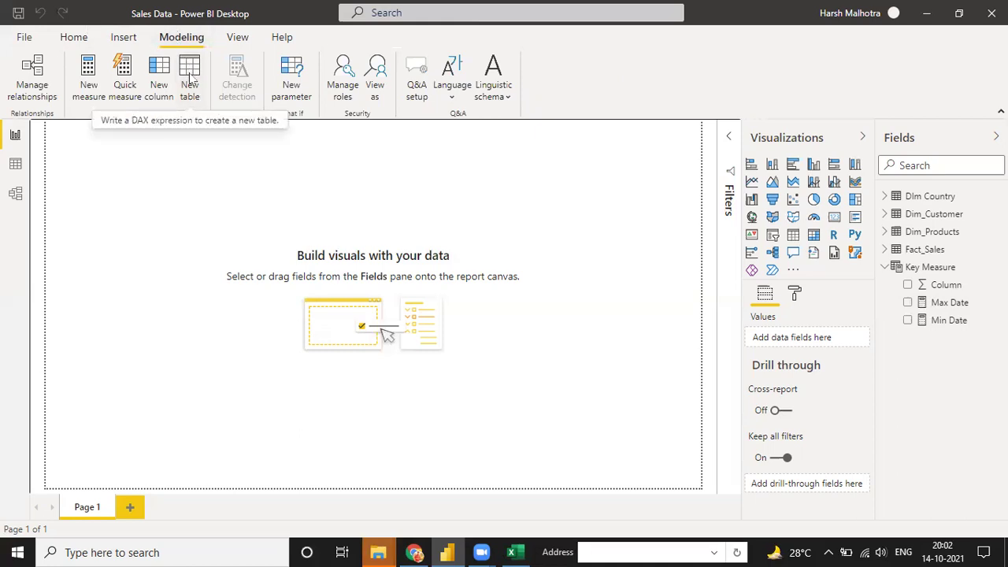
{"action": "left_click", "coordinate": [189, 78]}
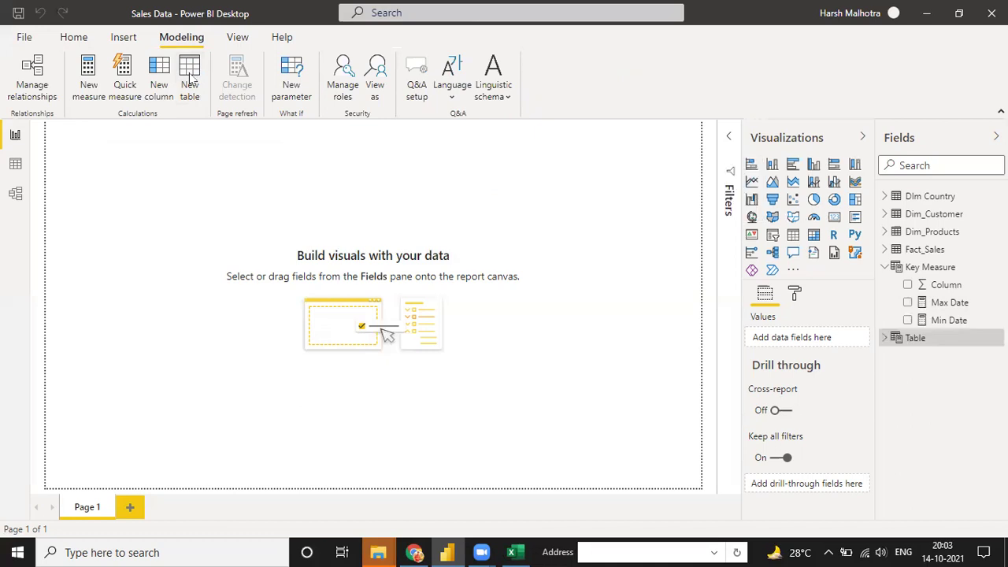
{"action": "key", "text": "BackSpace"}
{"action": "type", "text": "Calendar ="}
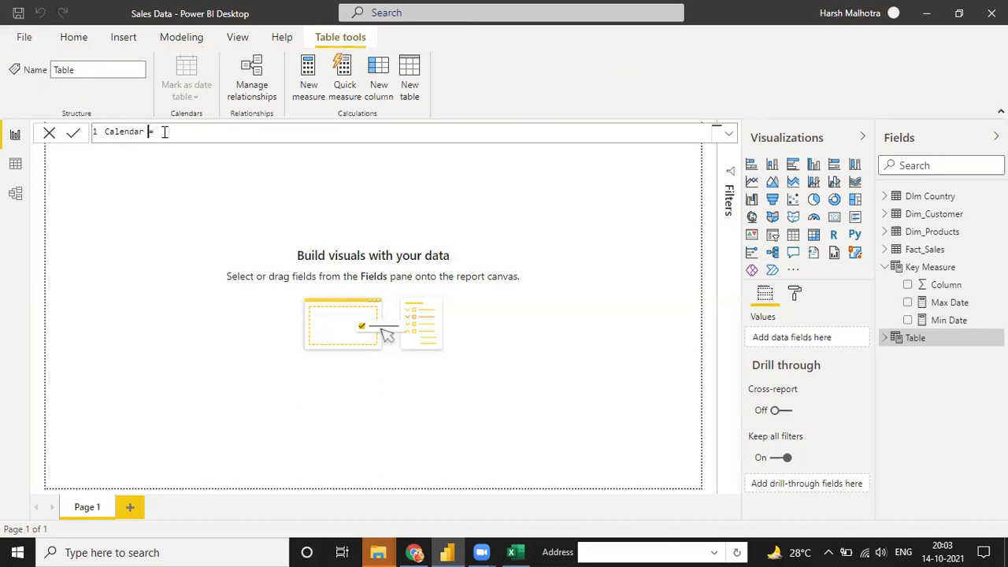
{"action": "key", "text": "shift+Return"}
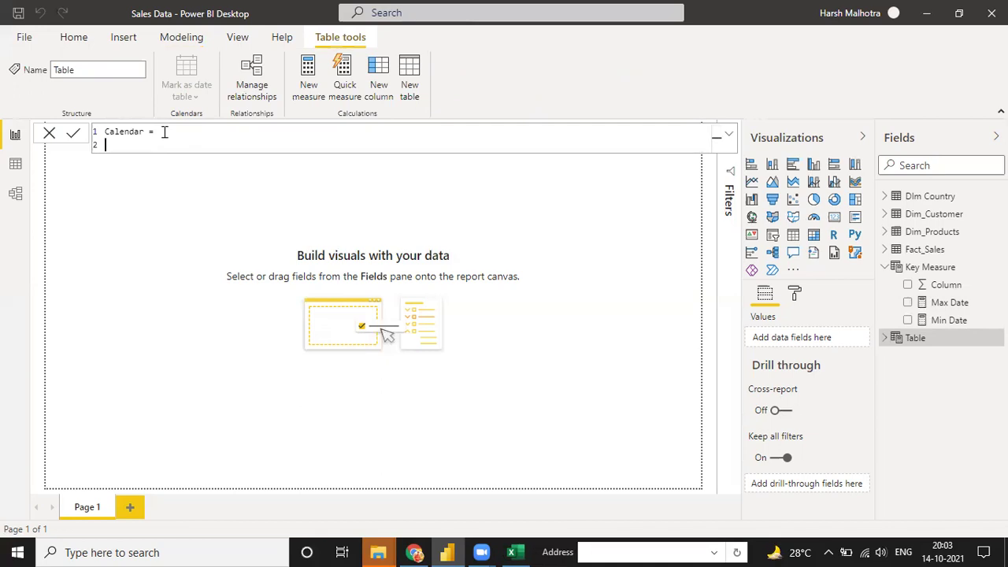
Step: Begin the Calendar table's expression with the CALENDAR function, using 'Key Measure'[Min Date] as the start date
{"action": "type", "text": "cale"}
{"action": "key", "text": "Tab"}
{"action": "type", "text": "min"}
{"action": "key", "text": "Down"}
{"action": "key", "text": "Down"}
{"action": "key", "text": "Down"}
{"action": "key", "text": "Down"}
{"action": "key", "text": "Down"}
{"action": "key", "text": "Down"}
{"action": "key", "text": "Down"}
{"action": "key", "text": "Down"}
{"action": "key", "text": "Down"}
{"action": "key", "text": "Down"}
{"action": "key", "text": "Down"}
{"action": "key", "text": "Up"}
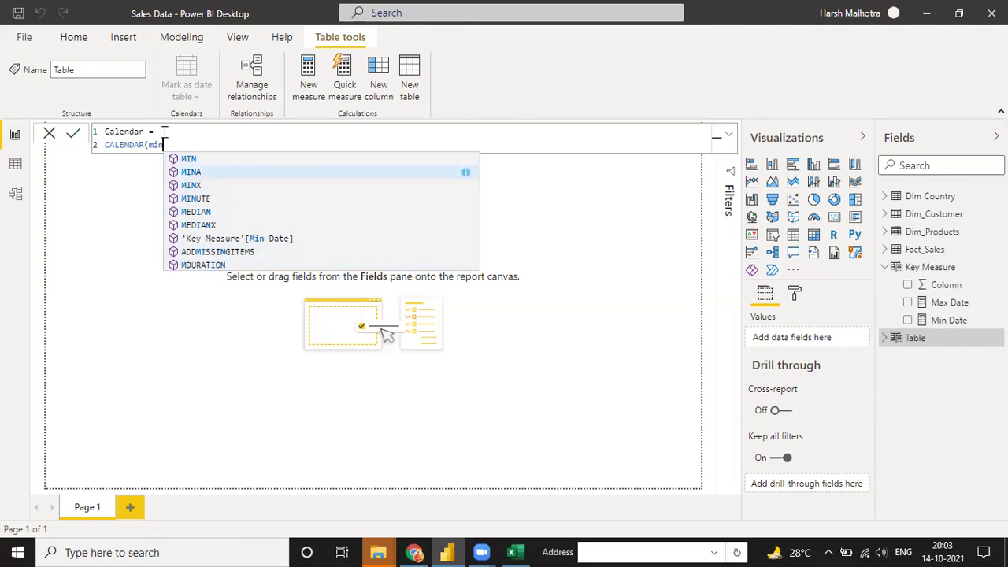
{"action": "type", "text": "date"}
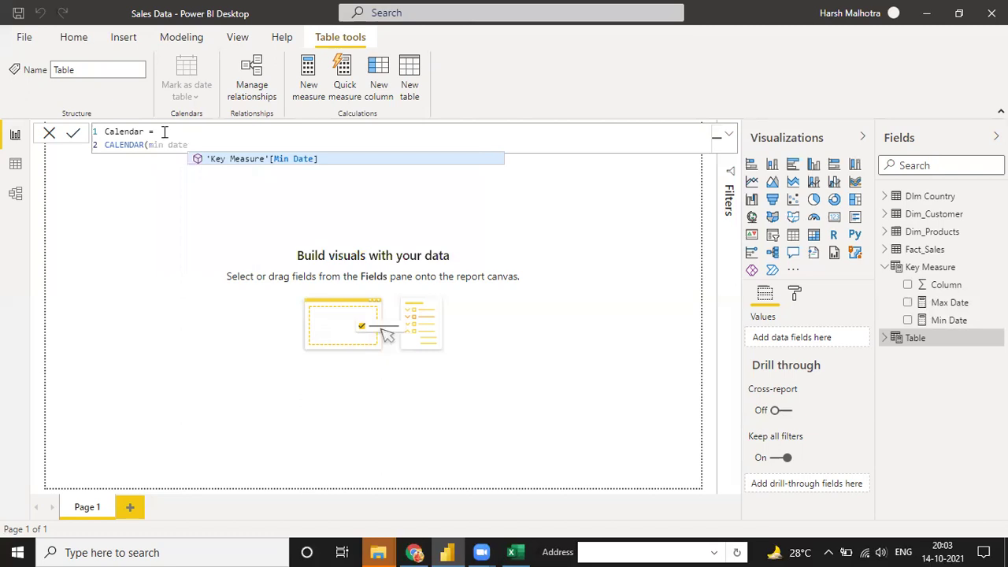
{"action": "key", "text": "Tab"}
{"action": "type", "text": ","}
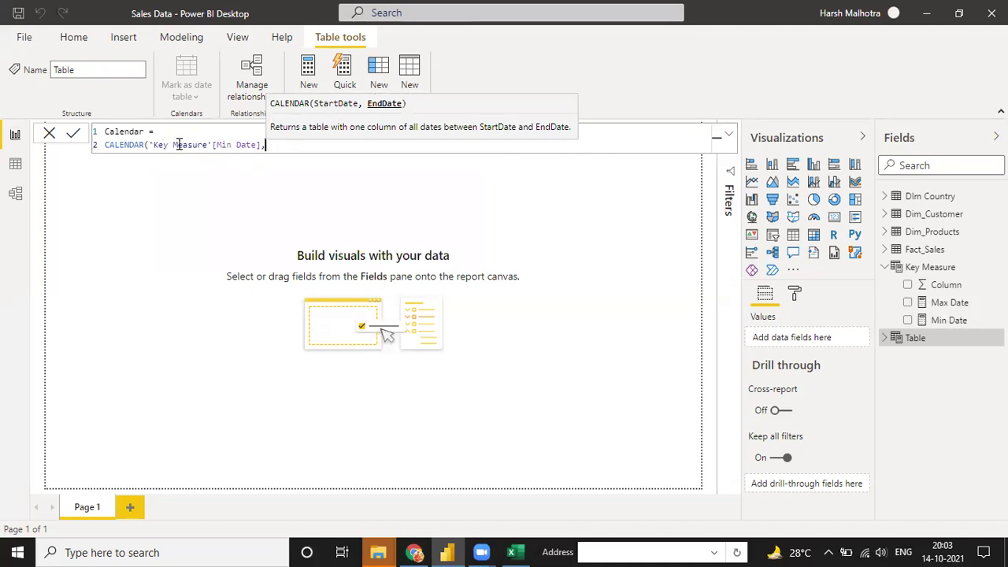
Step: Complete the CALENDAR function with 'Key Measure'[Max Date] as the end date and commit the table
{"action": "type", "text": "Key"}
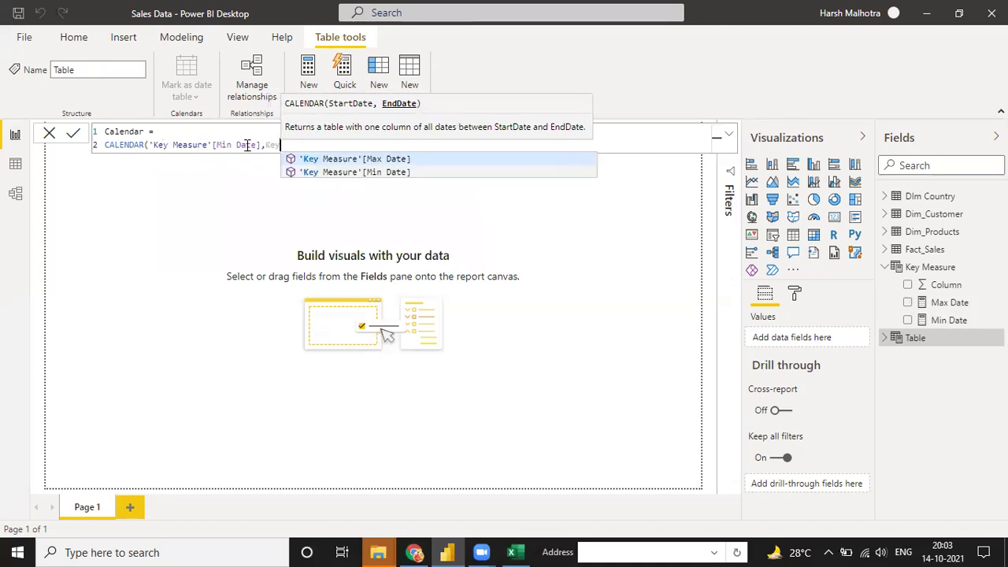
{"action": "key", "text": "Down"}
{"action": "key", "text": "Up"}
{"action": "key", "text": "Tab"}
{"action": "type", "text": ")"}
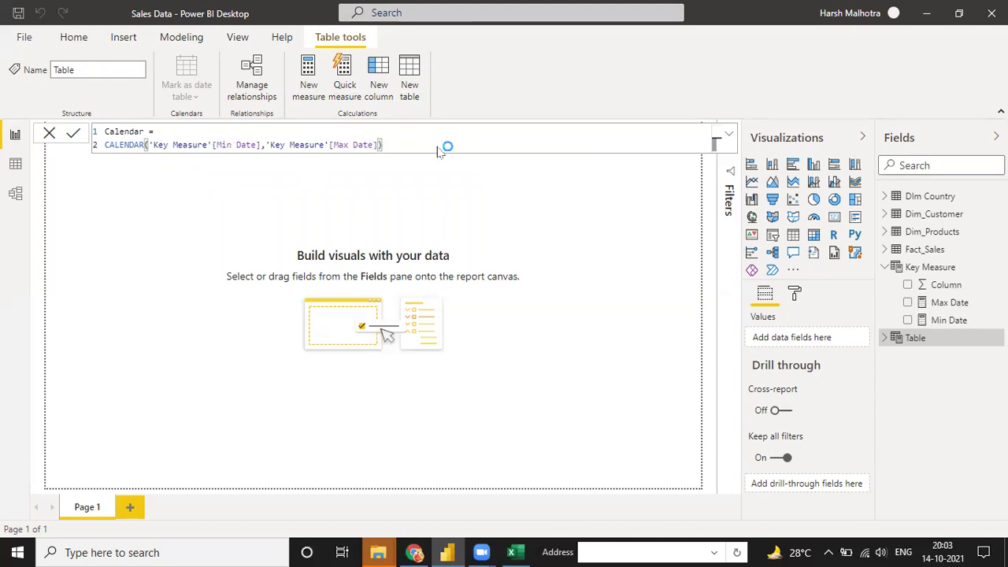
{"action": "key", "text": "Return"}
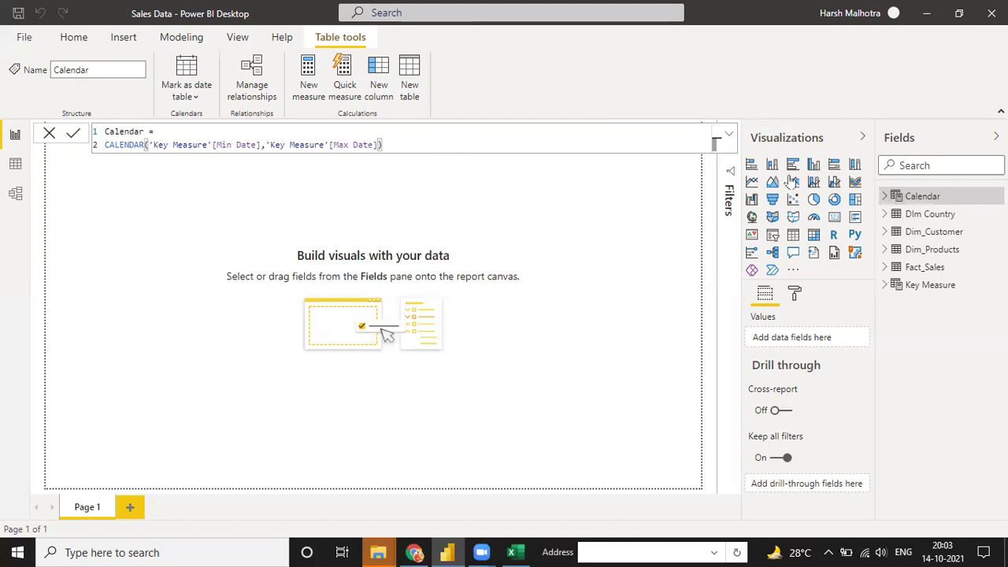
Step: Examine the rows of the Calendar table to check its first and last dates
{"action": "left_click", "coordinate": [17, 164]}
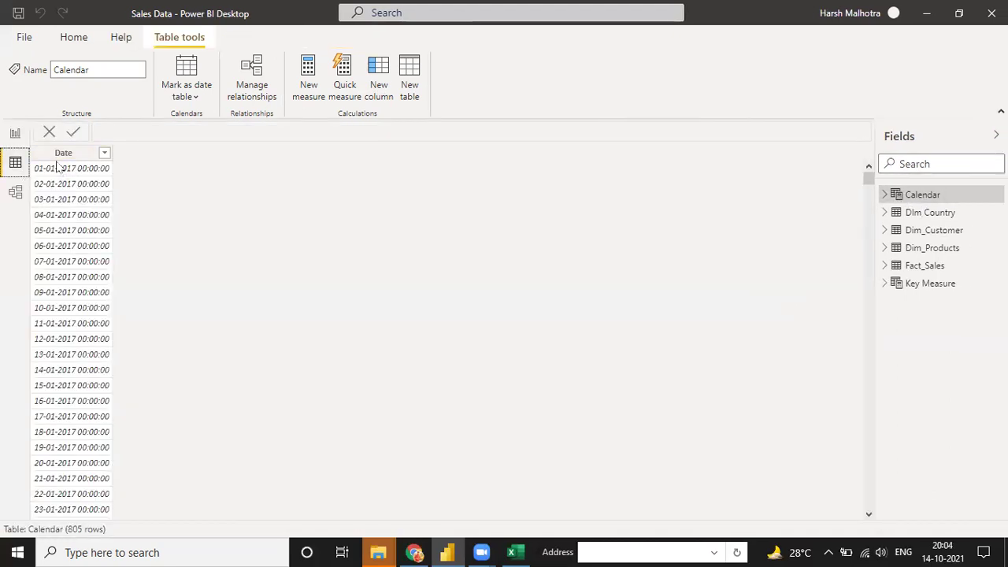
{"action": "scroll", "coordinate": [98, 313], "scroll_direction": "down", "scroll_amount": 20}
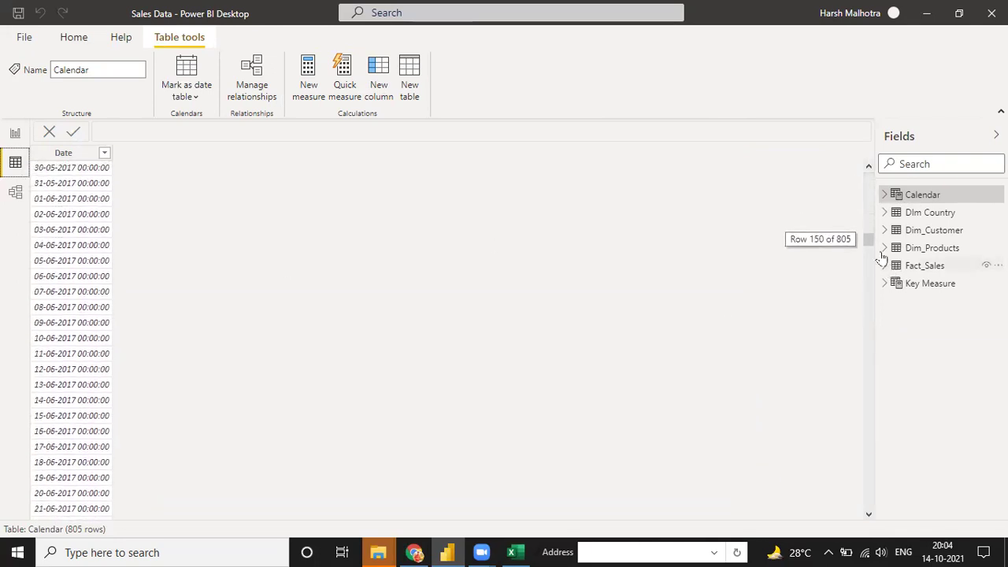
{"action": "left_click_drag", "start_coordinate": [868, 240], "coordinate": [884, 523]}
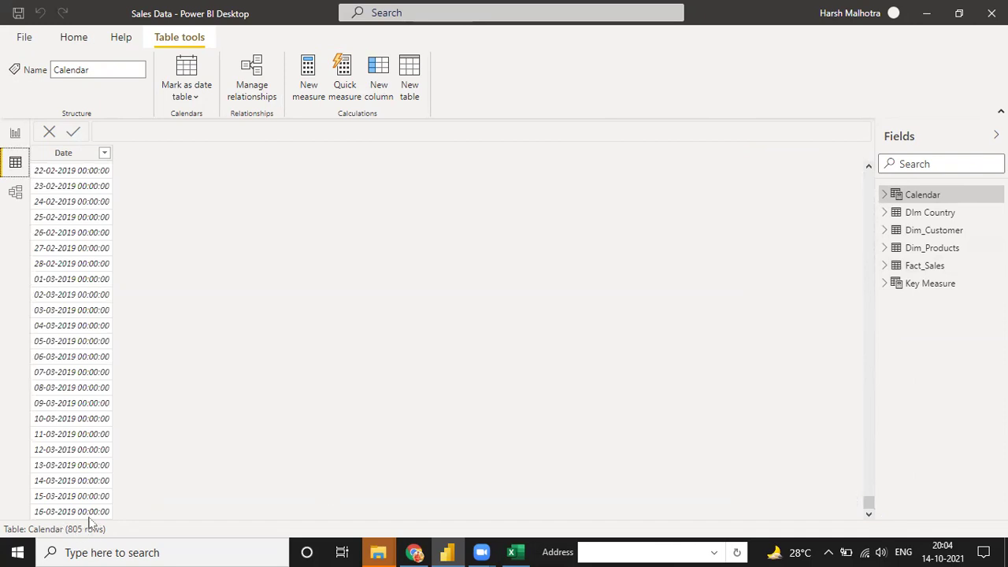
{"action": "scroll", "coordinate": [91, 298], "scroll_direction": "up", "scroll_amount": 20}
{"action": "scroll", "coordinate": [91, 297], "scroll_direction": "up", "scroll_amount": 20}
{"action": "scroll", "coordinate": [91, 298], "scroll_direction": "up", "scroll_amount": 20}
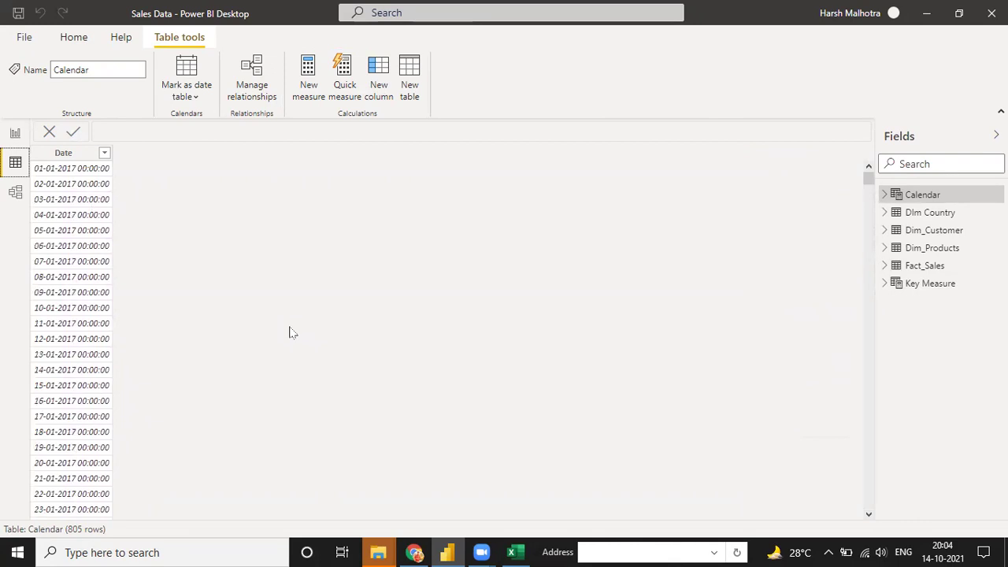
Step: Change the data type of the Calendar table's Date column to Date
{"action": "left_click", "coordinate": [84, 156]}
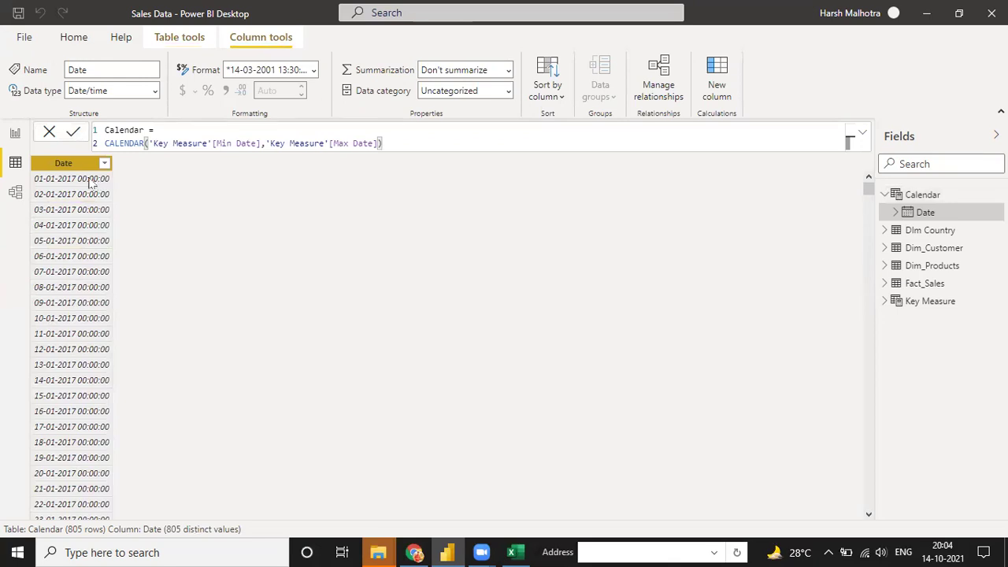
{"action": "left_click", "coordinate": [144, 91]}
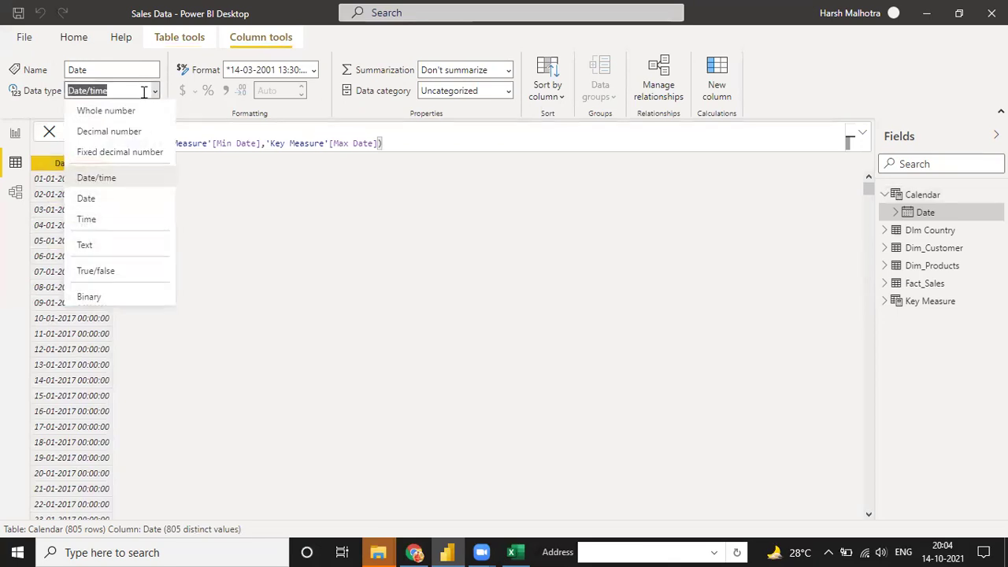
{"action": "left_click", "coordinate": [96, 198]}
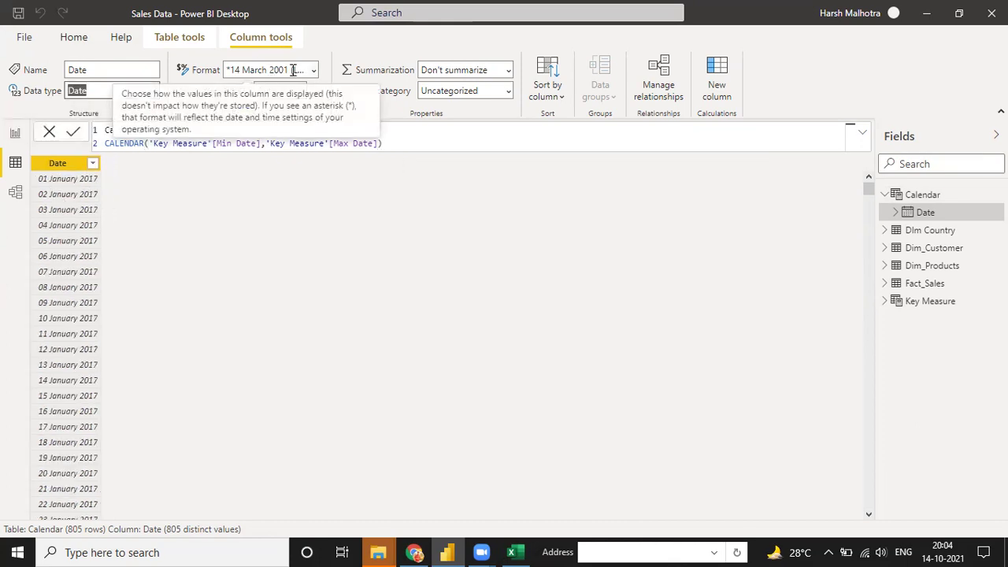
Step: Set the Date column's display format to 14-03-2001 (dd/mm/yyyy) and look over its formatted values
{"action": "left_click", "coordinate": [293, 70]}
{"action": "left_click", "coordinate": [314, 72]}
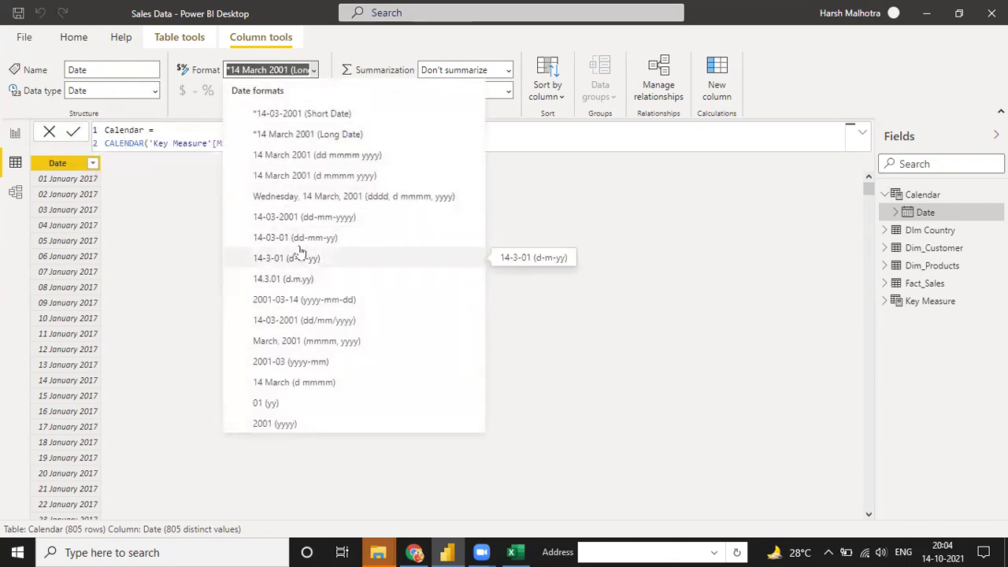
{"action": "left_click", "coordinate": [298, 322]}
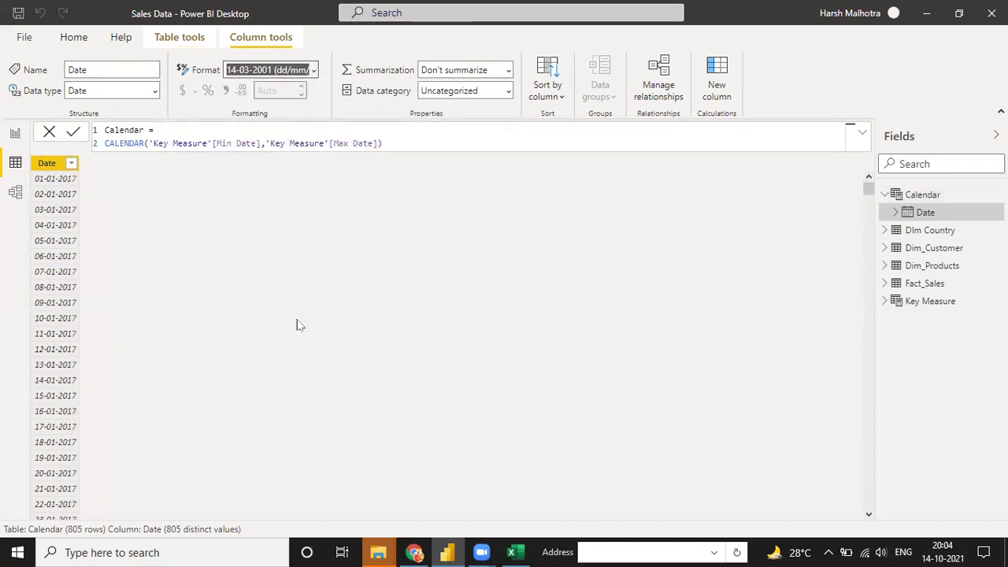
{"action": "scroll", "coordinate": [50, 268], "scroll_direction": "down", "scroll_amount": 5}
{"action": "scroll", "coordinate": [55, 252], "scroll_direction": "up", "scroll_amount": 5}
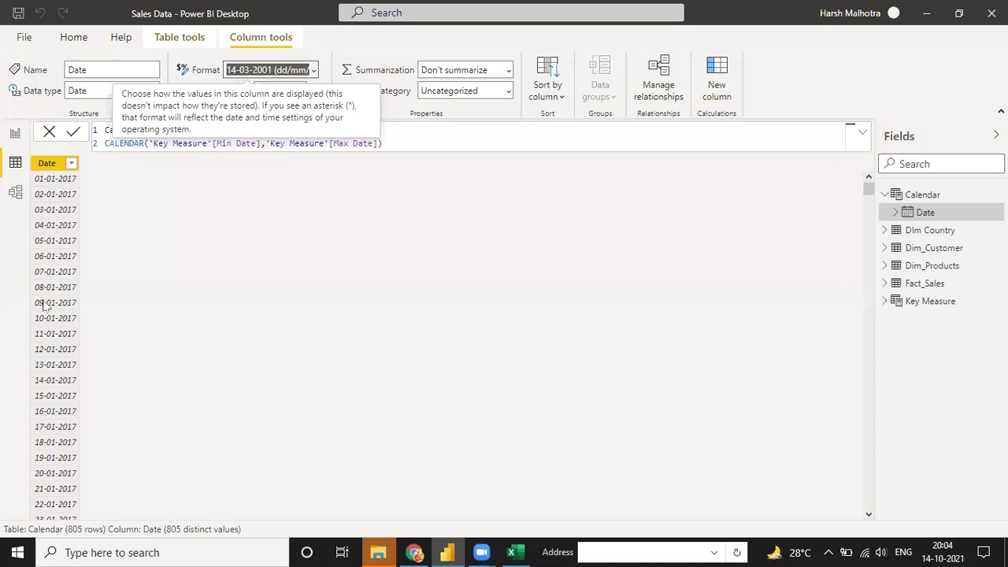
{"action": "left_click", "coordinate": [72, 165]}
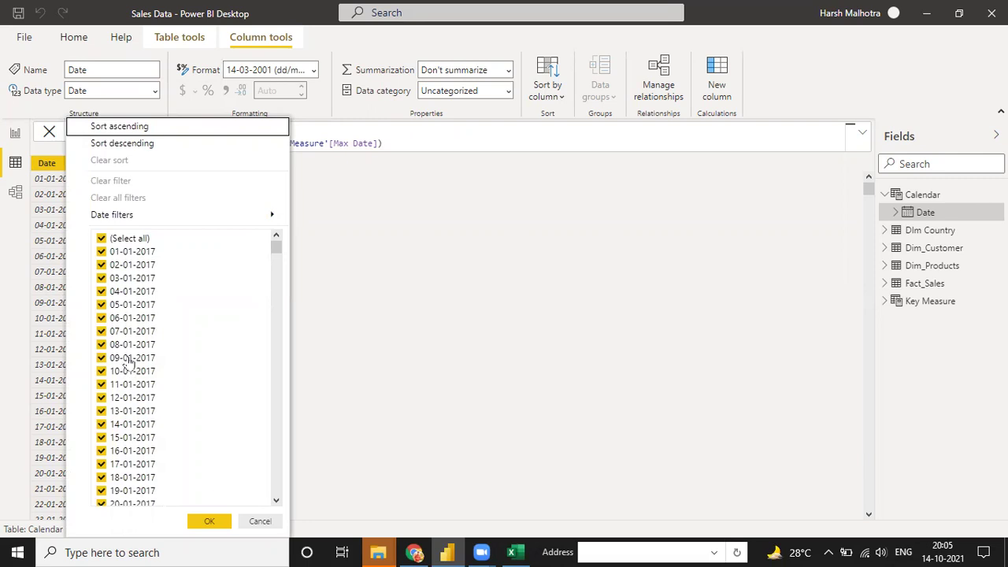
{"action": "left_click", "coordinate": [483, 341]}
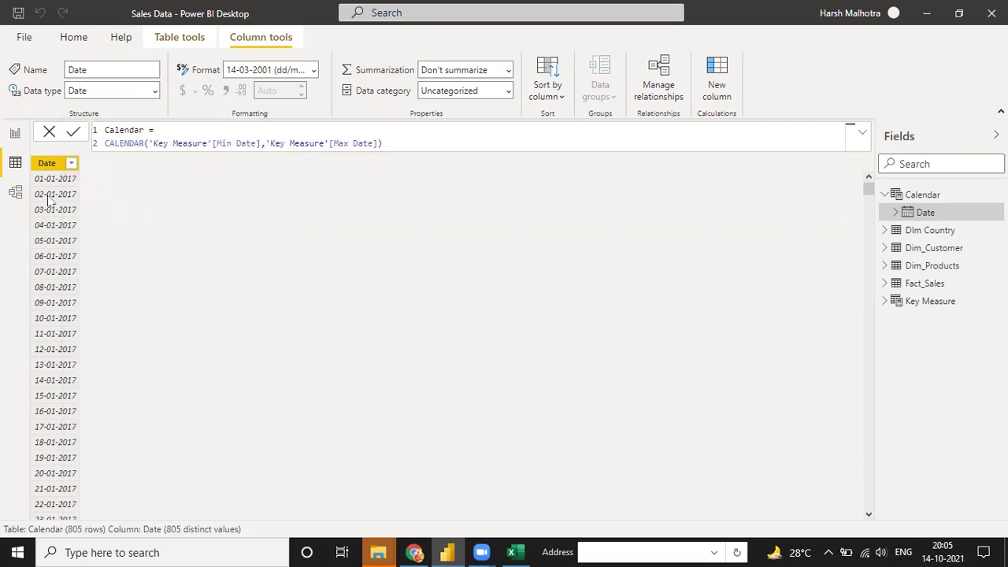
Step: Place the Calendar table directly beneath Dim_Products in the model diagram
{"action": "left_click", "coordinate": [15, 193]}
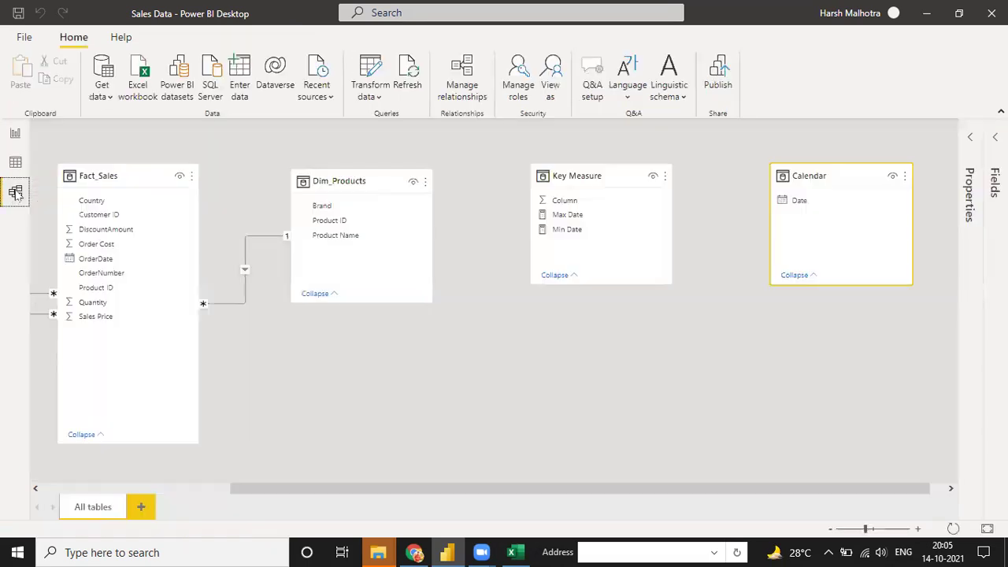
{"action": "left_click_drag", "start_coordinate": [827, 177], "coordinate": [600, 336]}
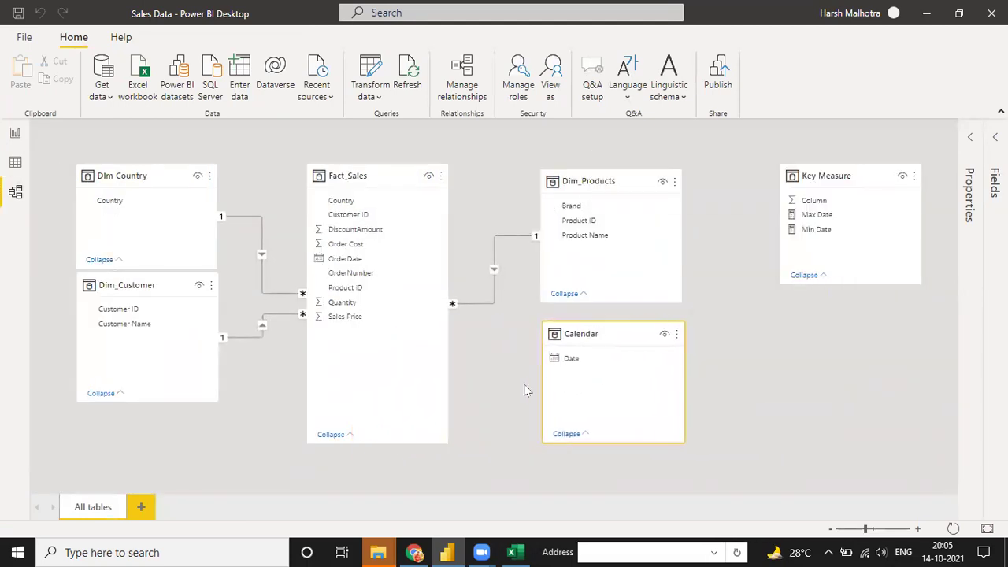
{"action": "left_click", "coordinate": [573, 360]}
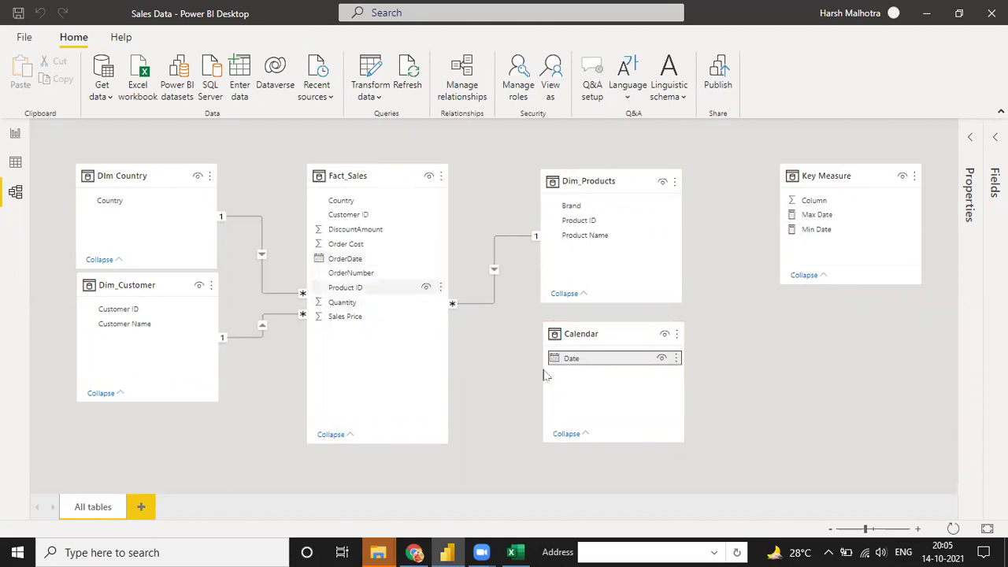
{"action": "left_click", "coordinate": [528, 388]}
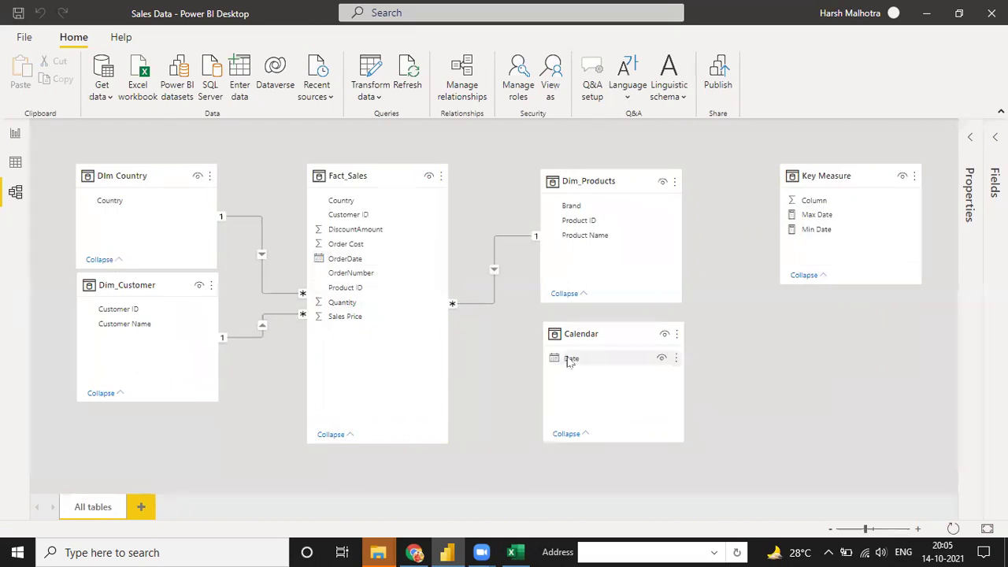
Step: Create a relationship between OrderDate in Fact_Sales and Date in the Calendar table
{"action": "left_click", "coordinate": [677, 373]}
{"action": "left_click", "coordinate": [603, 364]}
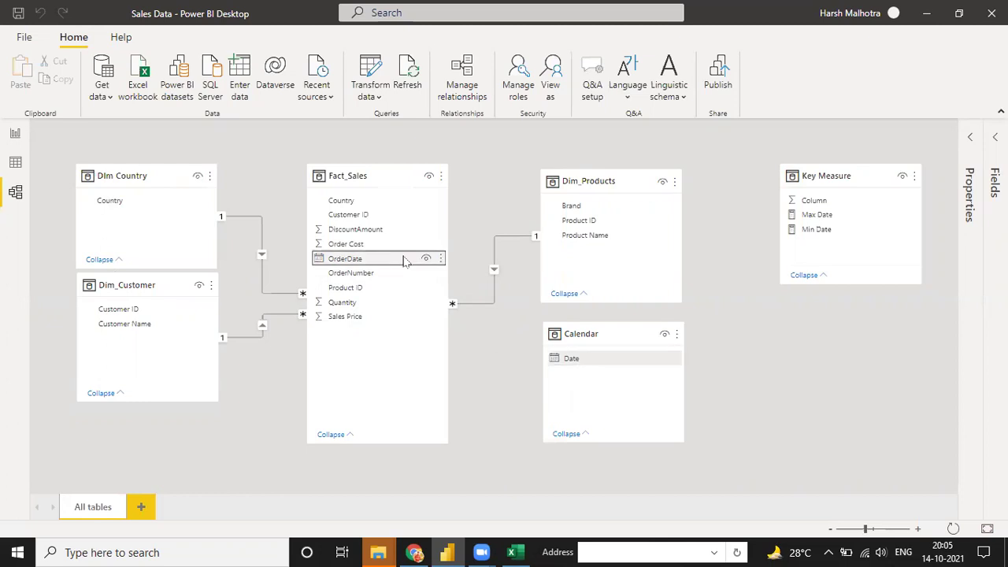
{"action": "left_click_drag", "start_coordinate": [401, 260], "coordinate": [607, 360]}
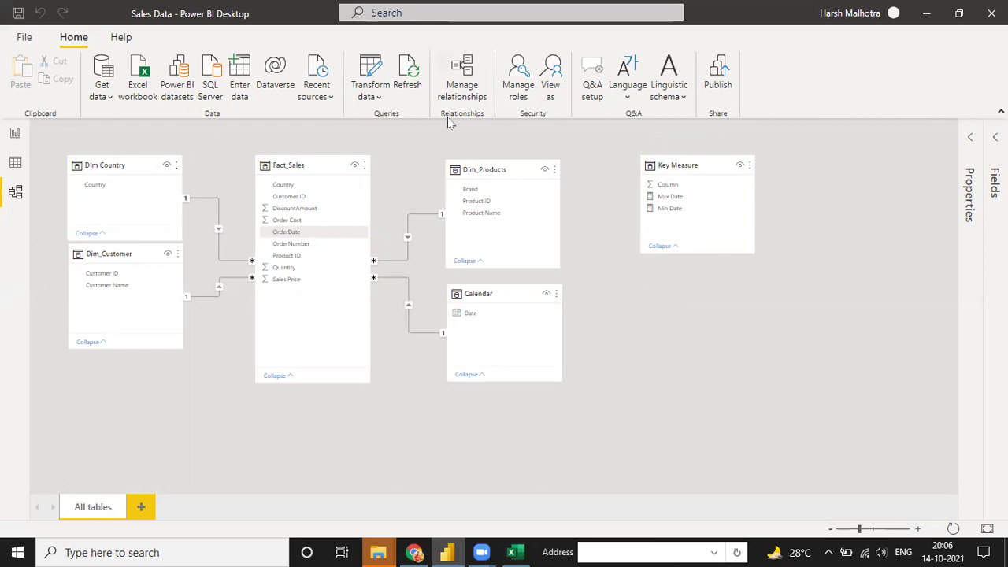
Step: Add a new calculated column to the Calendar table and name it Year, leaving a second formula line for its expression
{"action": "left_click", "coordinate": [15, 163]}
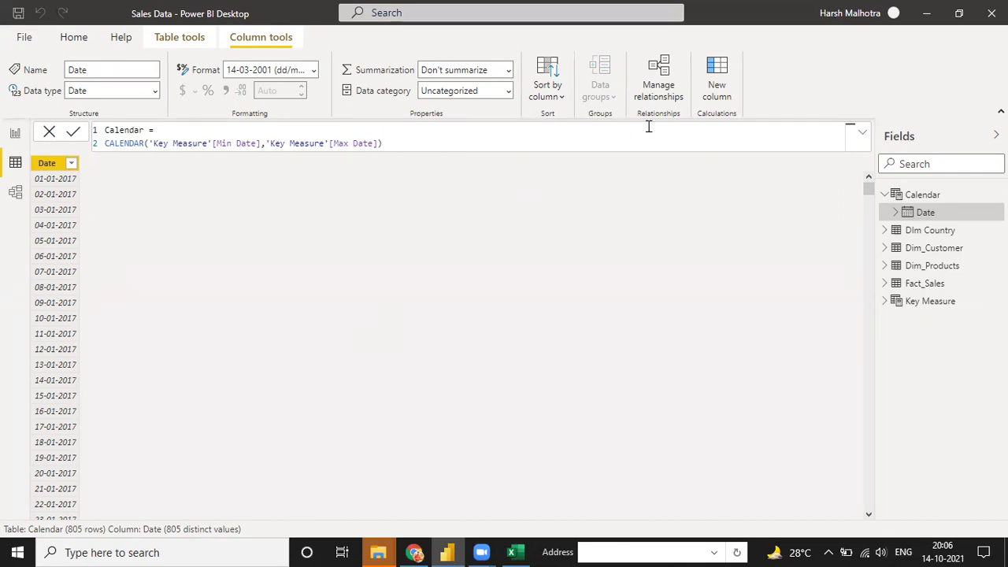
{"action": "left_click", "coordinate": [717, 79]}
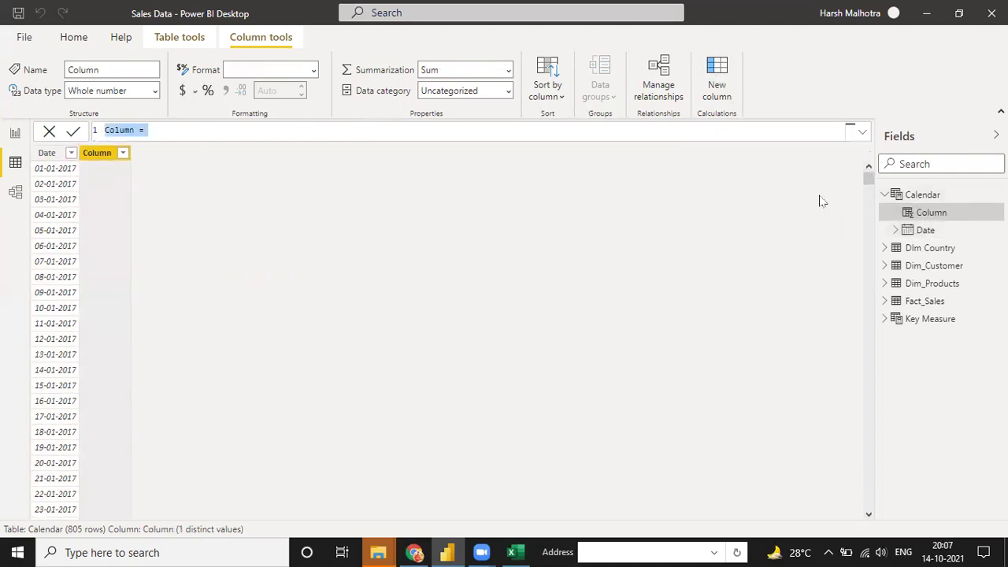
{"action": "left_click", "coordinate": [126, 130]}
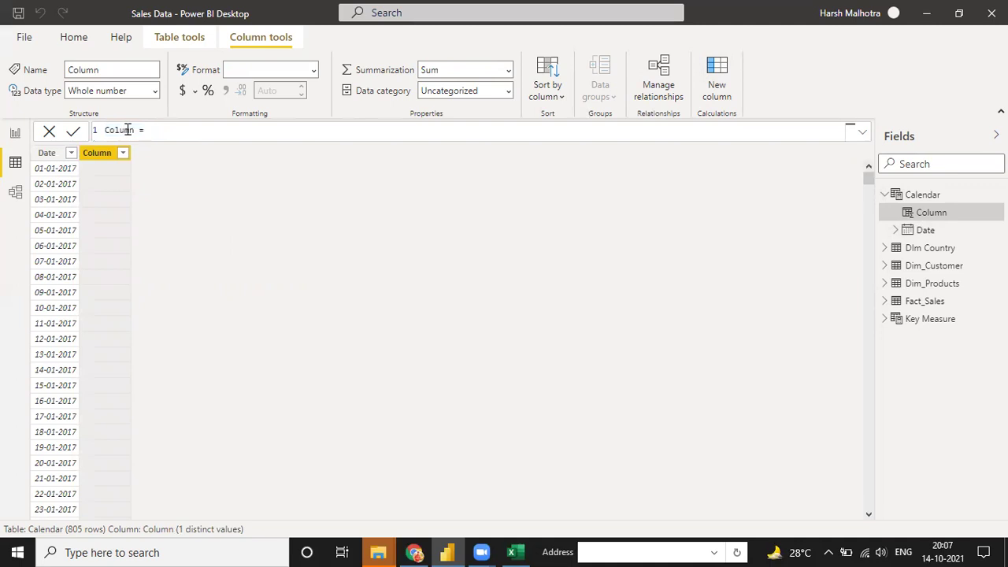
{"action": "key", "text": "BackSpace"}
{"action": "key", "text": "BackSpace"}
{"action": "key", "text": "BackSpace"}
{"action": "key", "text": "BackSpace"}
{"action": "key", "text": "BackSpace"}
{"action": "key", "text": "BackSpace"}
{"action": "type", "text": "Year"}
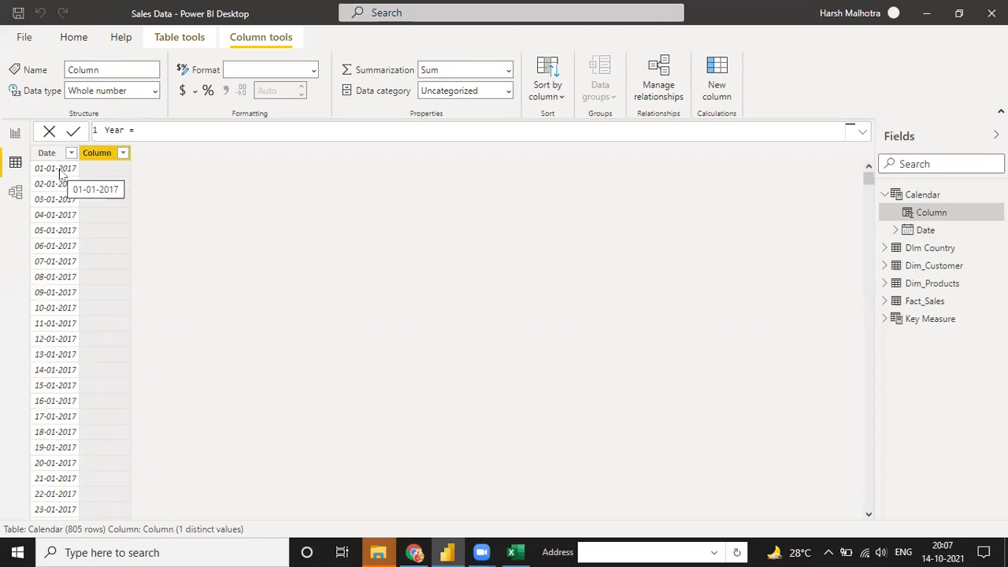
{"action": "left_click", "coordinate": [150, 131]}
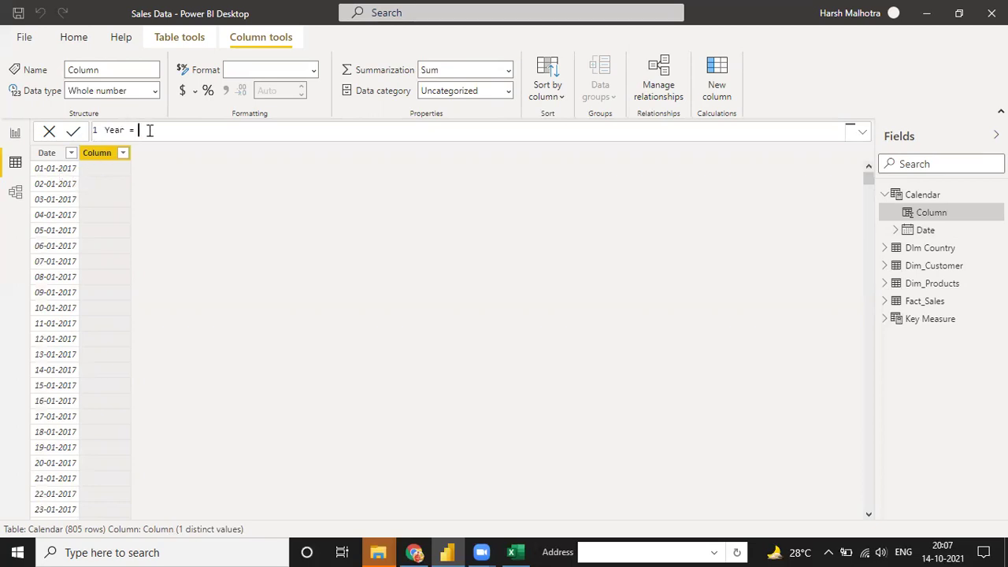
{"action": "key", "text": "shift+Return"}
{"action": "type", "text": "for"}
{"action": "key", "text": "Tab"}
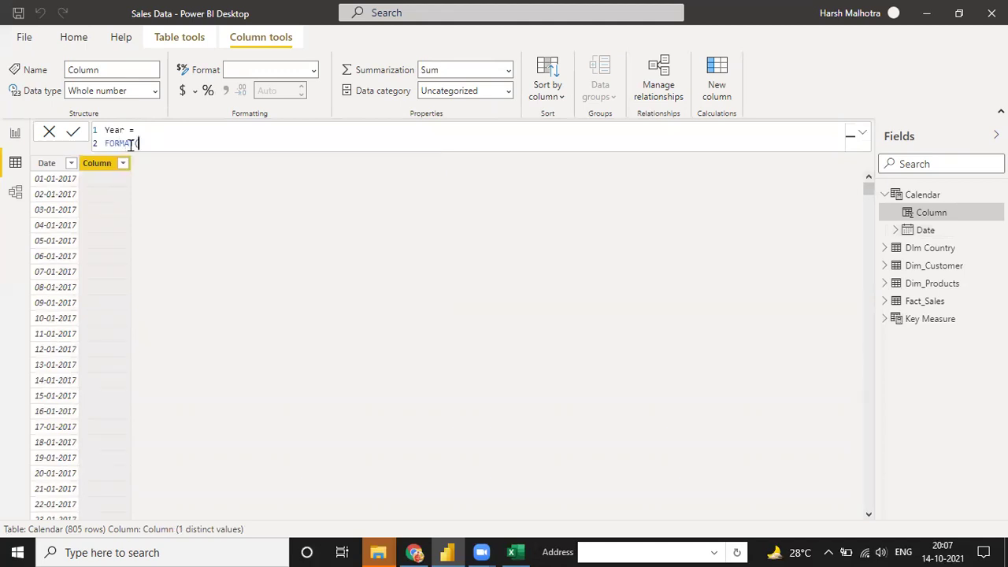
{"action": "key", "text": "BackSpace"}
{"action": "key", "text": "BackSpace"}
{"action": "key", "text": "BackSpace"}
{"action": "key", "text": "BackSpace"}
{"action": "key", "text": "BackSpace"}
{"action": "key", "text": "BackSpace"}
{"action": "key", "text": "BackSpace"}
{"action": "type", "text": "fo"}
{"action": "key", "text": "Tab"}
{"action": "key", "text": "BackSpace"}
{"action": "key", "text": "BackSpace"}
{"action": "key", "text": "BackSpace"}
{"action": "key", "text": "BackSpace"}
{"action": "key", "text": "BackSpace"}
{"action": "key", "text": "BackSpace"}
{"action": "key", "text": "BackSpace"}
Step: Begin the Year column's expression with the FORMAT function, using 'Calendar'[Date] as its value
{"action": "type", "text": "orma"}
{"action": "type", "text": "da"}
{"action": "key", "text": "BackSpace"}
{"action": "key", "text": "BackSpace"}
{"action": "type", "text": "ca"}
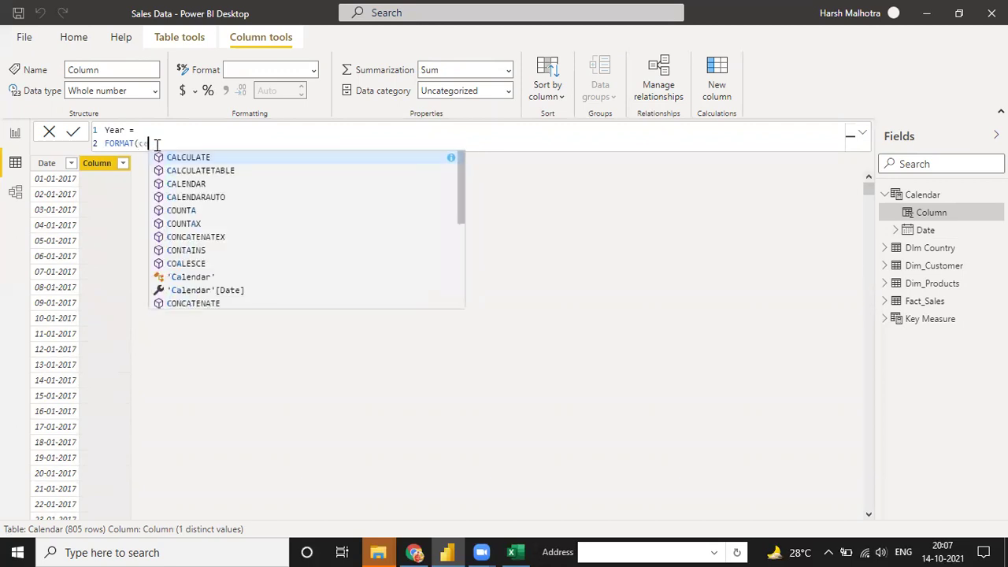
{"action": "key", "text": "Down"}
{"action": "key", "text": "Down"}
{"action": "key", "text": "Down"}
{"action": "key", "text": "Down"}
{"action": "key", "text": "Down"}
{"action": "key", "text": "Down"}
{"action": "key", "text": "Down"}
{"action": "key", "text": "Down"}
{"action": "key", "text": "Down"}
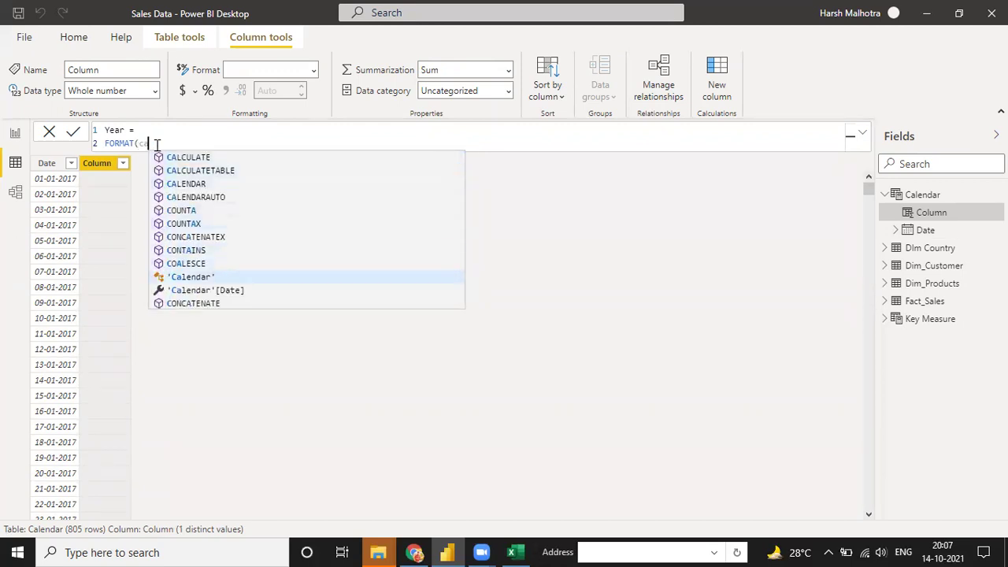
{"action": "key", "text": "Tab"}
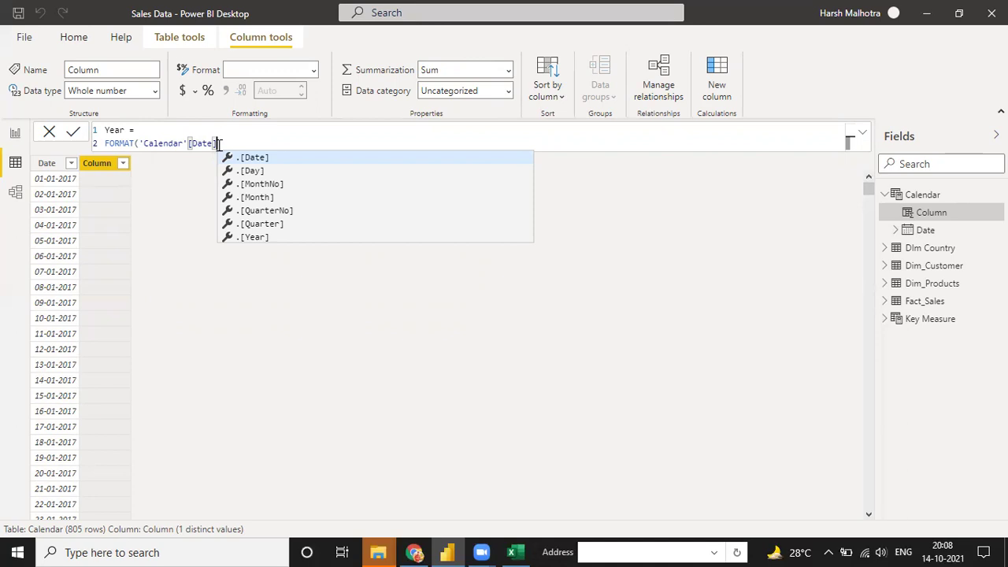
Step: Complete the Year formula with the format "YYYY", commit it, and check the column's distinct values
{"action": "type", "text": ")"}
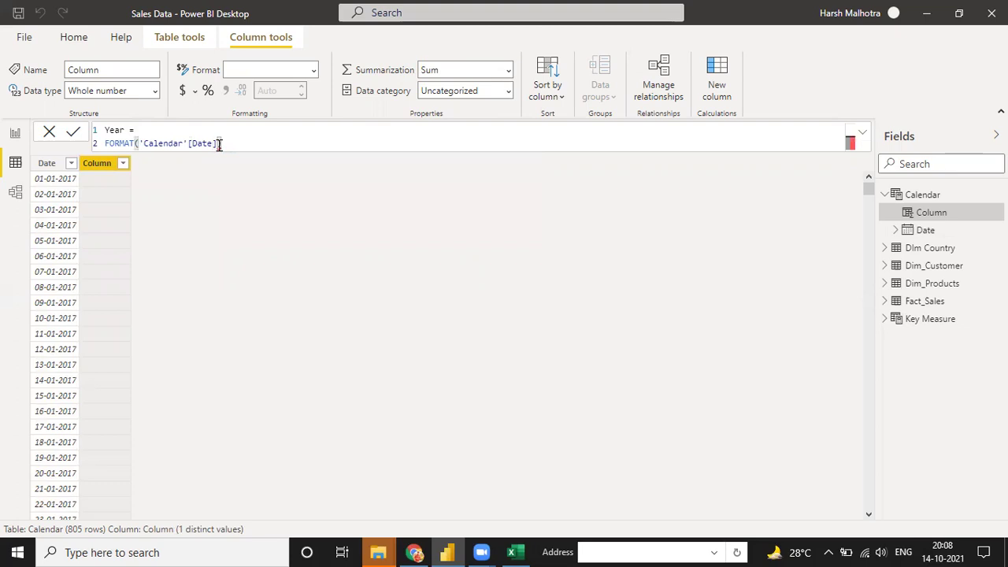
{"action": "key", "text": "BackSpace"}
{"action": "type", "text": ","}
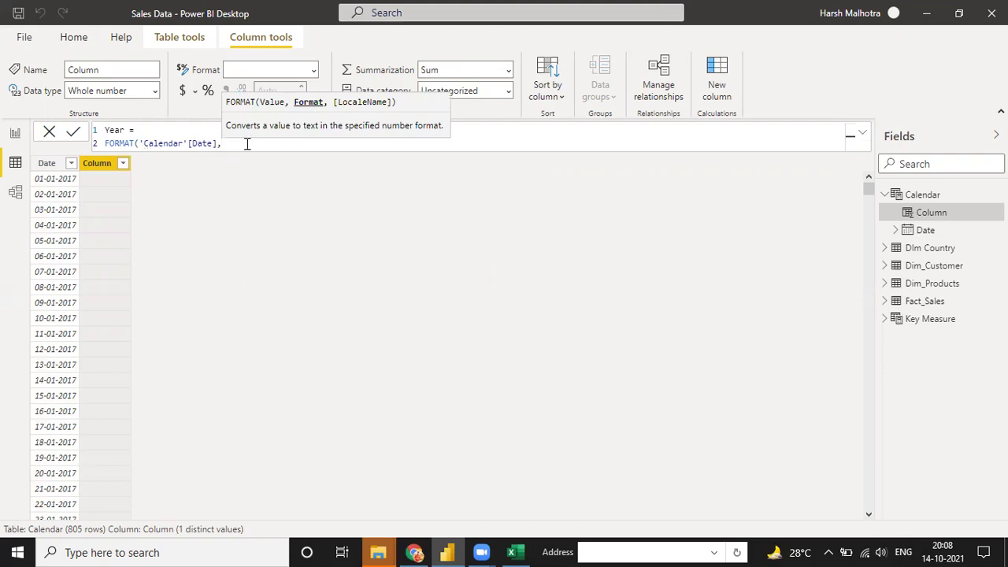
{"action": "type", "text": "\"YYY"}
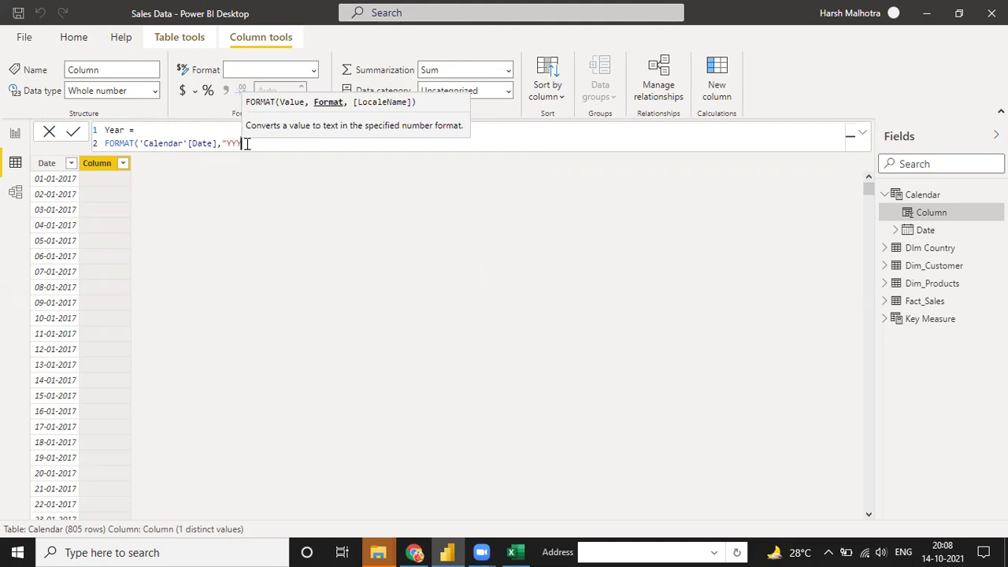
{"action": "type", "text": "Y\")"}
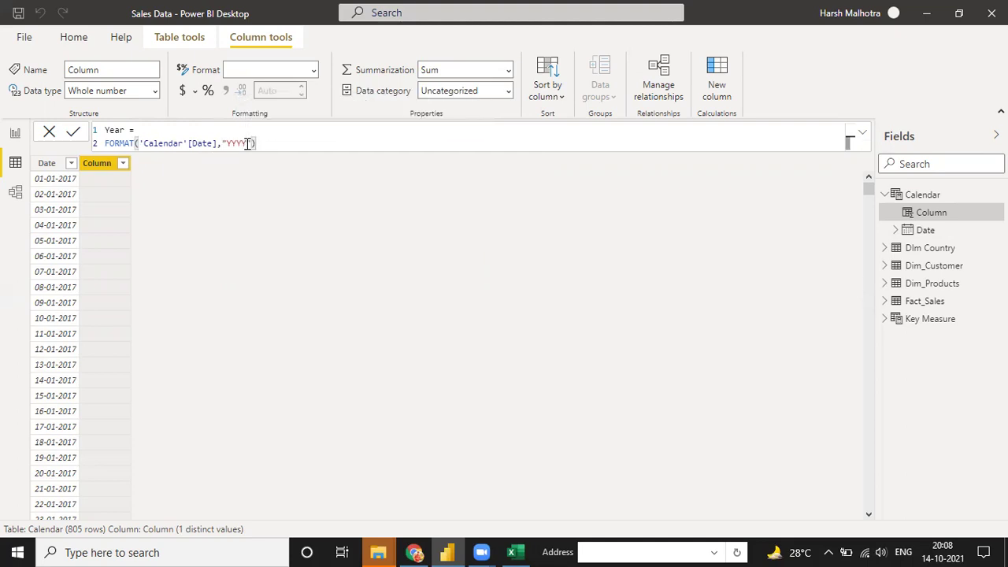
{"action": "key", "text": "Return"}
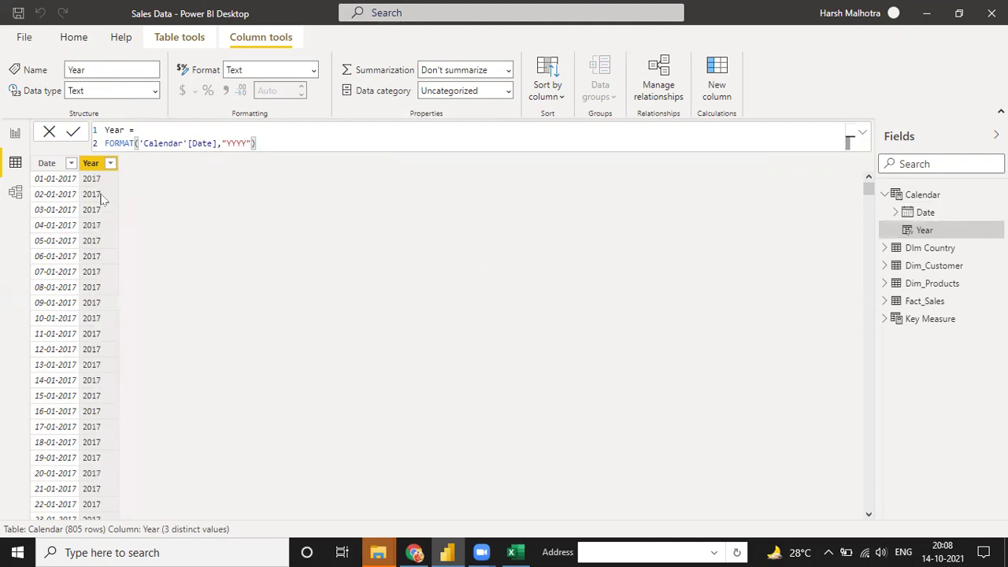
{"action": "left_click", "coordinate": [110, 163]}
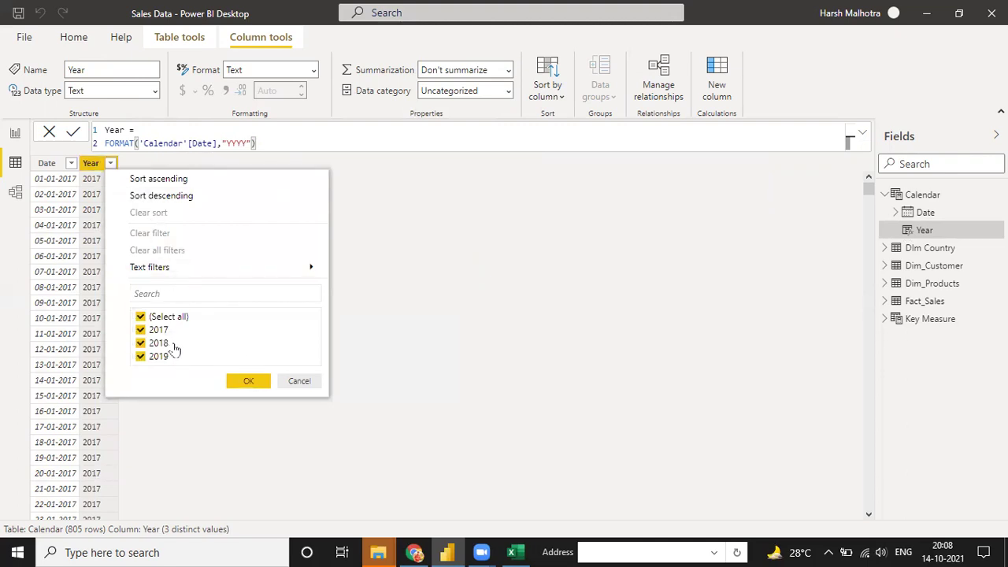
{"action": "left_click", "coordinate": [424, 333]}
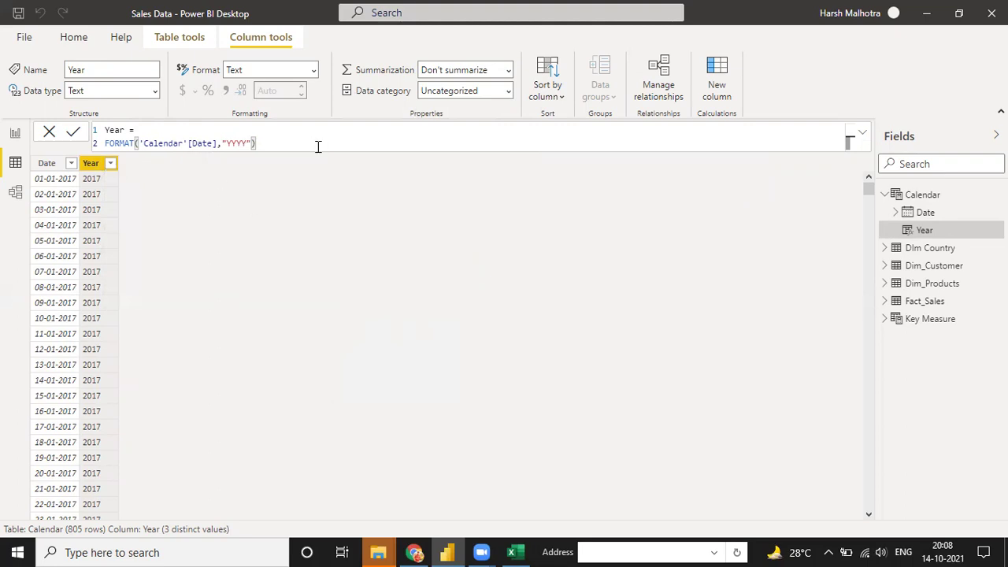
Step: Add another Calendar column named Month No. and begin its expression on a second line with the FORMAT function
{"action": "left_click", "coordinate": [719, 78]}
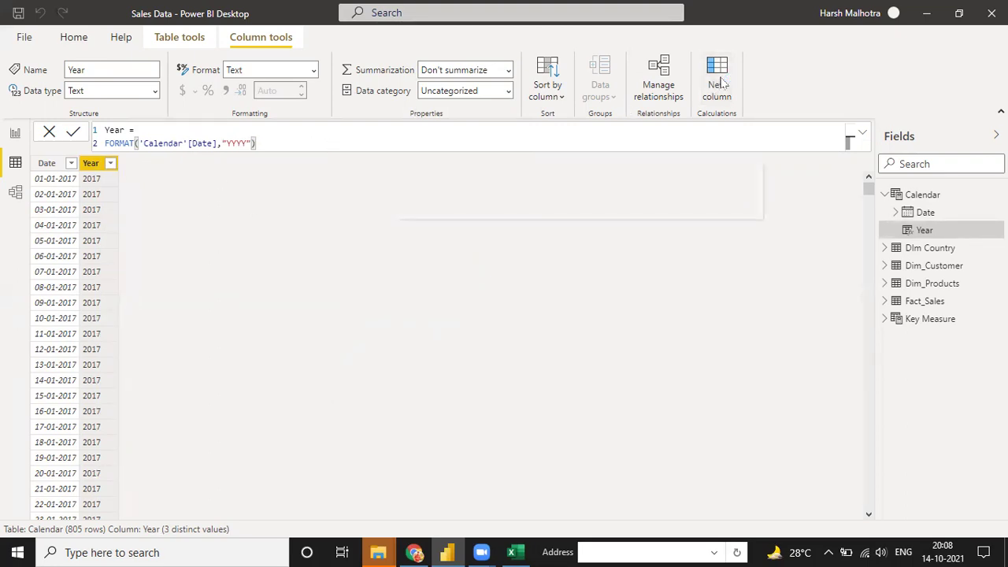
{"action": "left_click", "coordinate": [139, 130]}
{"action": "key", "text": "BackSpace"}
{"action": "key", "text": "BackSpace"}
{"action": "key", "text": "BackSpace"}
{"action": "key", "text": "BackSpace"}
{"action": "key", "text": "BackSpace"}
{"action": "key", "text": "BackSpace"}
{"action": "key", "text": "BackSpace"}
{"action": "key", "text": "BackSpace"}
{"action": "type", "text": "Month "}
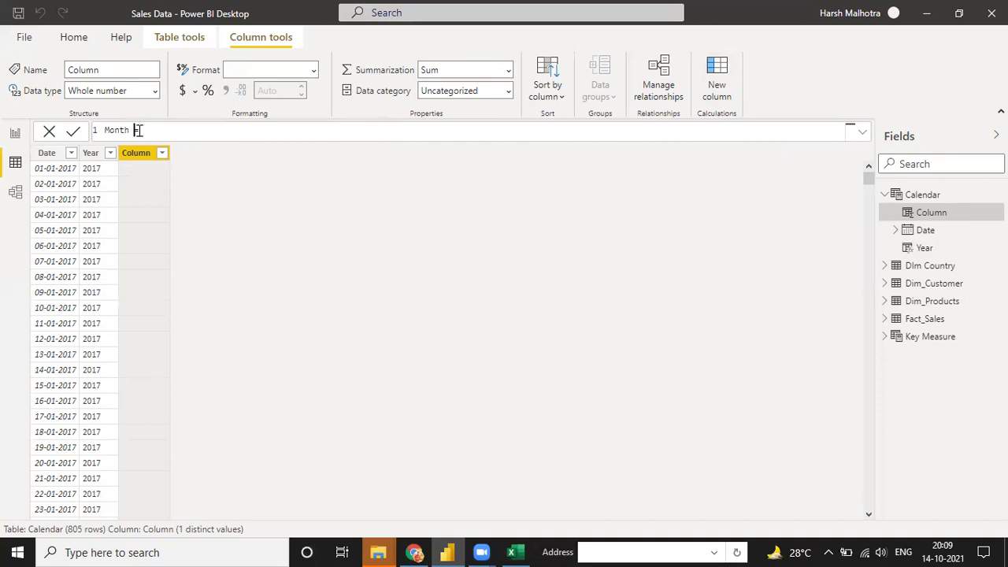
{"action": "type", "text": "No. ="}
{"action": "key", "text": "shift+Return"}
{"action": "type", "text": "f"}
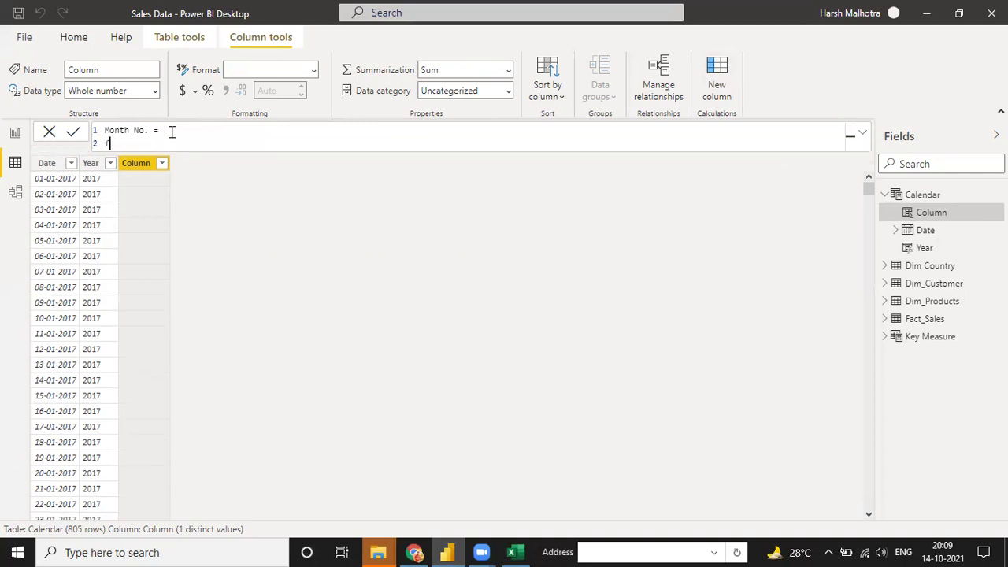
{"action": "type", "text": "or"}
{"action": "key", "text": "Tab"}
{"action": "type", "text": "date"}
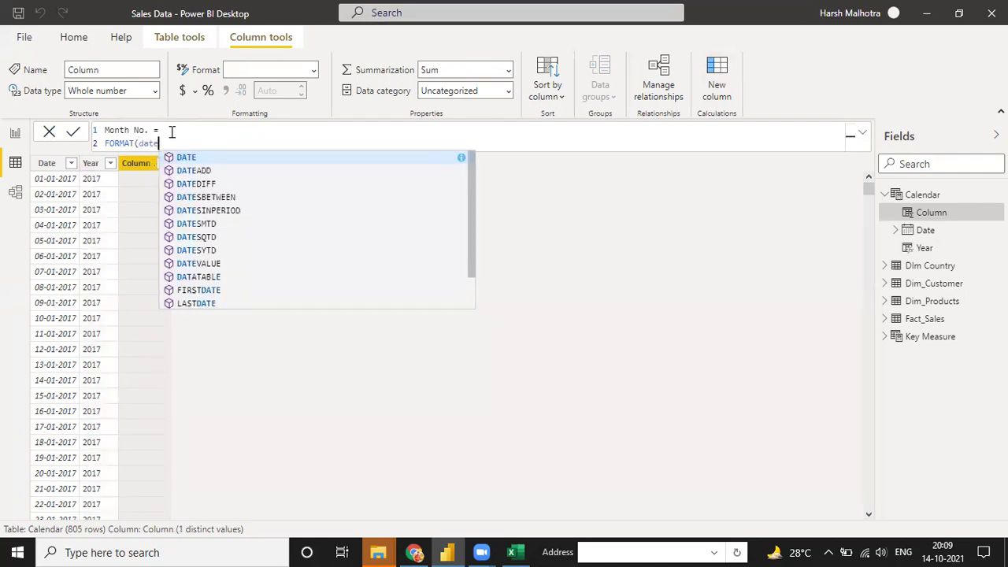
{"action": "key", "text": "BackSpace"}
{"action": "key", "text": "BackSpace"}
{"action": "key", "text": "BackSpace"}
{"action": "key", "text": "BackSpace"}
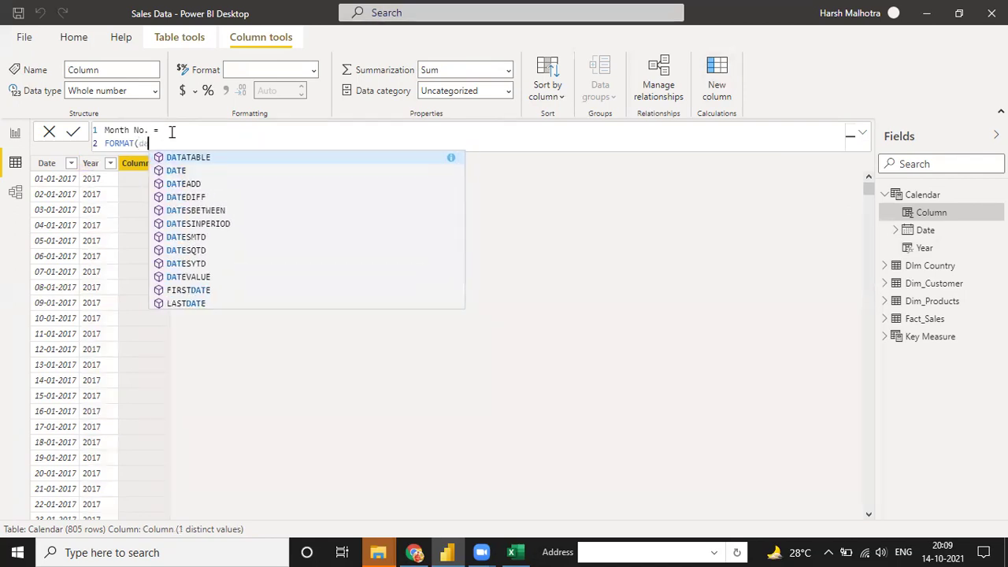
{"action": "type", "text": "'date"}
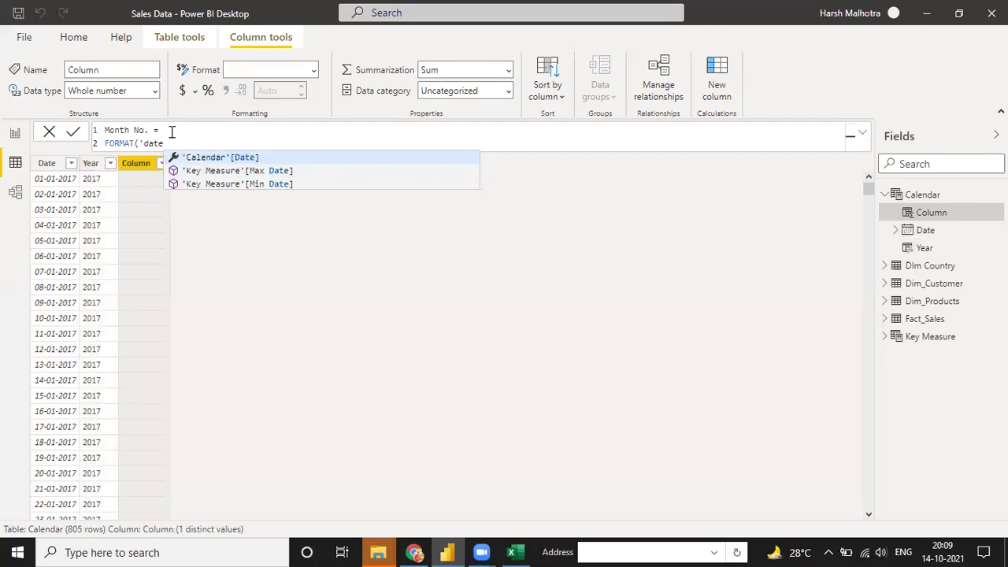
{"action": "key", "text": "BackSpace"}
{"action": "key", "text": "BackSpace"}
{"action": "key", "text": "BackSpace"}
{"action": "key", "text": "BackSpace"}
{"action": "key", "text": "BackSpace"}
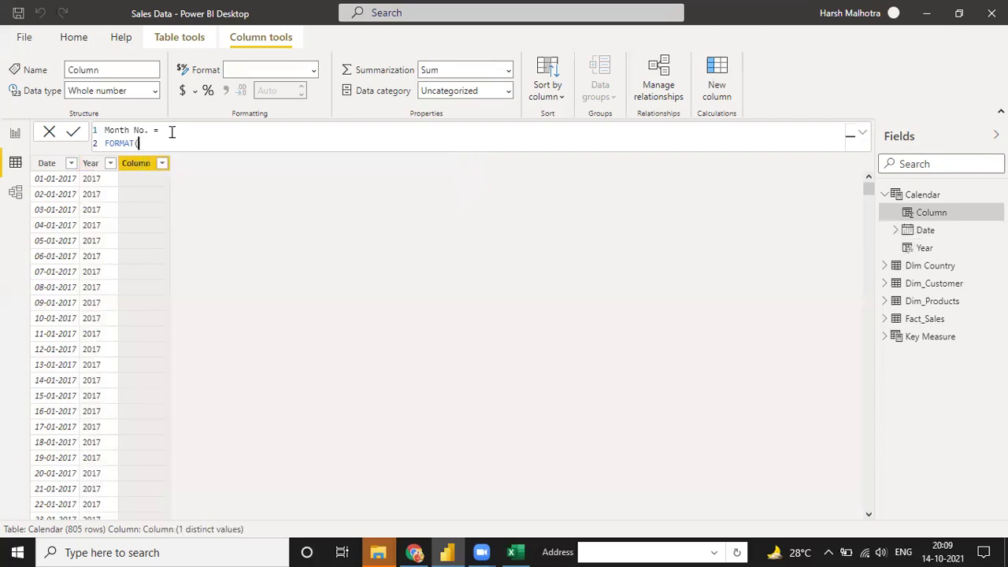
{"action": "type", "text": "date"}
{"action": "key", "text": "Down"}
{"action": "key", "text": "Down"}
{"action": "key", "text": "Down"}
{"action": "key", "text": "Down"}
{"action": "key", "text": "Down"}
{"action": "key", "text": "Down"}
{"action": "key", "text": "Down"}
{"action": "key", "text": "Down"}
{"action": "key", "text": "Down"}
{"action": "key", "text": "Down"}
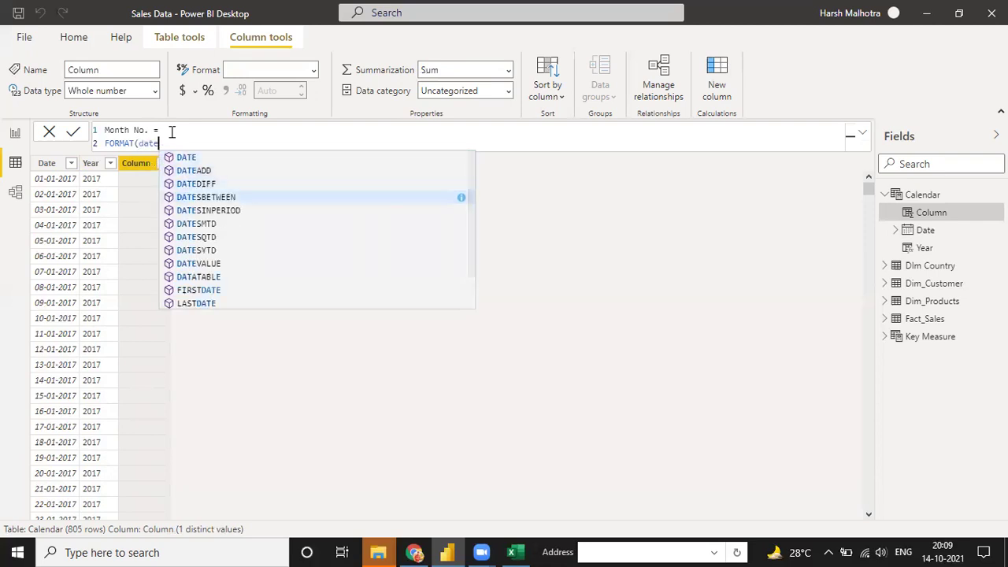
{"action": "key", "text": "Up"}
{"action": "key", "text": "BackSpace"}
{"action": "key", "text": "BackSpace"}
{"action": "key", "text": "BackSpace"}
{"action": "key", "text": "BackSpace"}
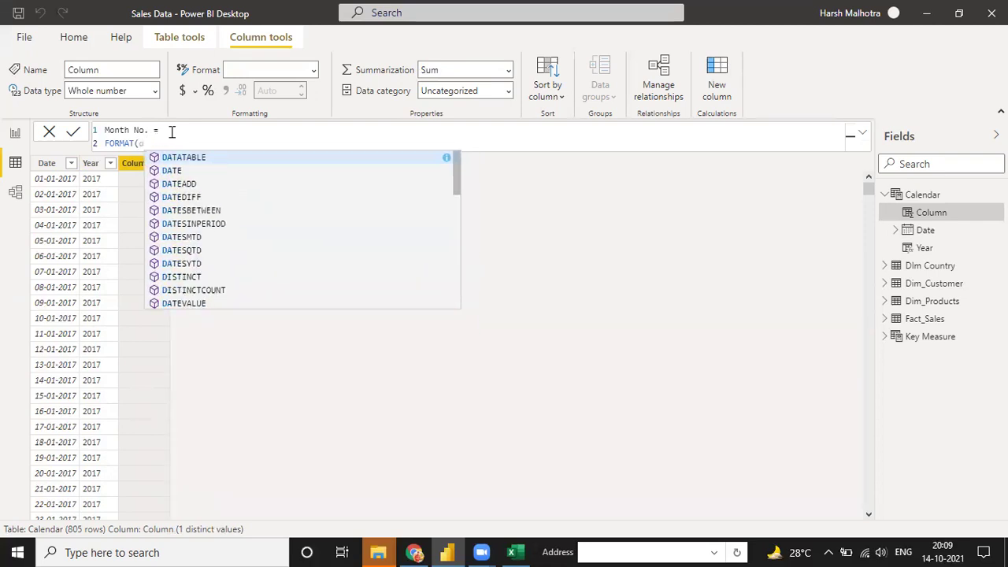
Step: Insert 'Calendar'[Date] as the value argument of FORMAT in the Month No. formula
{"action": "type", "text": "'"}
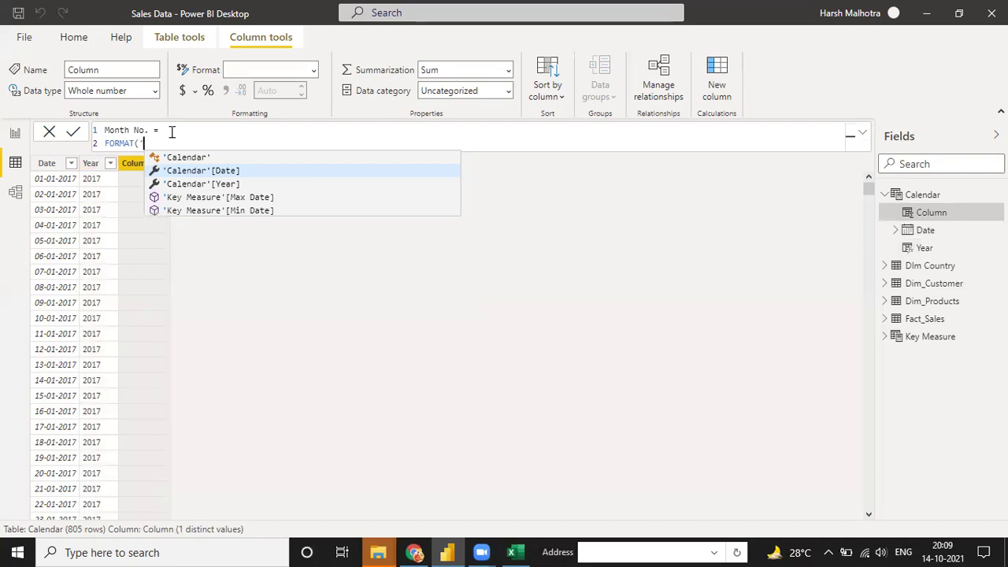
{"action": "key", "text": "Down"}
{"action": "key", "text": "Down"}
{"action": "key", "text": "Down"}
{"action": "key", "text": "Down"}
{"action": "key", "text": "Up"}
{"action": "key", "text": "Up"}
{"action": "key", "text": "Up"}
{"action": "key", "text": "Up"}
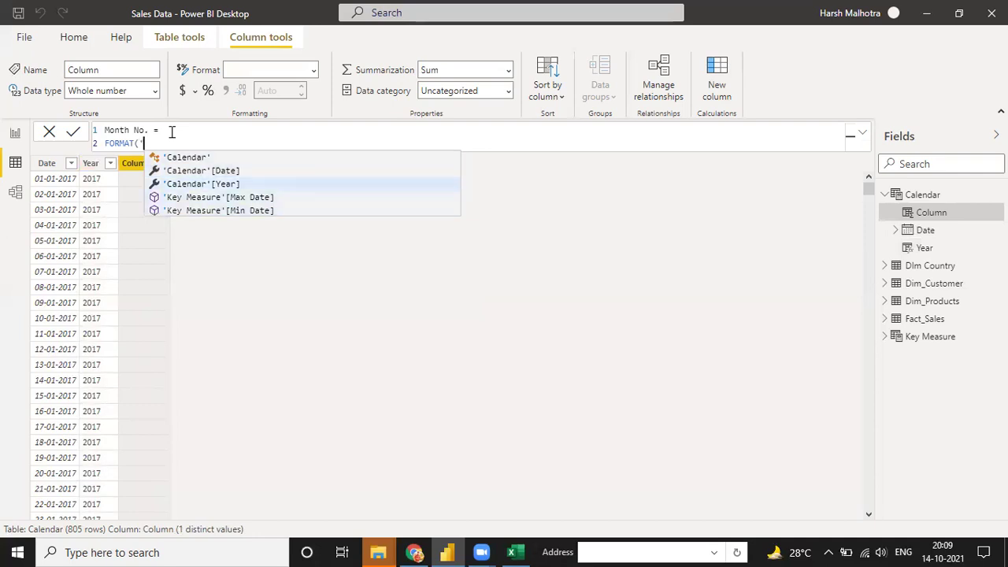
{"action": "key", "text": "Tab"}
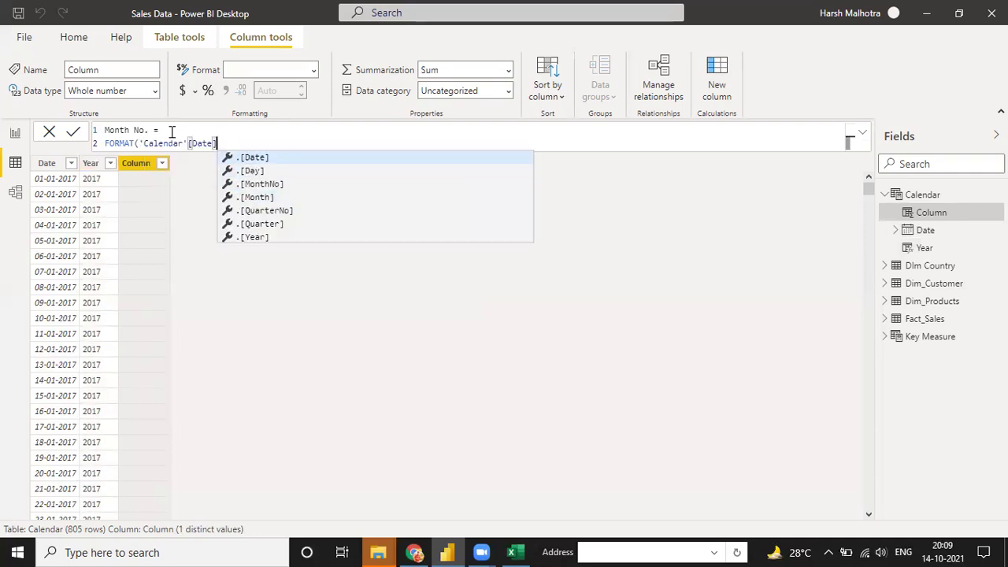
{"action": "key", "text": "Escape"}
Step: Complete the Month No. formula with the format "MM" and commit it
{"action": "type", "text": ","}
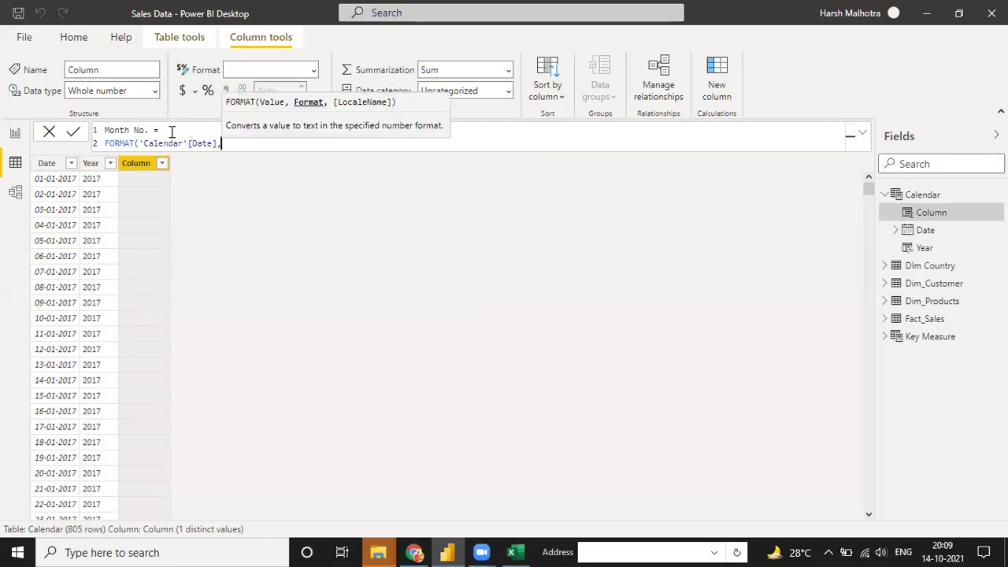
{"action": "type", "text": "\""}
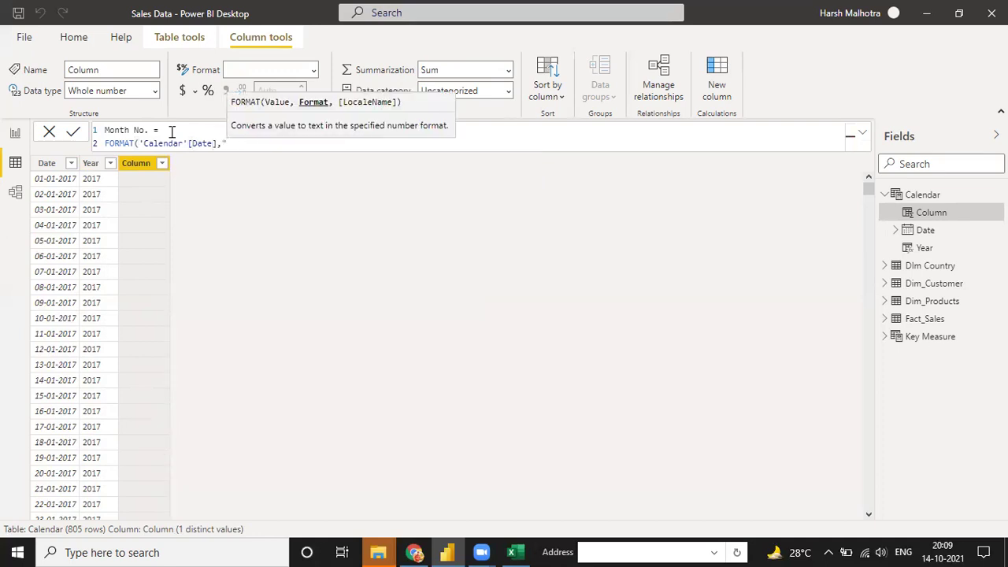
{"action": "type", "text": "MM\""}
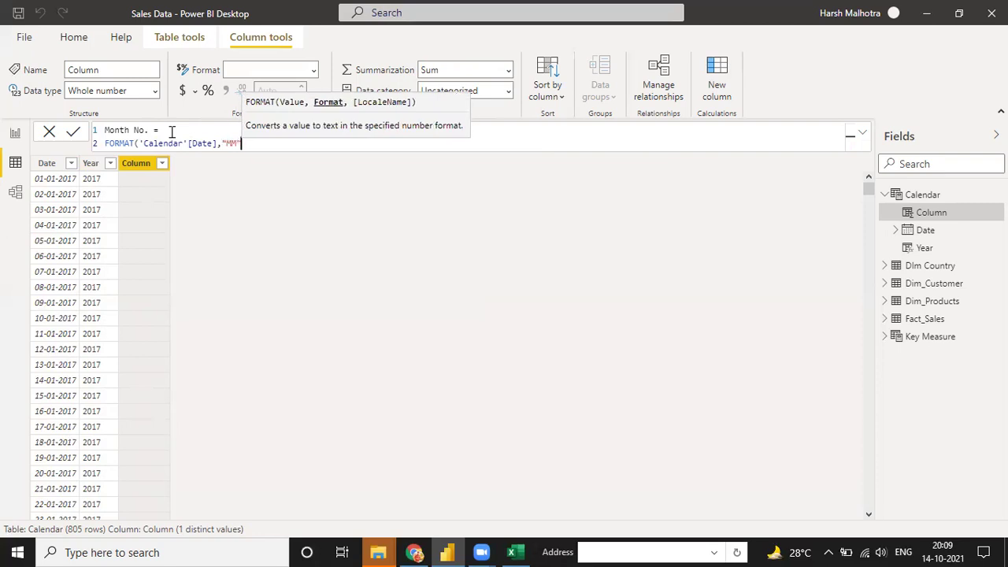
{"action": "type", "text": ")"}
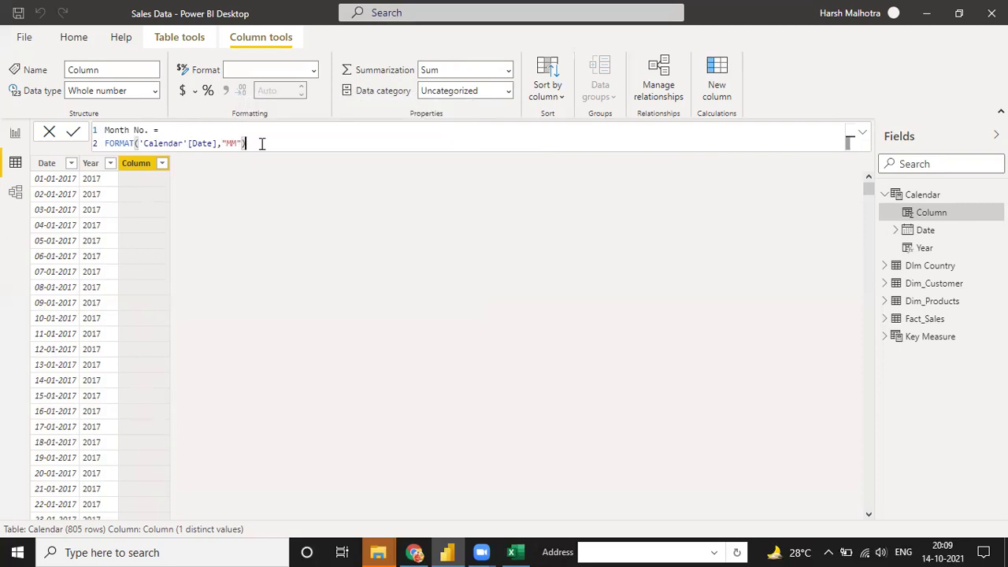
{"action": "key", "text": "Return"}
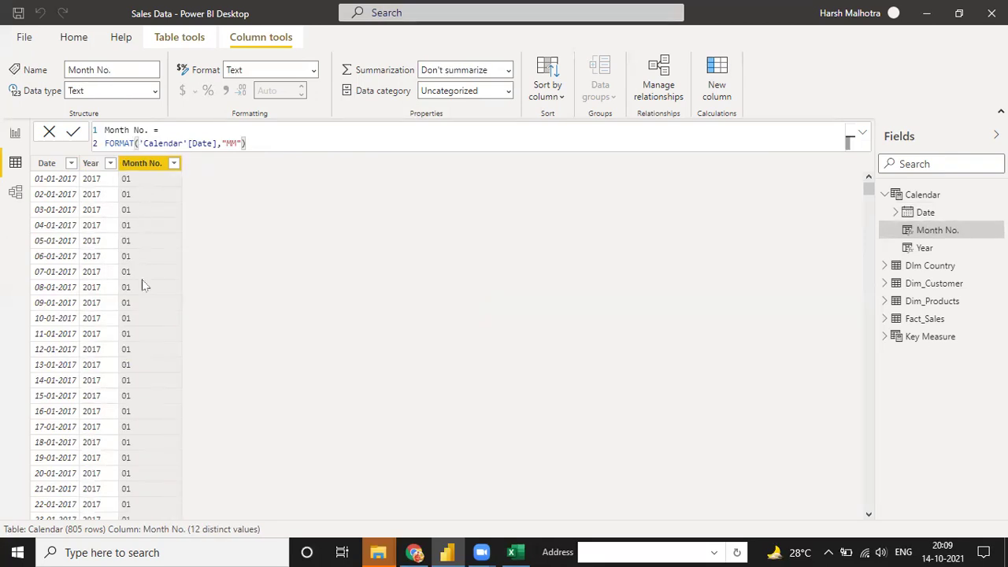
Step: Check the distinct values in the Month No. column, leaving all of them selected
{"action": "left_click", "coordinate": [174, 169]}
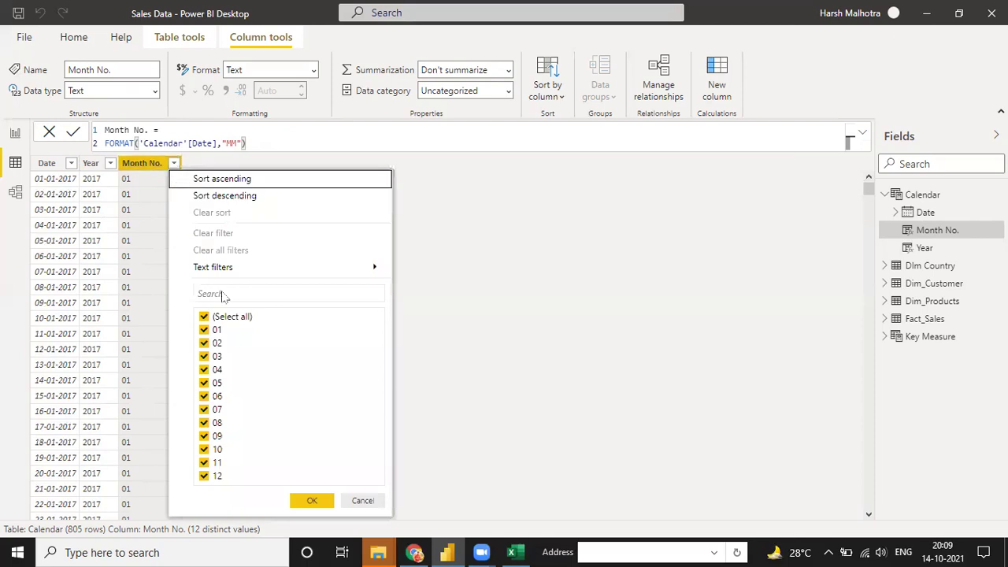
{"action": "left_click", "coordinate": [224, 344]}
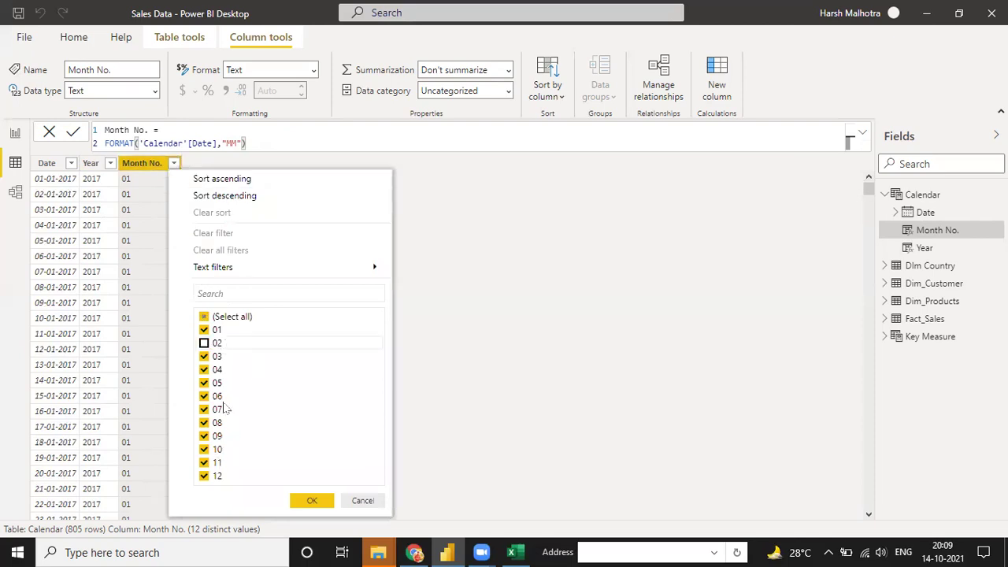
{"action": "left_click", "coordinate": [204, 344]}
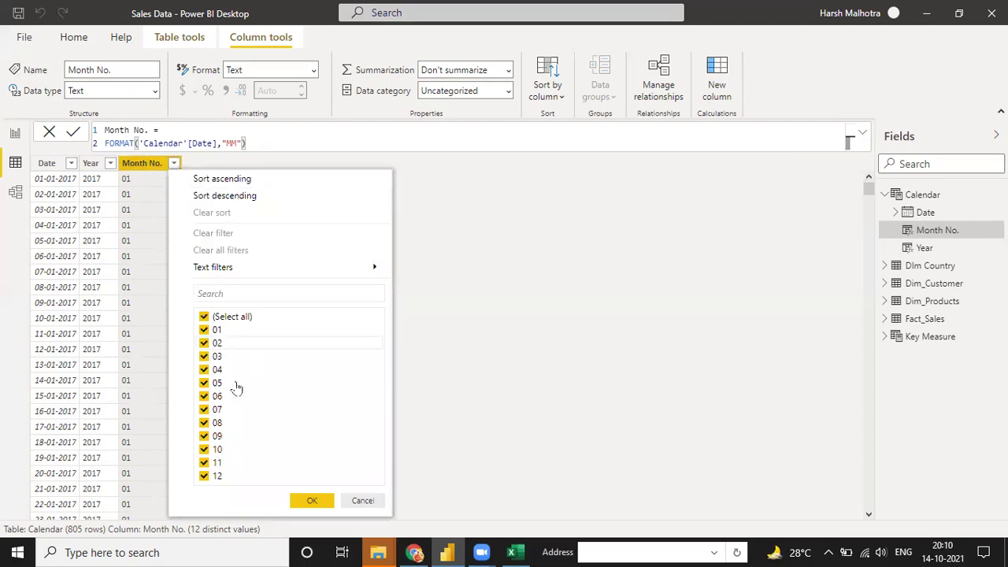
{"action": "left_click", "coordinate": [300, 501]}
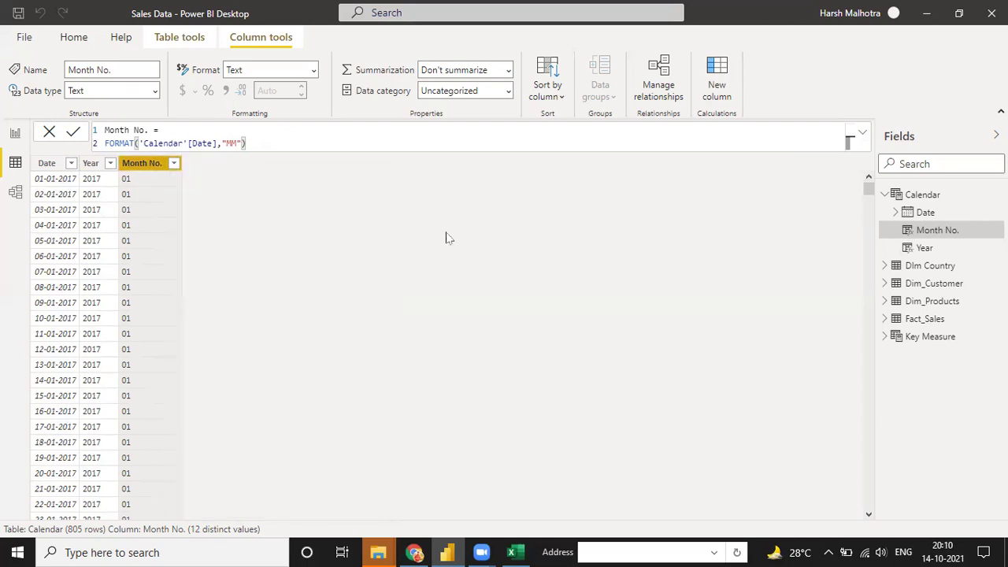
Step: Add a Calendar column named Short Month and begin its expression on a second line with the FORMAT function
{"action": "left_click", "coordinate": [714, 87]}
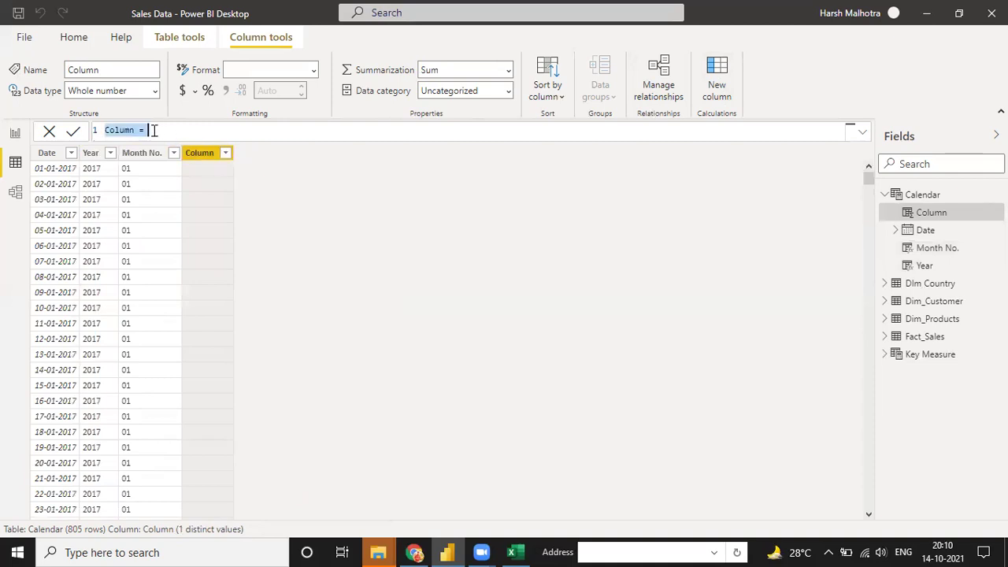
{"action": "type", "text": "S"}
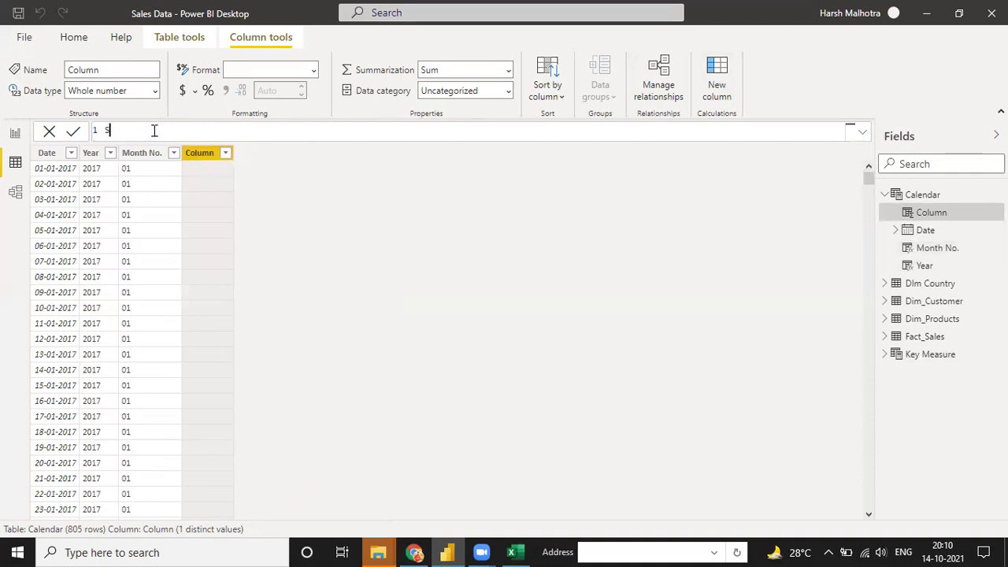
{"action": "type", "text": "hirt"}
{"action": "key", "text": "BackSpace"}
{"action": "key", "text": "BackSpace"}
{"action": "key", "text": "BackSpace"}
{"action": "type", "text": "ort Month NAme"}
{"action": "key", "text": "BackSpace"}
{"action": "key", "text": "BackSpace"}
{"action": "key", "text": "BackSpace"}
{"action": "key", "text": "BackSpace"}
{"action": "type", "text": "="}
{"action": "key", "text": "shift+Return"}
{"action": "type", "text": "form"}
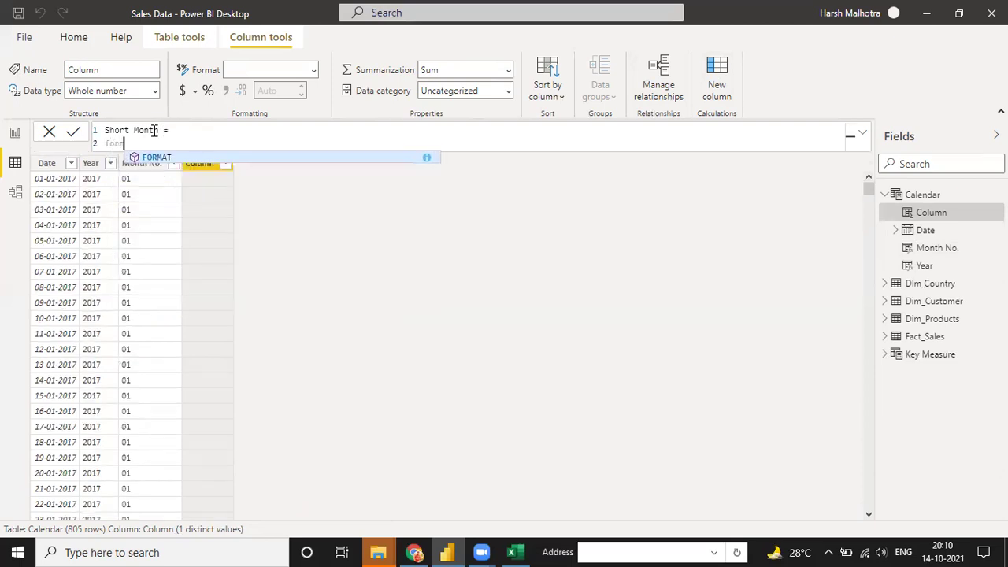
{"action": "key", "text": "Tab"}
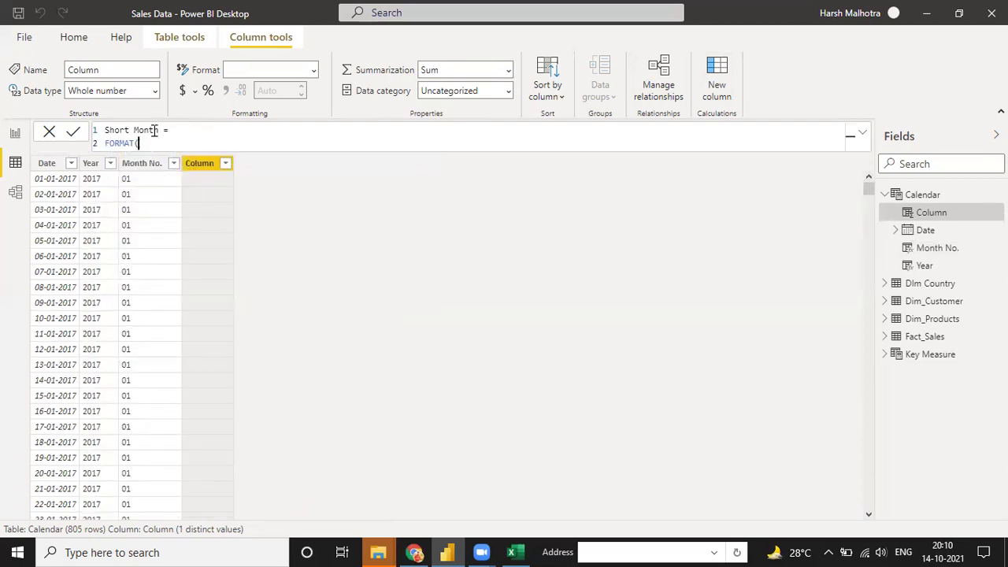
Step: Insert 'Calendar'[Date] as the value argument of FORMAT in the Short Month formula
{"action": "type", "text": "'date"}
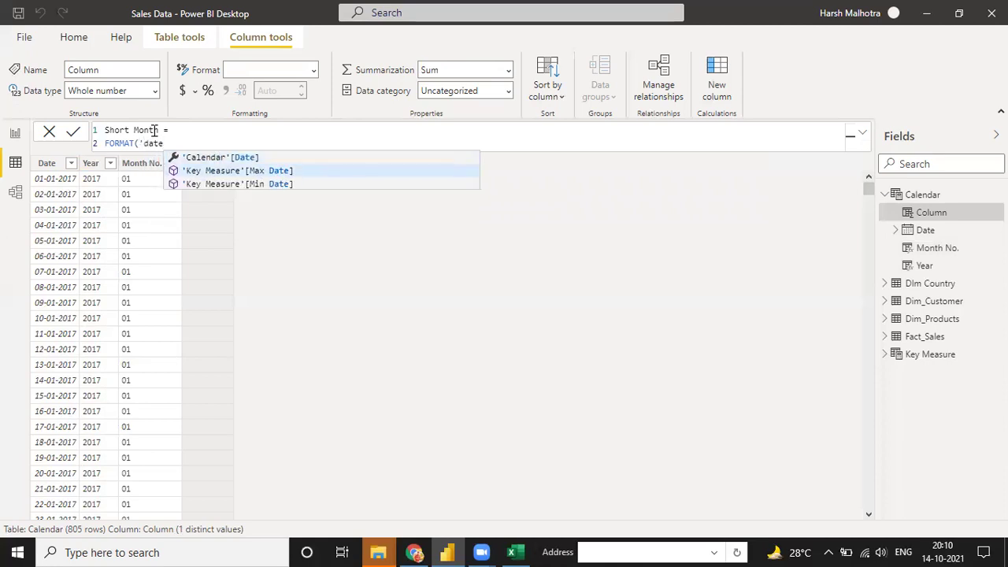
{"action": "key", "text": "Up"}
{"action": "key", "text": "Tab"}
{"action": "type", "text": ","}
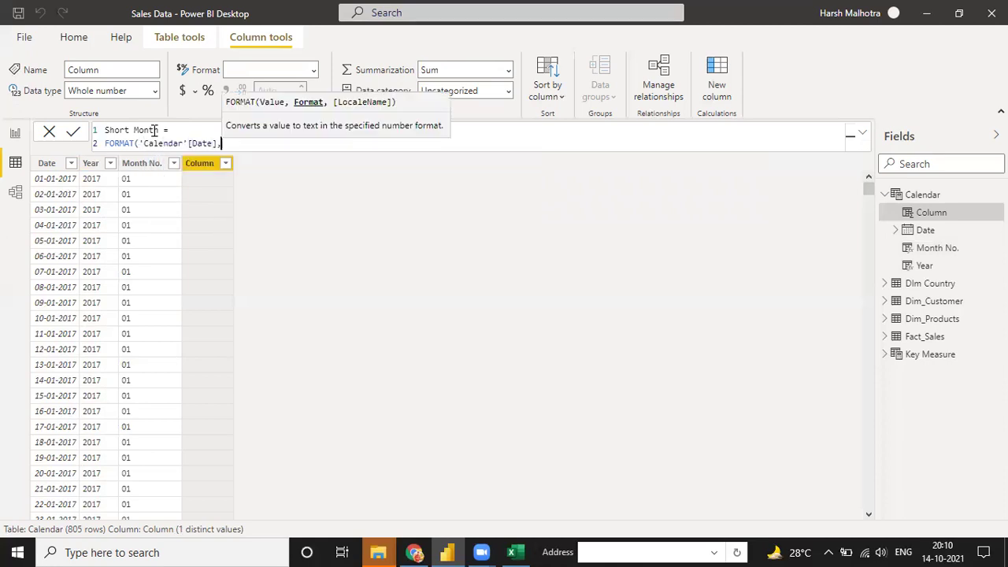
Step: Complete the Short Month formula with the format "MMM", commit it, and check the column's distinct values
{"action": "type", "text": "\"M"}
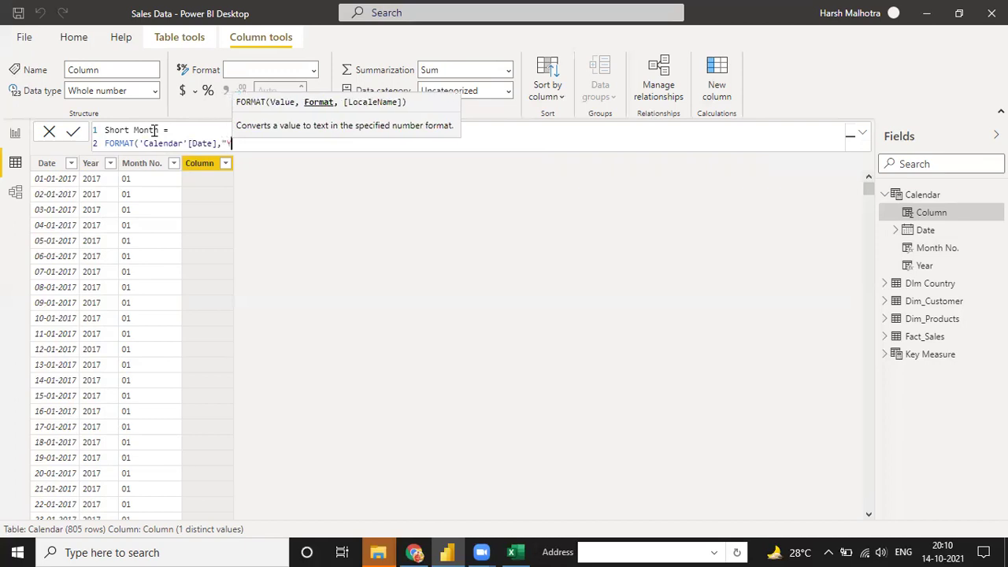
{"action": "type", "text": "MM\")"}
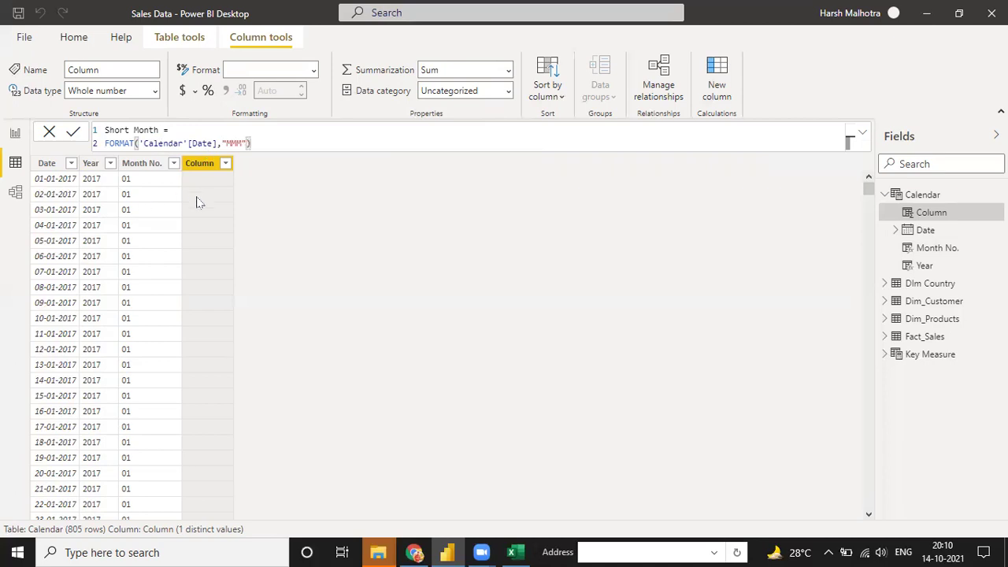
{"action": "key", "text": "Return"}
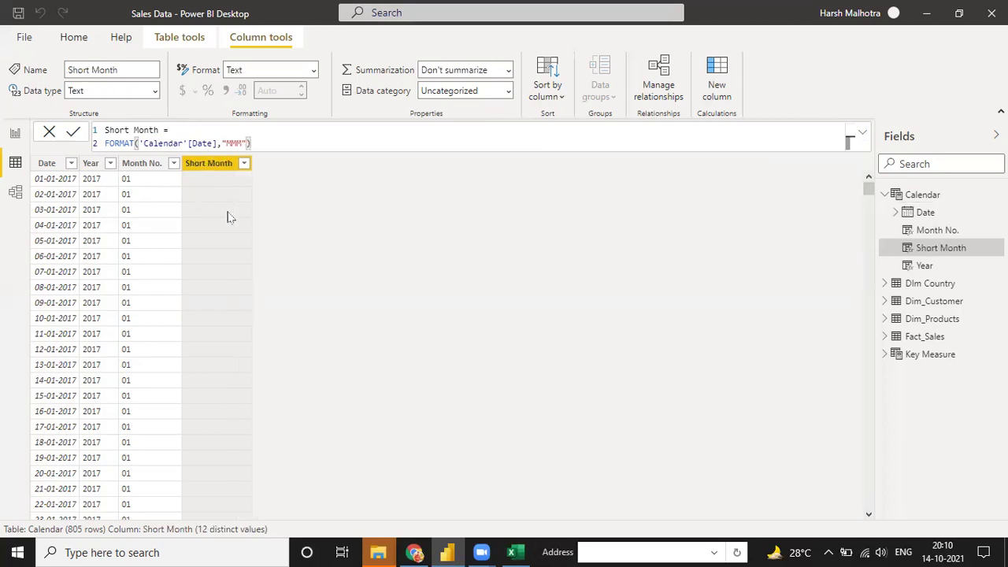
{"action": "left_click", "coordinate": [244, 164]}
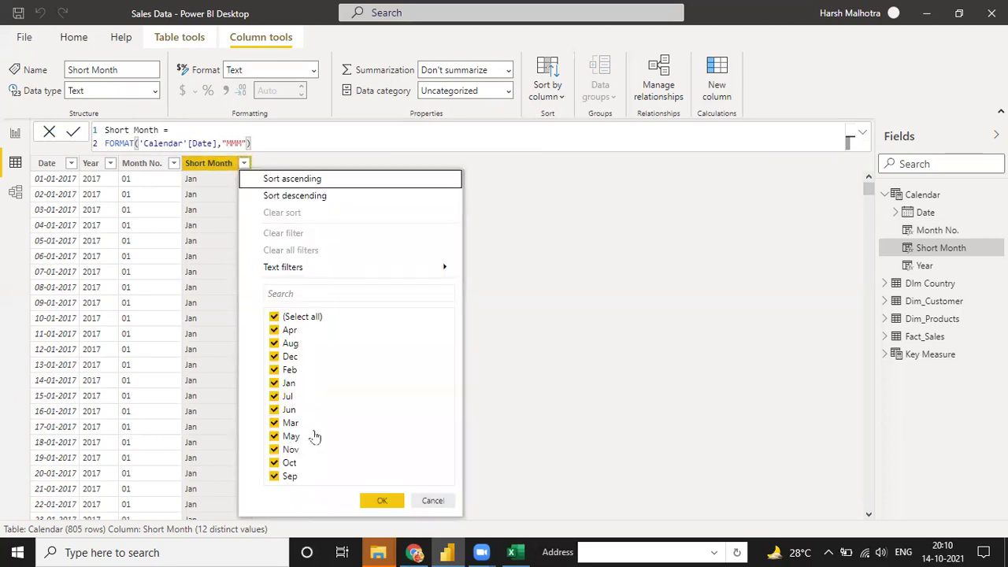
{"action": "left_click", "coordinate": [381, 502]}
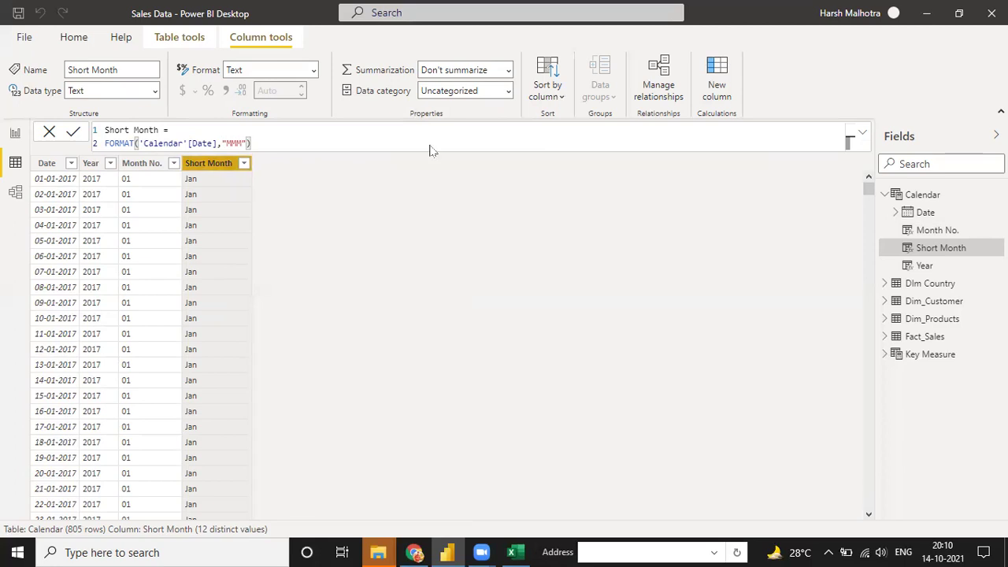
Step: Add a Calendar column named Long Month and begin its expression on a second line with the FORMAT function
{"action": "left_click", "coordinate": [719, 97]}
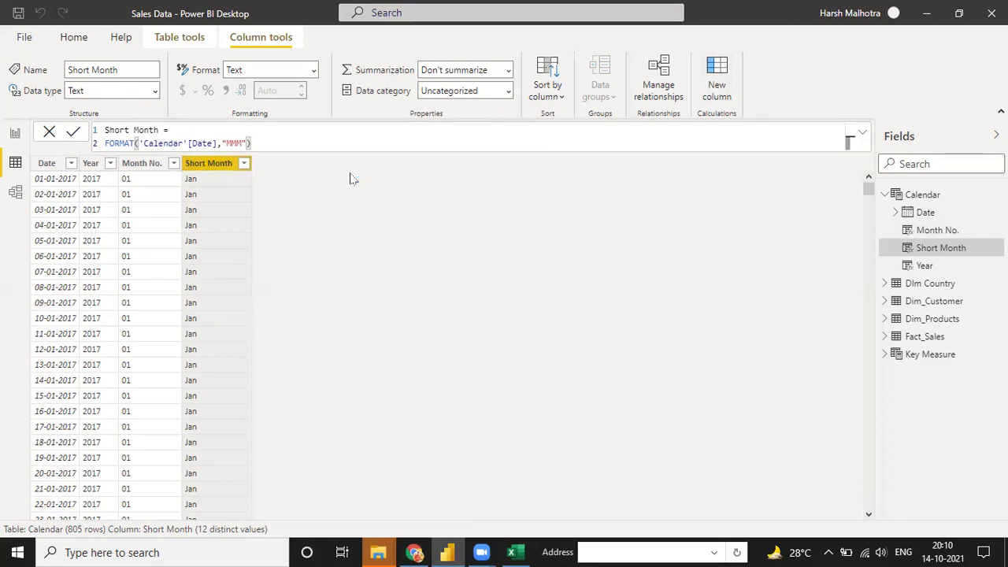
{"action": "left_click", "coordinate": [136, 132]}
{"action": "key", "text": "BackSpace"}
{"action": "key", "text": "BackSpace"}
{"action": "key", "text": "BackSpace"}
{"action": "key", "text": "BackSpace"}
{"action": "key", "text": "BackSpace"}
{"action": "key", "text": "BackSpace"}
{"action": "type", "text": "Lon"}
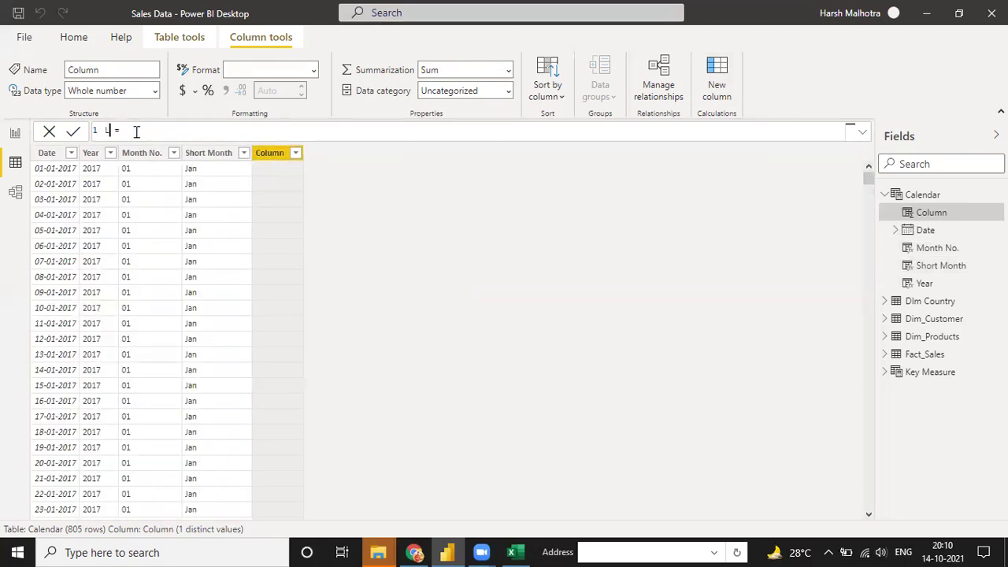
{"action": "type", "text": "g Month"}
{"action": "key", "text": "shift+Return"}
{"action": "type", "text": "f"}
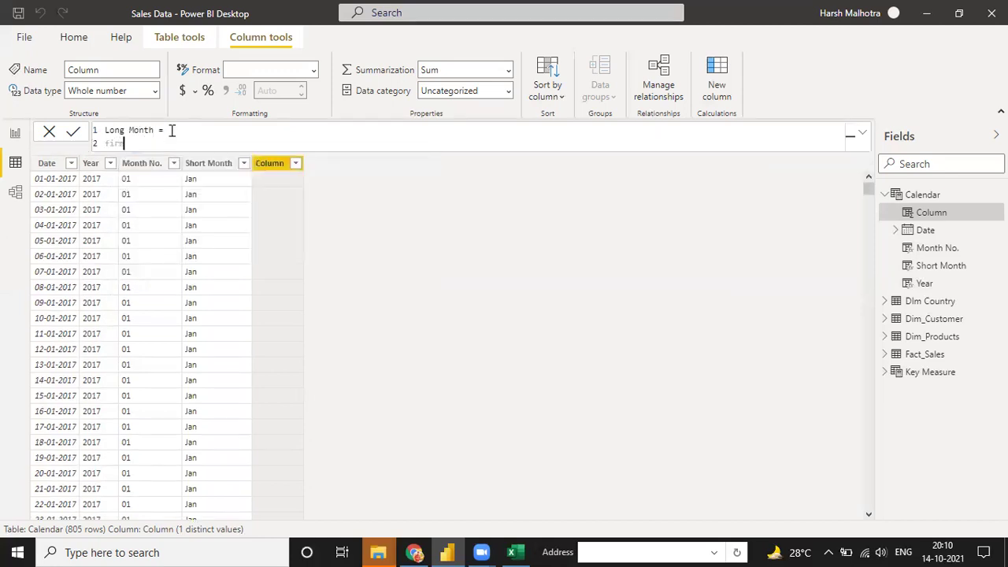
{"action": "type", "text": "orm"}
{"action": "key", "text": "Tab"}
Step: Complete the Long Month formula with 'Calendar'[Date] and the format "MMMM", and commit it
{"action": "type", "text": "'date"}
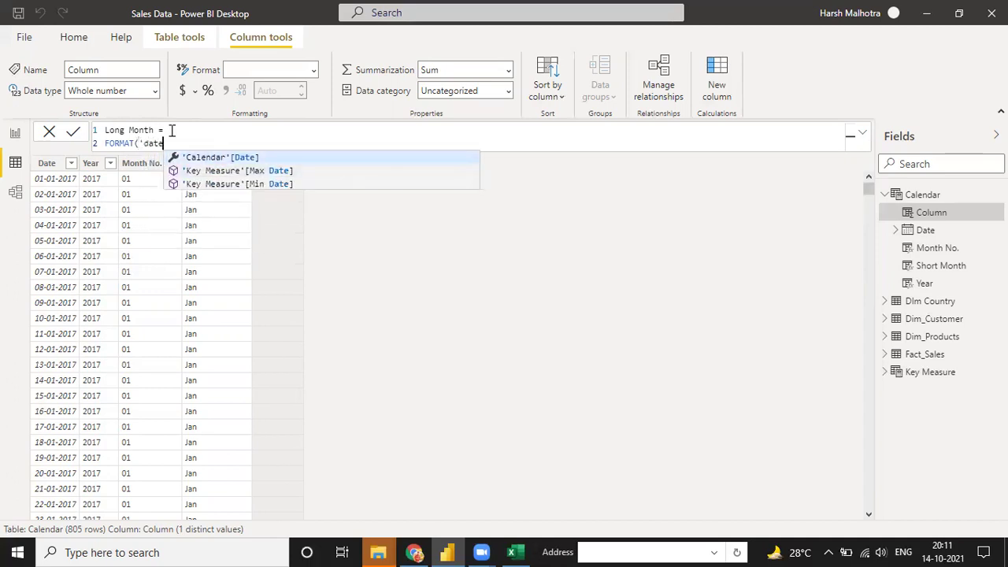
{"action": "key", "text": "Tab"}
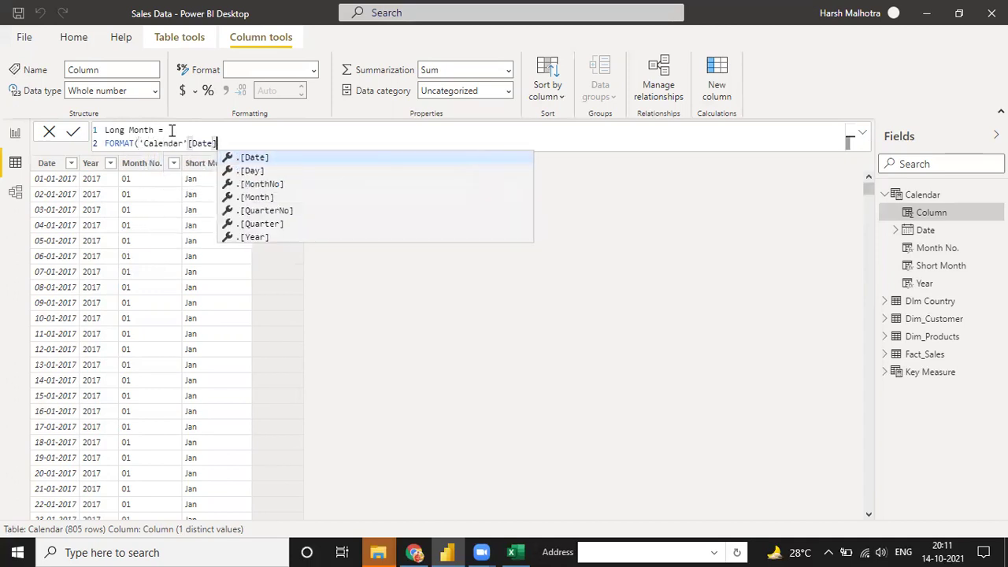
{"action": "type", "text": ",\"MMMM\""}
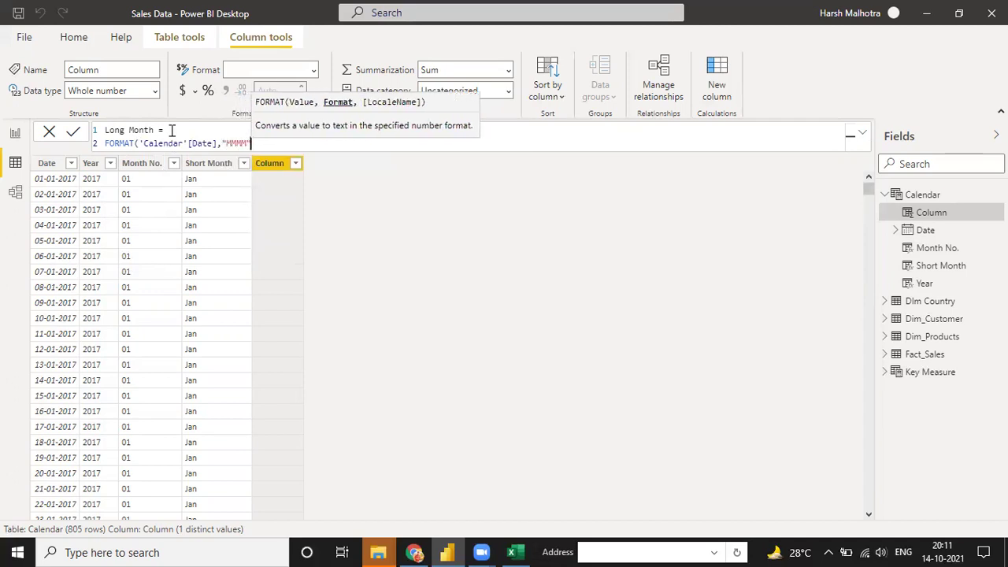
{"action": "type", "text": ")"}
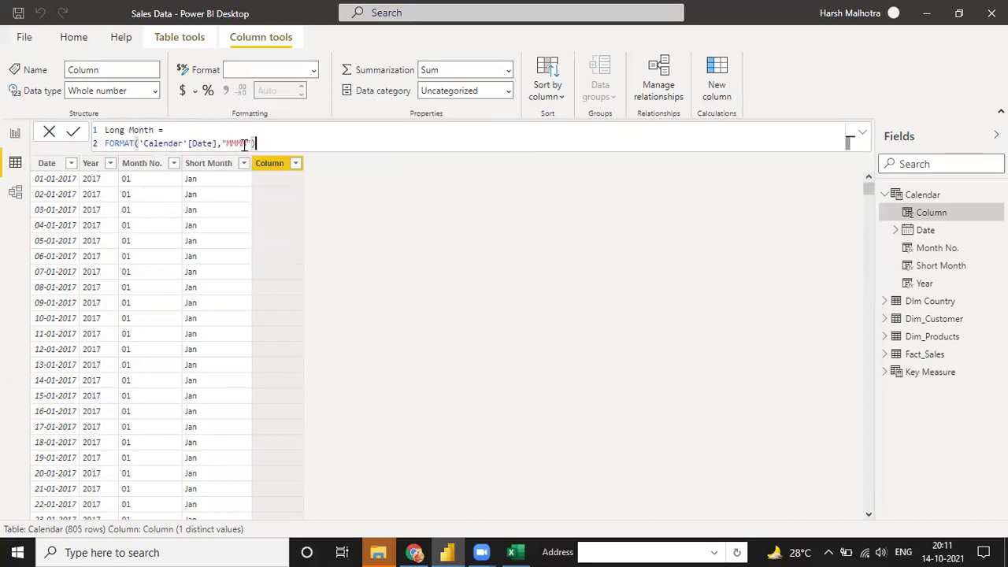
{"action": "key", "text": "Return"}
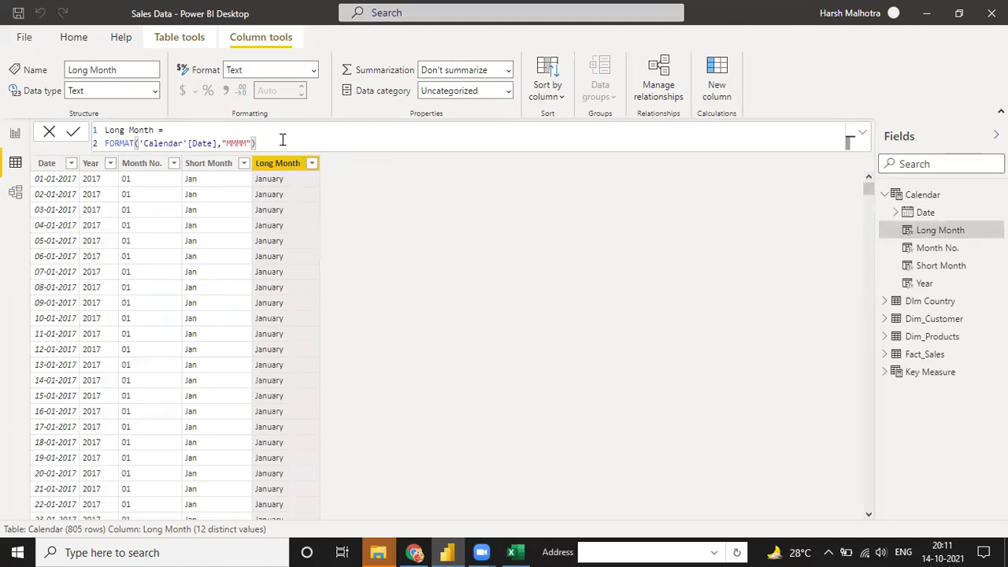
Step: Start another Calendar column from a copy of the Long Month formula and rename it Day No
{"action": "key", "text": "ctrl+a"}
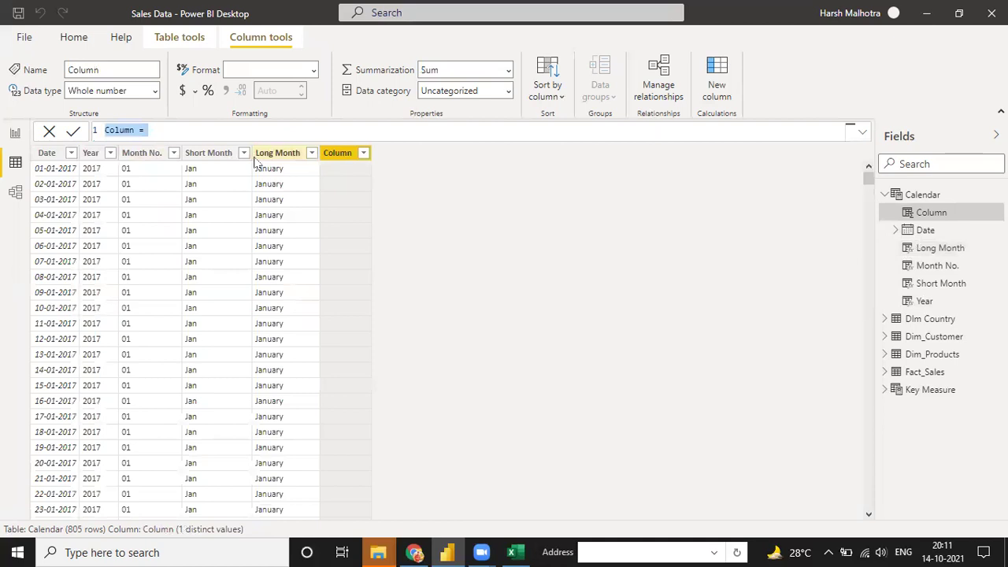
{"action": "type", "text": "Long Month = FORMAT('Calendar'[Date],\"MMMM\")"}
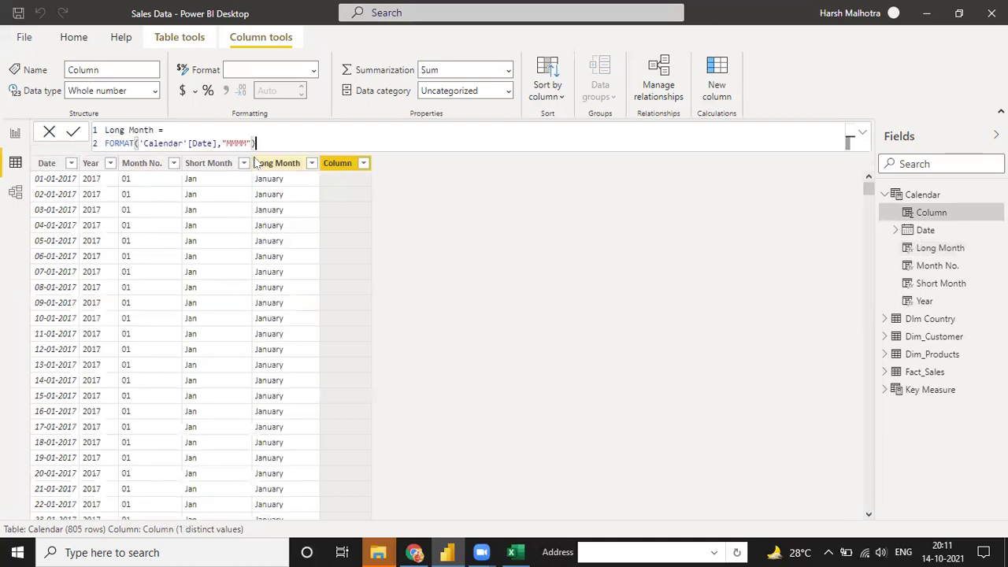
{"action": "left_click", "coordinate": [152, 132]}
{"action": "type", "text": "===="}
{"action": "key", "text": "BackSpace"}
{"action": "key", "text": "BackSpace"}
{"action": "key", "text": "BackSpace"}
{"action": "key", "text": "BackSpace"}
{"action": "key", "text": "BackSpace"}
{"action": "key", "text": "BackSpace"}
{"action": "key", "text": "BackSpace"}
{"action": "key", "text": "BackSpace"}
{"action": "key", "text": "BackSpace"}
{"action": "key", "text": "BackSpace"}
{"action": "key", "text": "BackSpace"}
{"action": "key", "text": "BackSpace"}
{"action": "key", "text": "BackSpace"}
{"action": "key", "text": "BackSpace"}
{"action": "type", "text": "Dat"}
{"action": "key", "text": "BackSpace"}
{"action": "type", "text": "y No."}
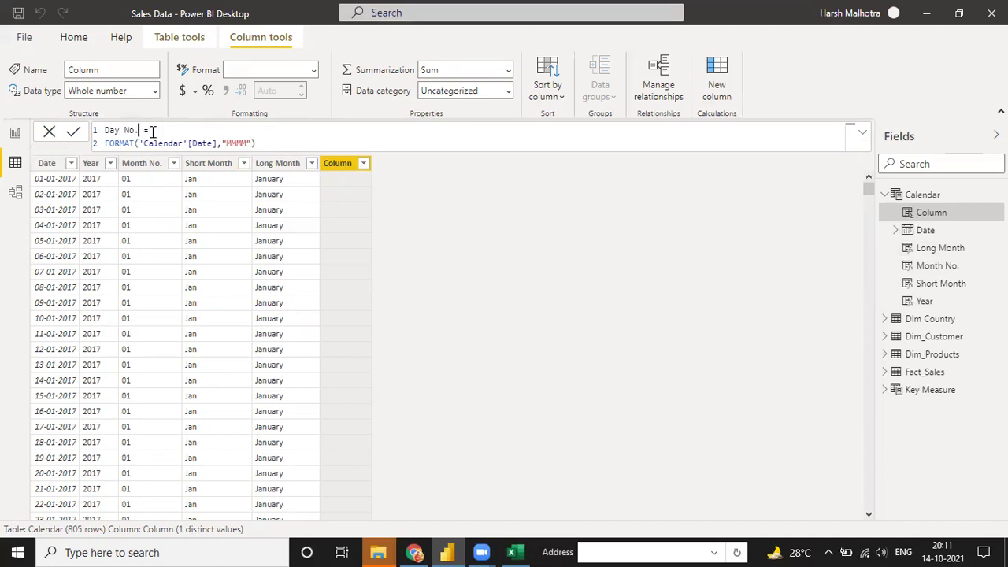
Step: Change the format in the Day No. formula to "DD", copy the whole formula, and commit it
{"action": "left_click", "coordinate": [252, 143]}
{"action": "key", "text": "BackSpace"}
{"action": "key", "text": "BackSpace"}
{"action": "key", "text": "BackSpace"}
{"action": "key", "text": "BackSpace"}
{"action": "key", "text": "BackSpace"}
{"action": "type", "text": "DD\""}
{"action": "key", "text": "ctrl+a"}
{"action": "key", "text": "ctrl+c"}
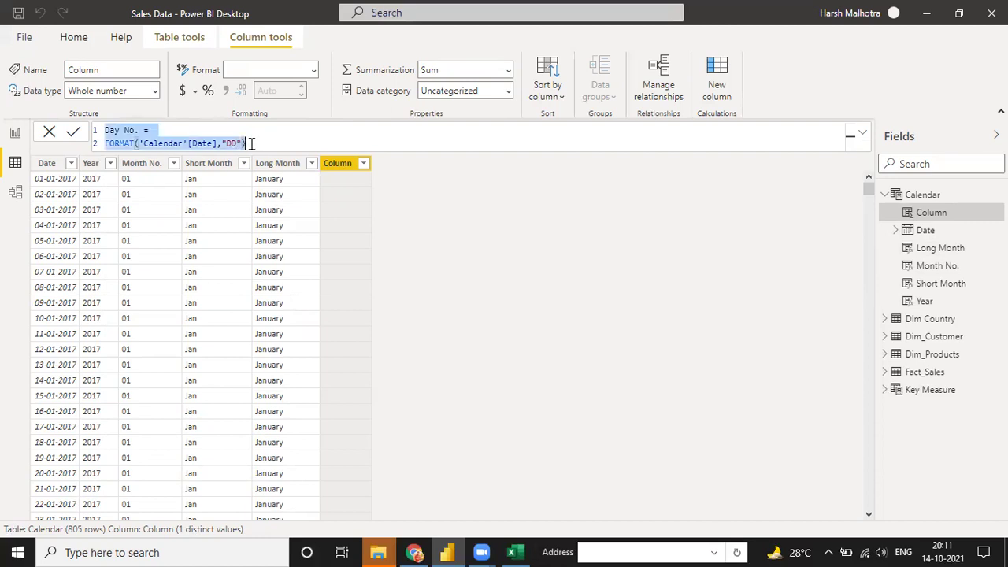
{"action": "key", "text": "Return"}
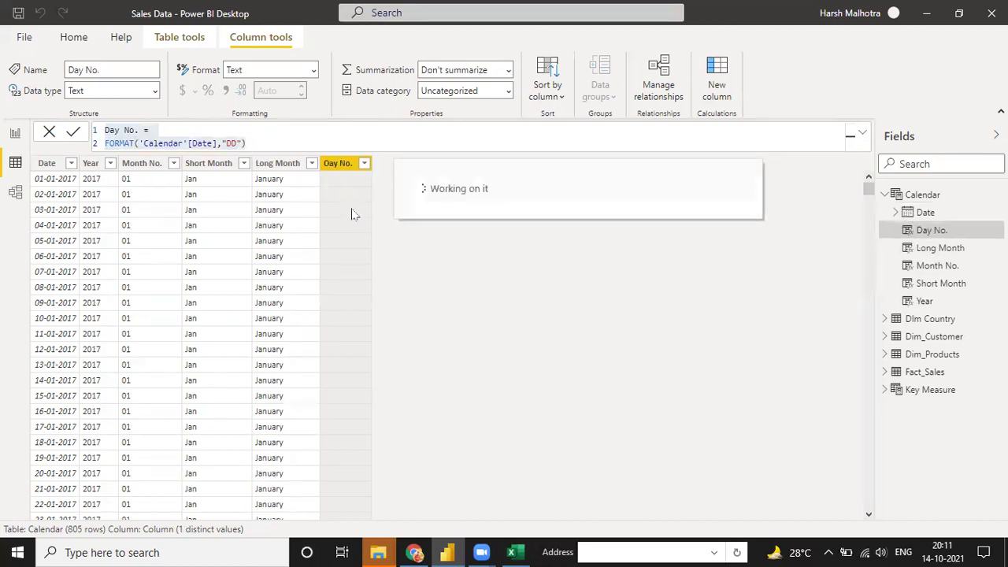
Step: Check the full list of distinct values in the Day No. column, leaving all of them selected
{"action": "left_click", "coordinate": [364, 163]}
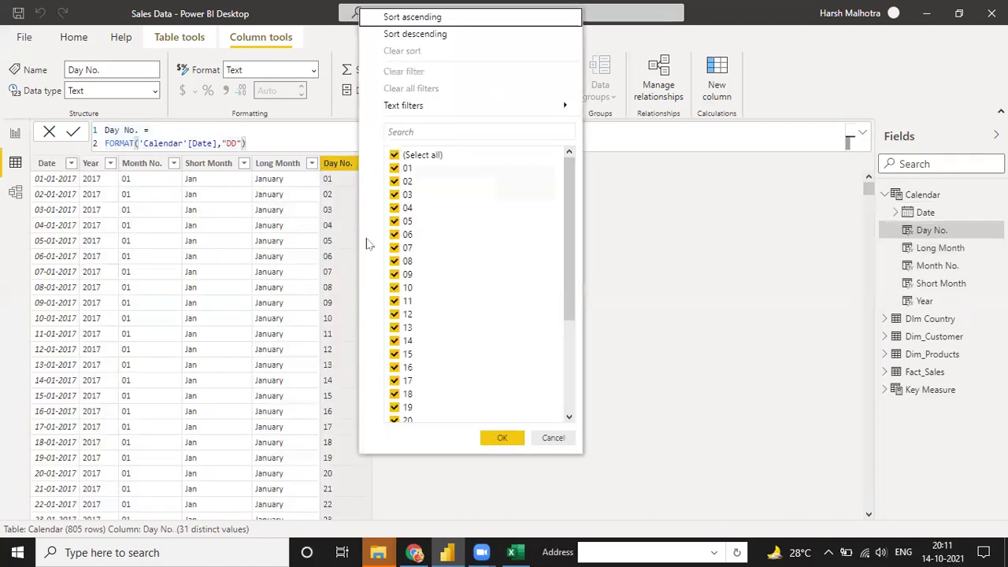
{"action": "scroll", "coordinate": [441, 386], "scroll_direction": "down", "scroll_amount": 5}
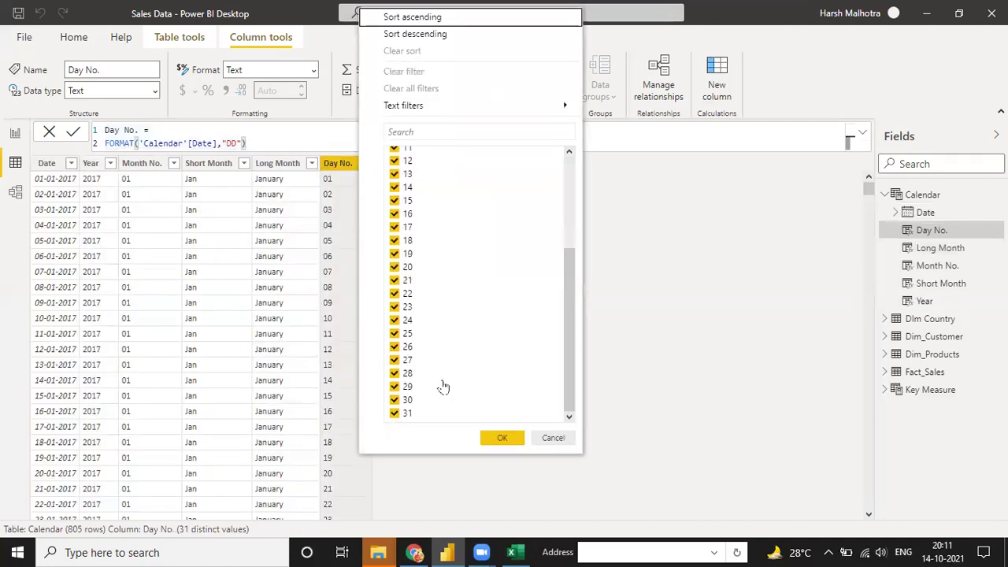
{"action": "left_click", "coordinate": [503, 437]}
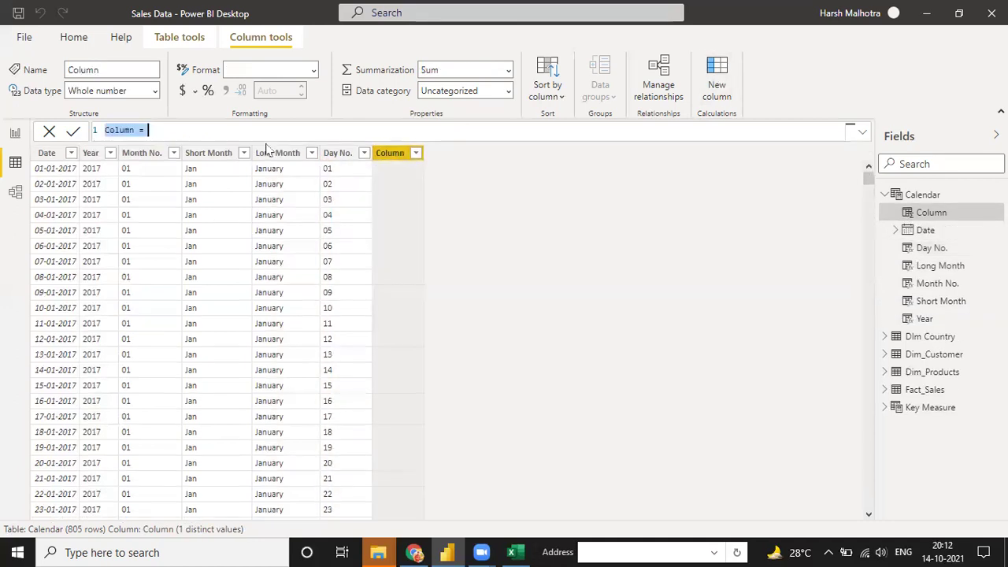
Step: Reuse the copied Day No. formula in a new Calendar column and rename the column "Day Name."
{"action": "key", "text": "ctrl+v"}
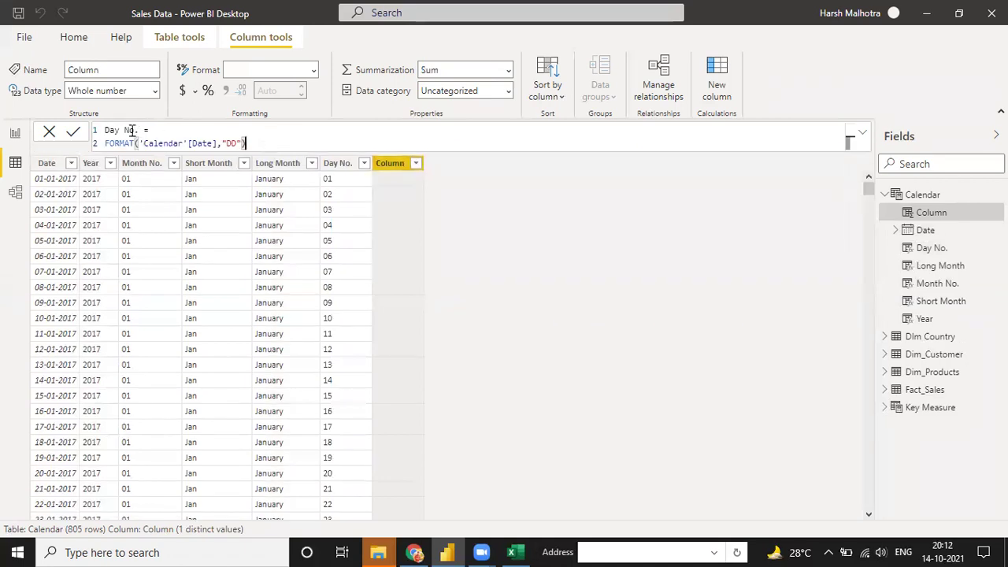
{"action": "key", "text": "BackSpace"}
{"action": "type", "text": "S"}
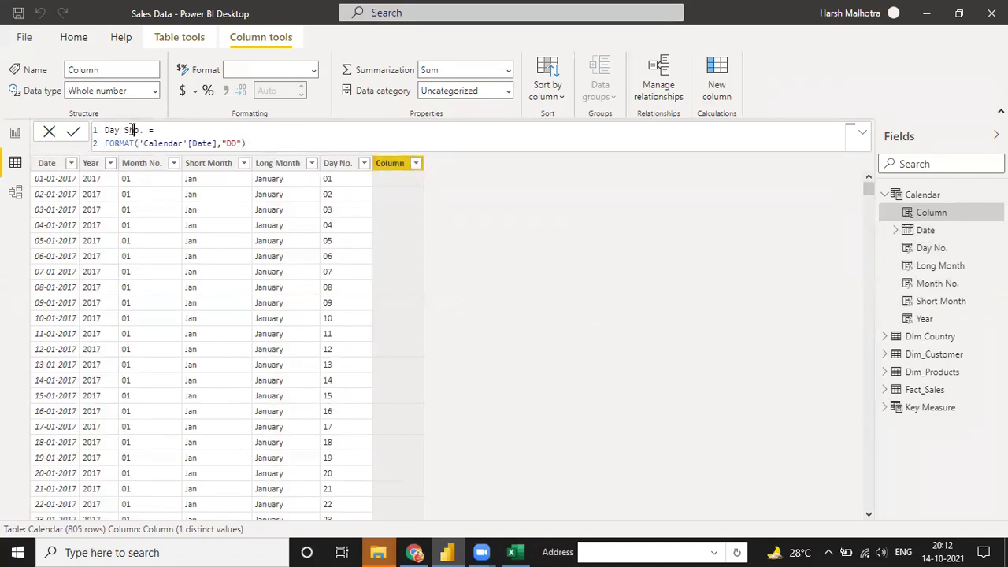
{"action": "key", "text": "BackSpace"}
{"action": "type", "text": "Nam"}
{"action": "key", "text": "BackSpace"}
{"action": "type", "text": "me"}
{"action": "key", "text": "Delete"}
Step: Change the format in the day name formula to "DDD", commit it, and check the column's distinct values
{"action": "left_click", "coordinate": [236, 142]}
{"action": "type", "text": "D"}
{"action": "key", "text": "Return"}
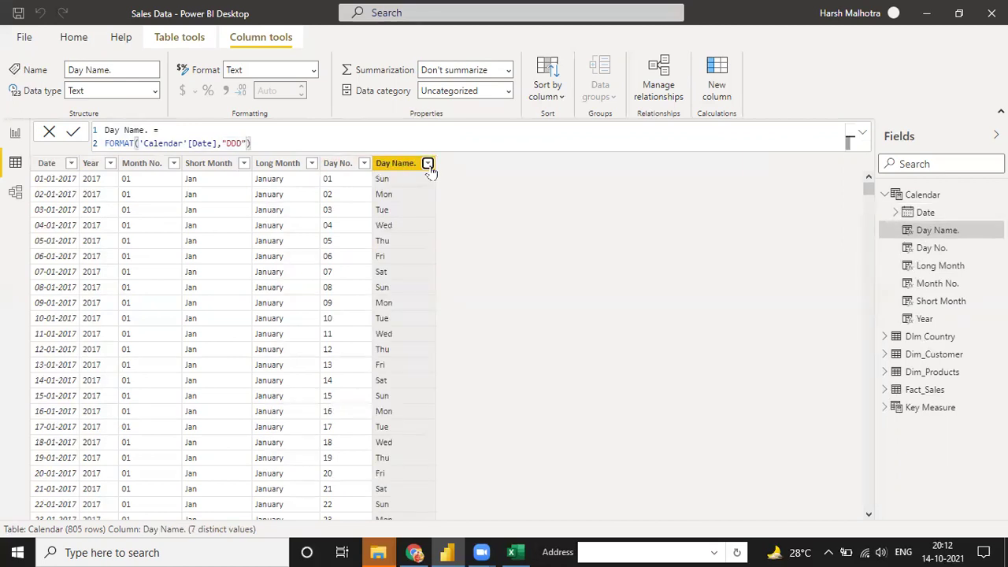
{"action": "left_click", "coordinate": [427, 164]}
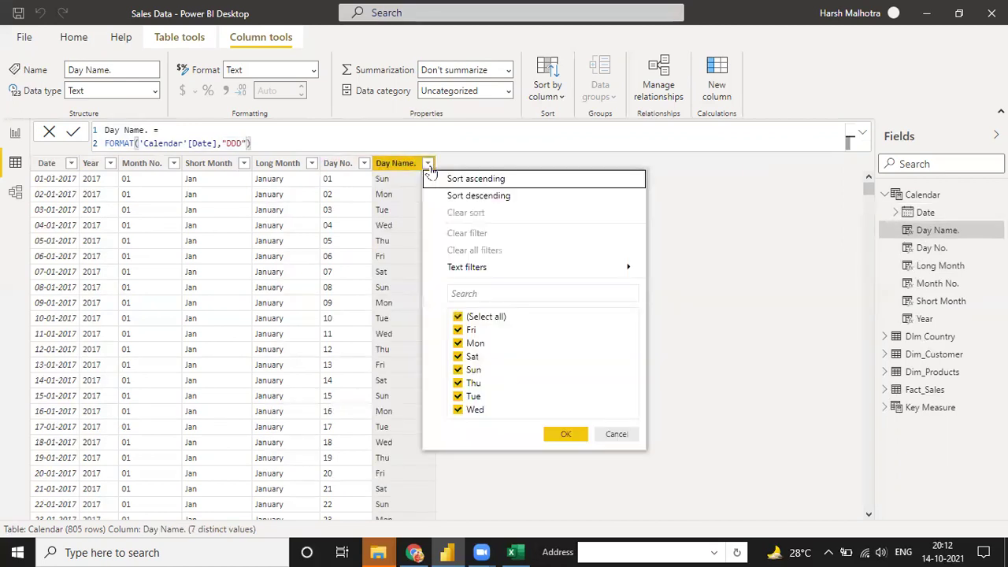
Step: Reuse the copied Day No. formula in a new Calendar column and rename the column "Long Day Name."
{"action": "left_click", "coordinate": [573, 434]}
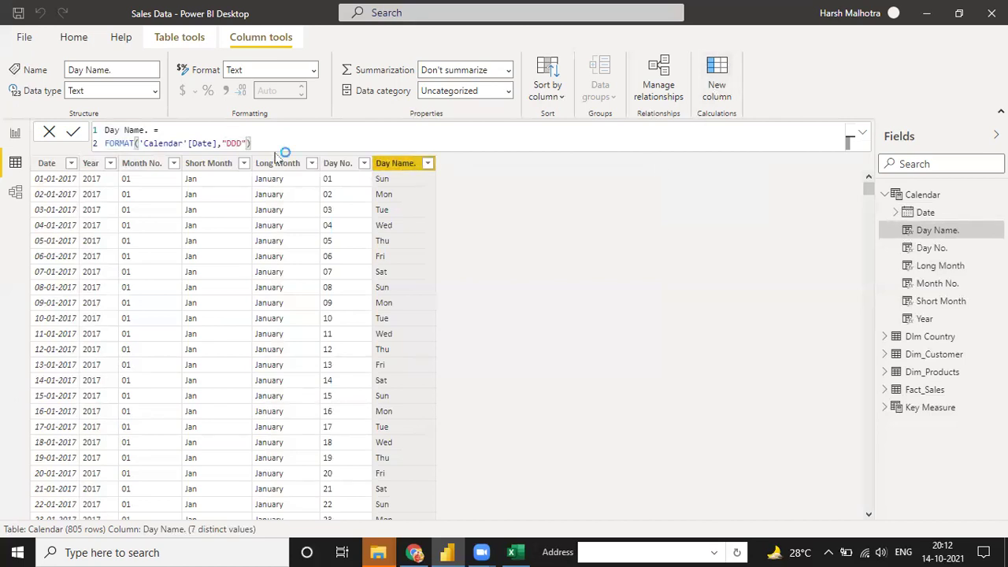
{"action": "key", "text": "ctrl+a"}
{"action": "key", "text": "ctrl+v"}
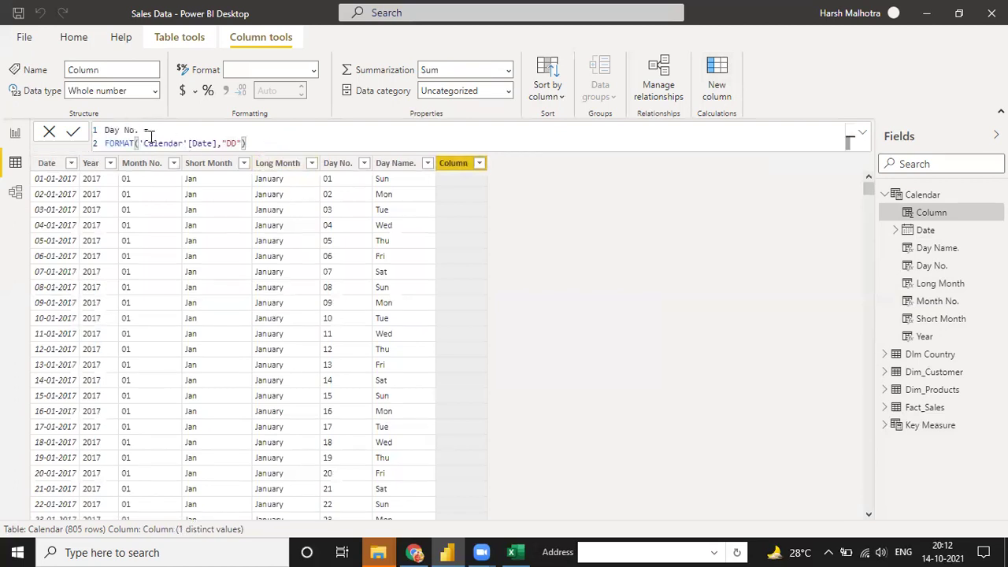
{"action": "left_click", "coordinate": [106, 131]}
{"action": "type", "text": "Long"}
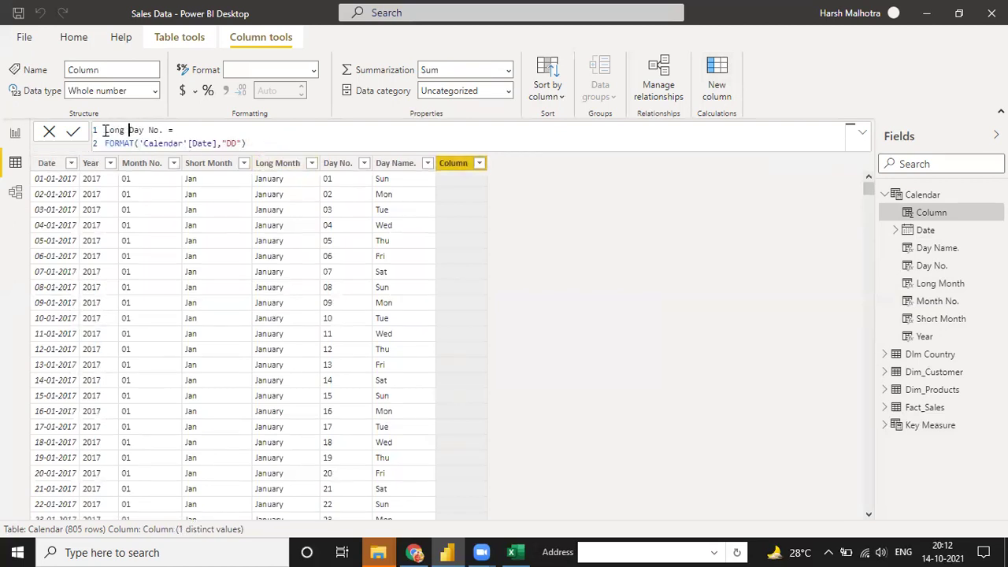
{"action": "key", "text": "Right"}
{"action": "key", "text": "Right"}
{"action": "key", "text": "Right"}
{"action": "key", "text": "Right"}
{"action": "key", "text": "Right"}
{"action": "key", "text": "Right"}
{"action": "key", "text": "BackSpace"}
{"action": "type", "text": "ame"}
Step: Change the format in the Long Day Name. formula to "DDDD" and commit it
{"action": "left_click", "coordinate": [236, 143]}
{"action": "type", "text": "DD"}
{"action": "key", "text": "Return"}
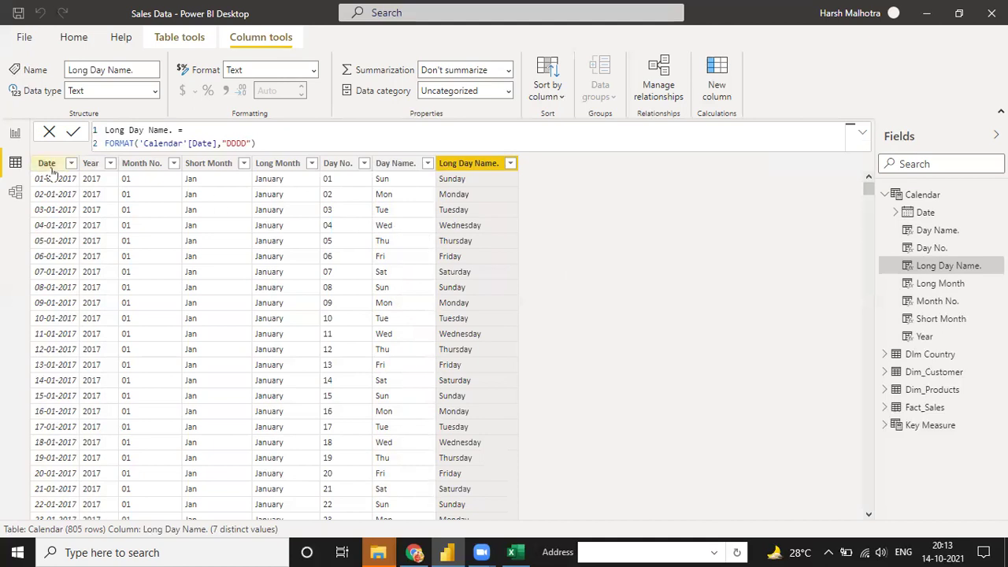
Step: Lengthen the Calendar table's card in the model diagram to fit all of its fields from Date to Year
{"action": "left_click", "coordinate": [16, 193]}
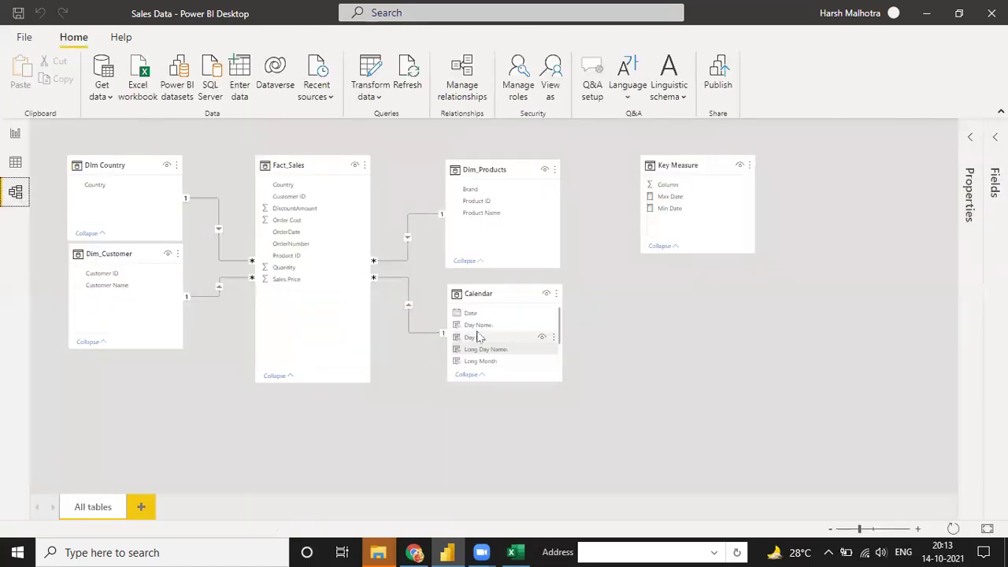
{"action": "left_click", "coordinate": [498, 376]}
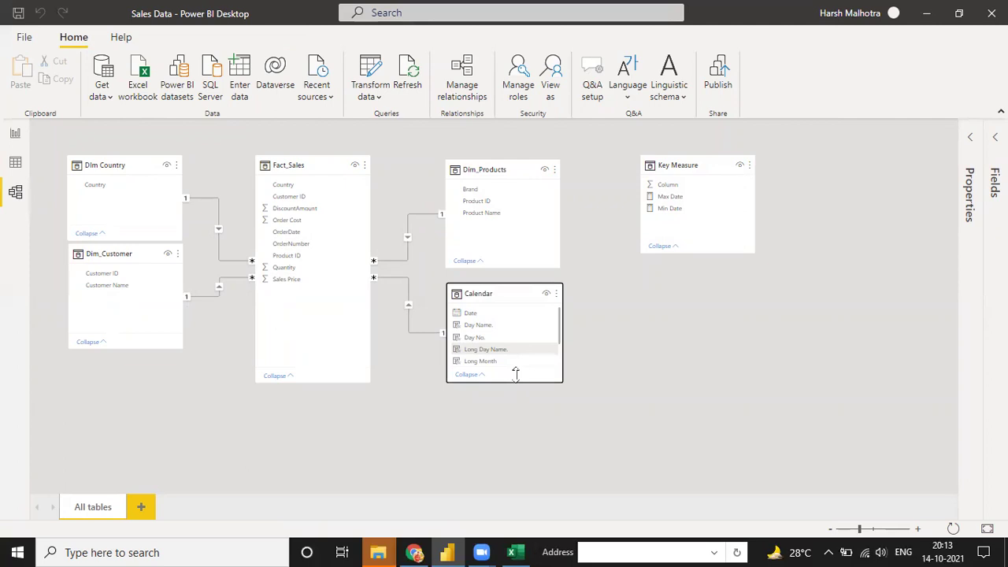
{"action": "left_click_drag", "start_coordinate": [509, 382], "coordinate": [502, 460]}
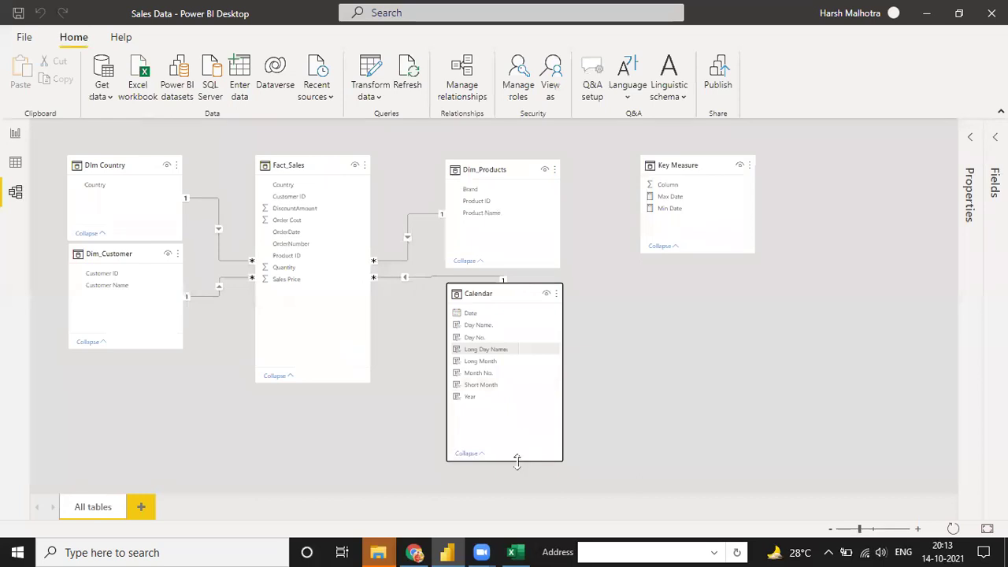
{"action": "left_click_drag", "start_coordinate": [516, 462], "coordinate": [516, 420]}
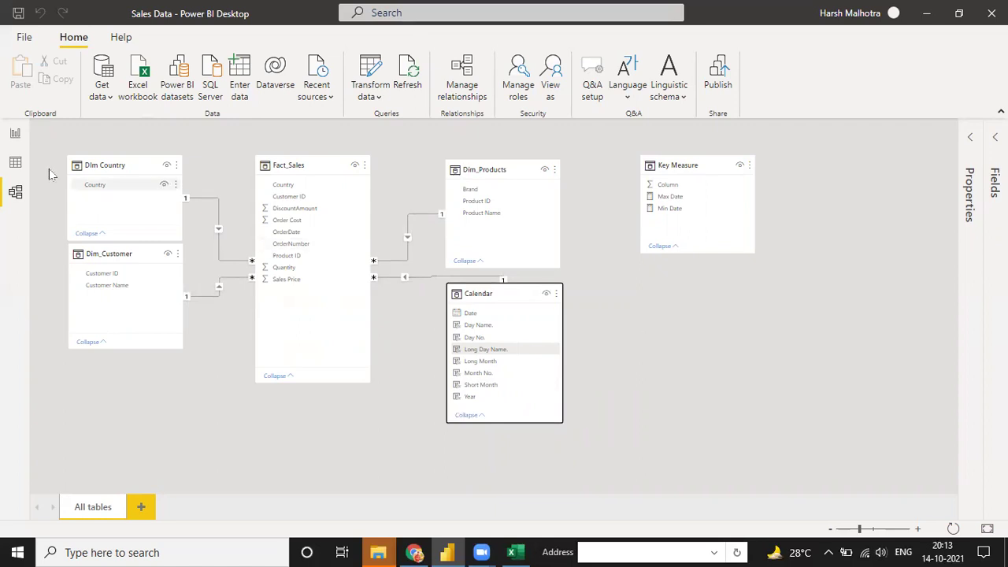
{"action": "left_click", "coordinate": [15, 161]}
{"action": "left_click", "coordinate": [15, 134]}
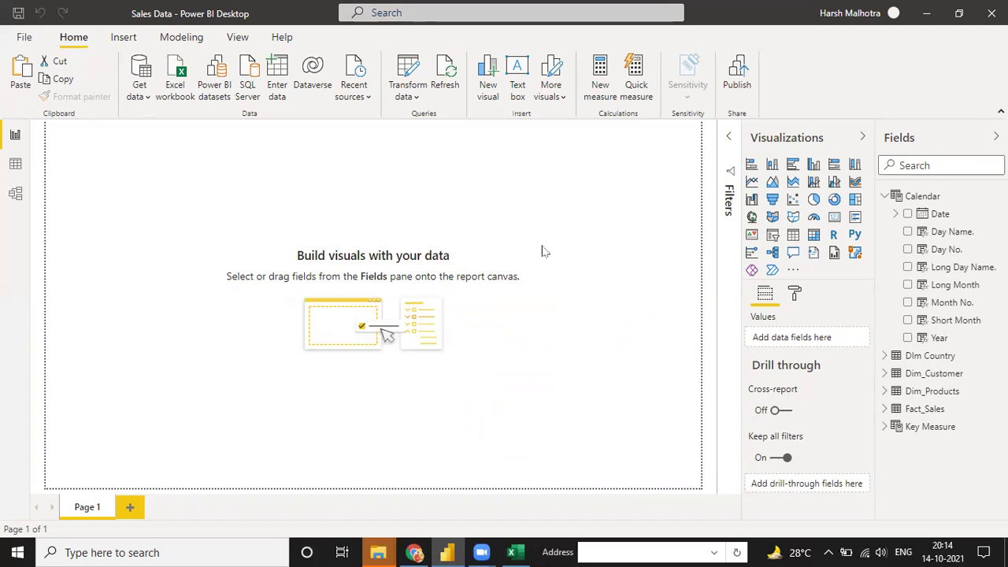
{"action": "left_click", "coordinate": [16, 164]}
{"action": "left_click", "coordinate": [15, 192]}
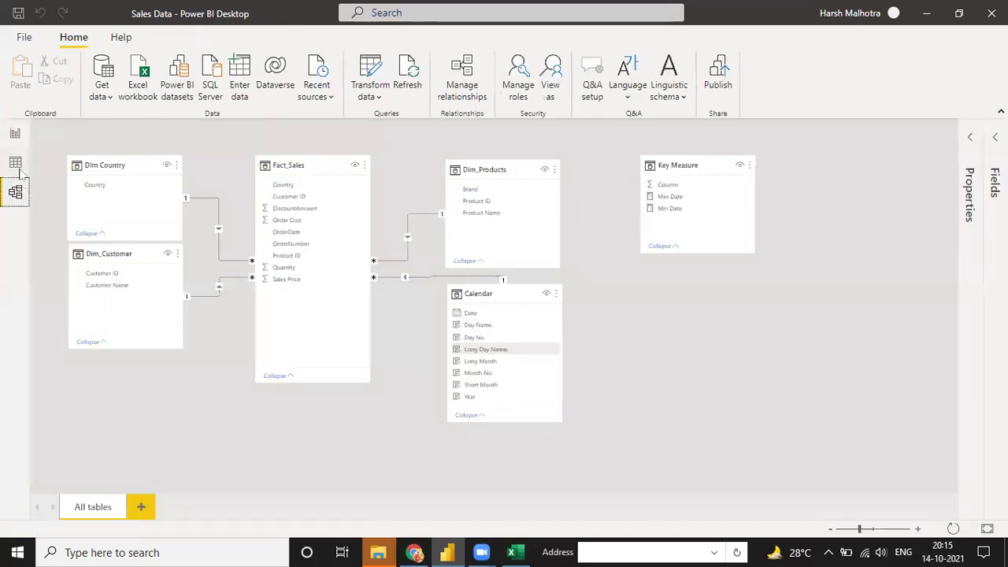
Step: Check the order of the Short Month column's distinct values in the Calendar table, leaving all of them selected
{"action": "left_click", "coordinate": [16, 163]}
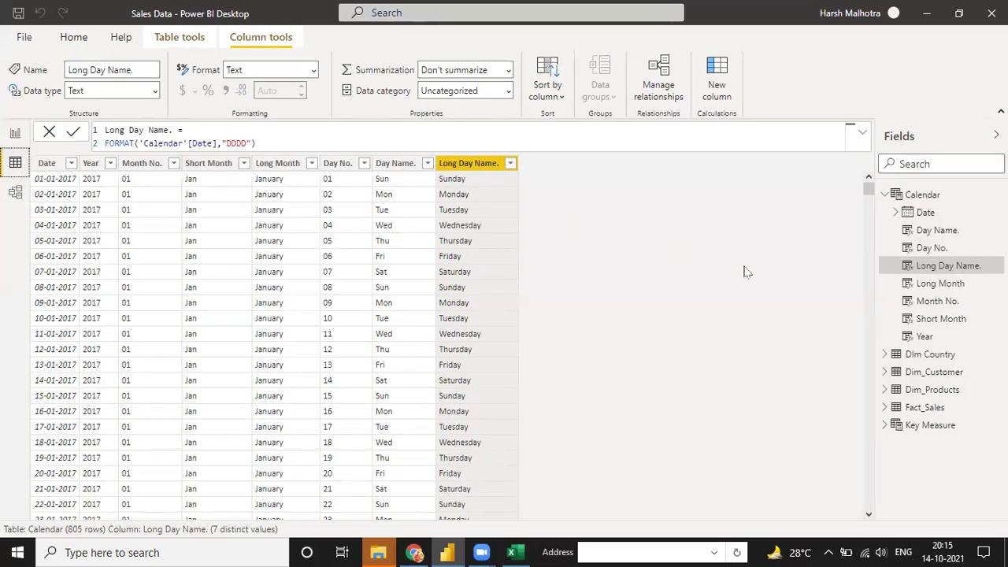
{"action": "left_click", "coordinate": [941, 230]}
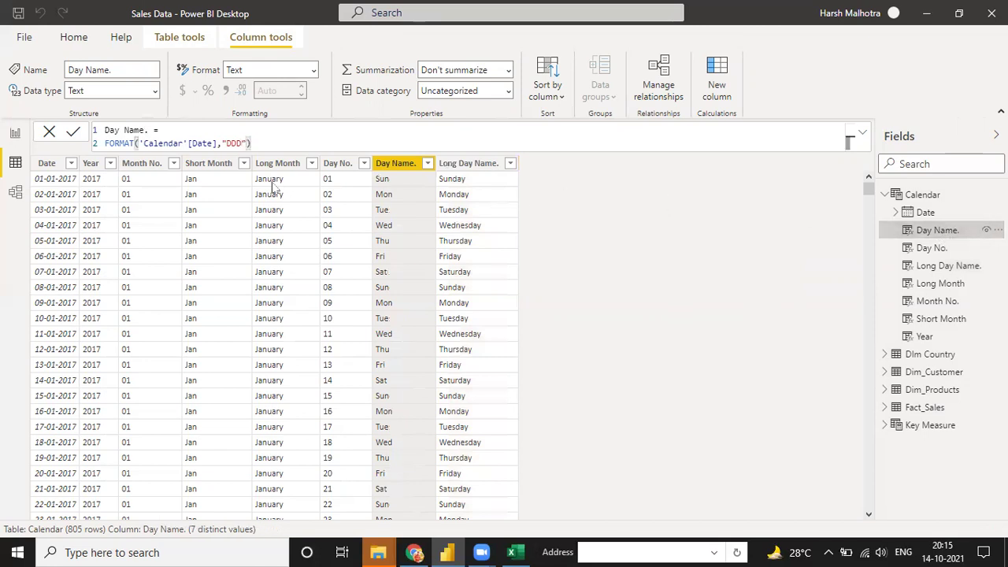
{"action": "left_click", "coordinate": [217, 167]}
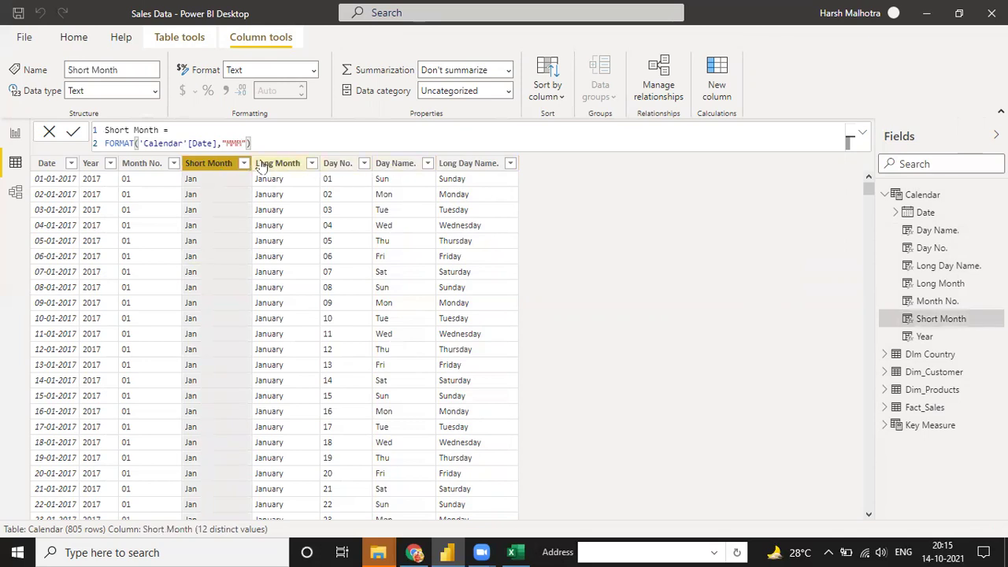
{"action": "left_click", "coordinate": [243, 163]}
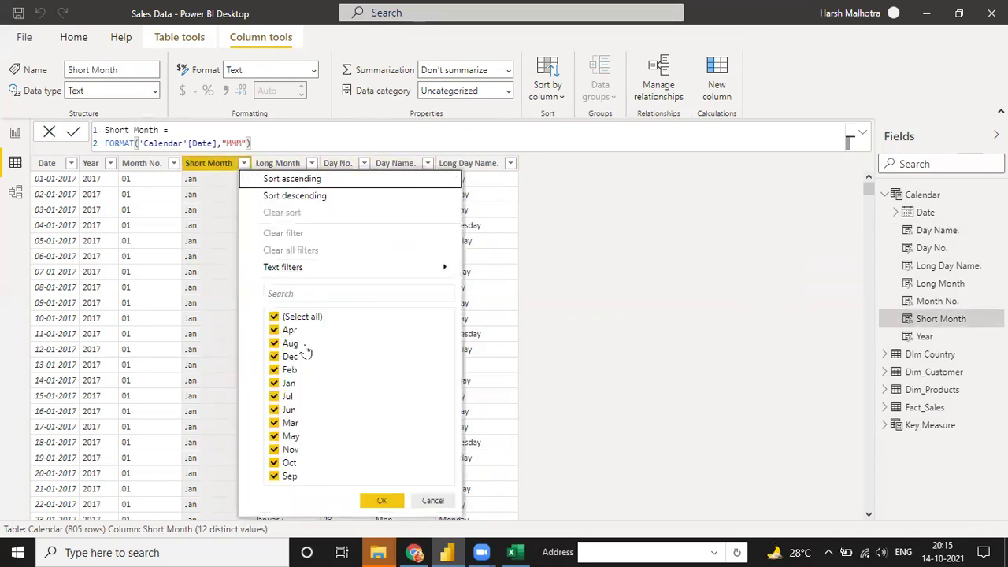
{"action": "left_click", "coordinate": [552, 385]}
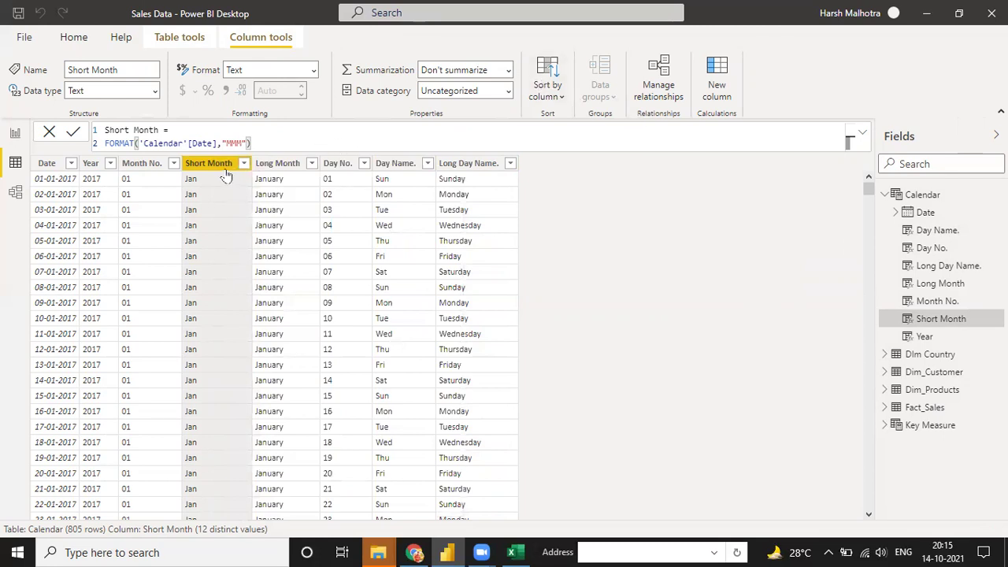
Step: Set the Short Month column to sort by Month No. and recheck its list of values
{"action": "left_click", "coordinate": [551, 93]}
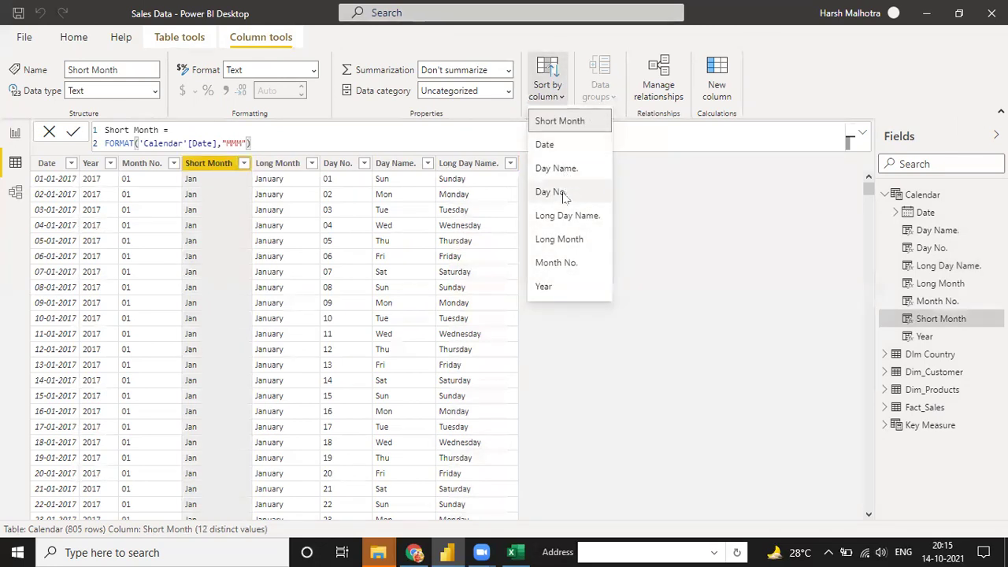
{"action": "left_click", "coordinate": [556, 263]}
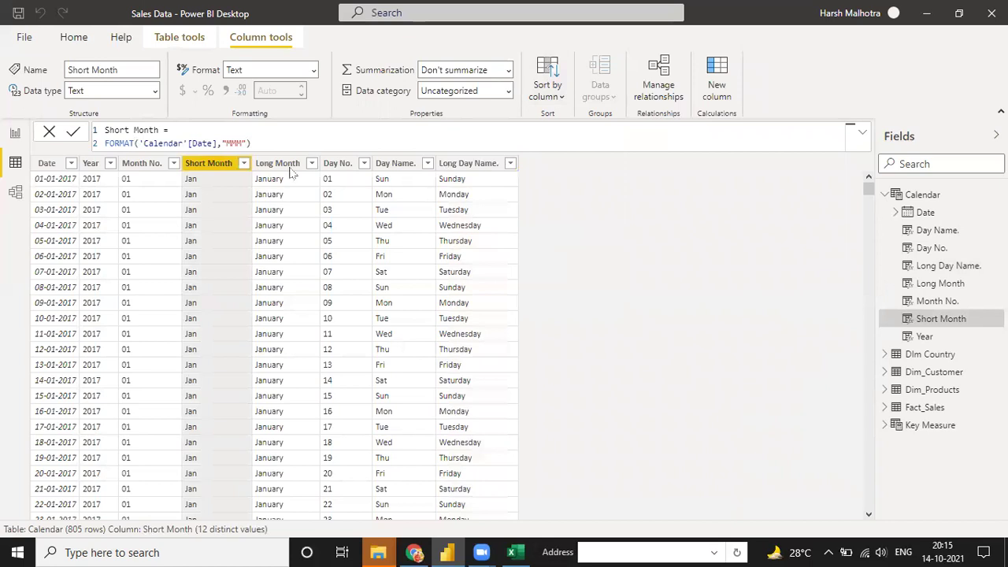
{"action": "left_click", "coordinate": [244, 164]}
{"action": "left_click", "coordinate": [505, 353]}
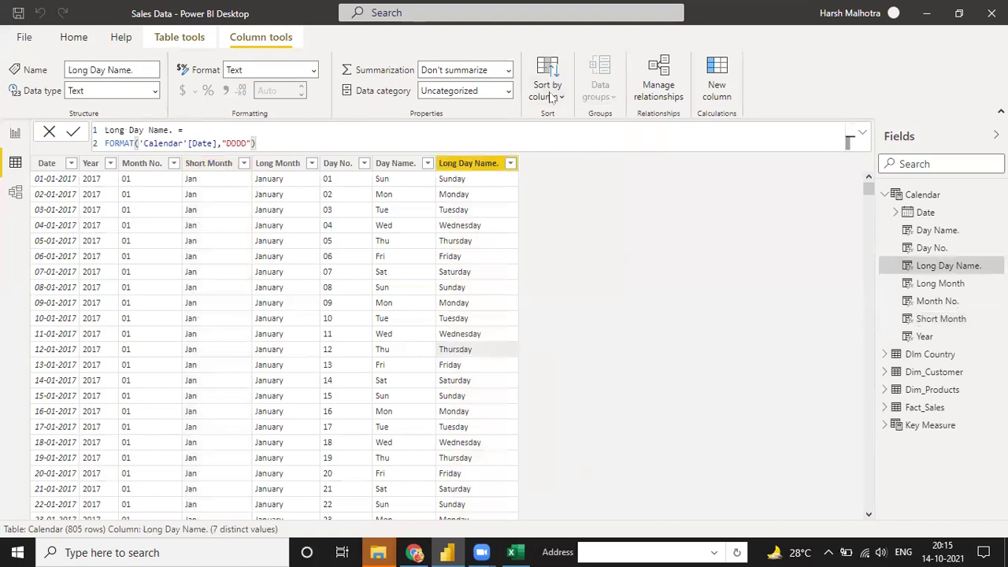
Step: Add a line chart to the report page, enlarge it, and put Calendar's Short Month on its axis
{"action": "left_click", "coordinate": [15, 134]}
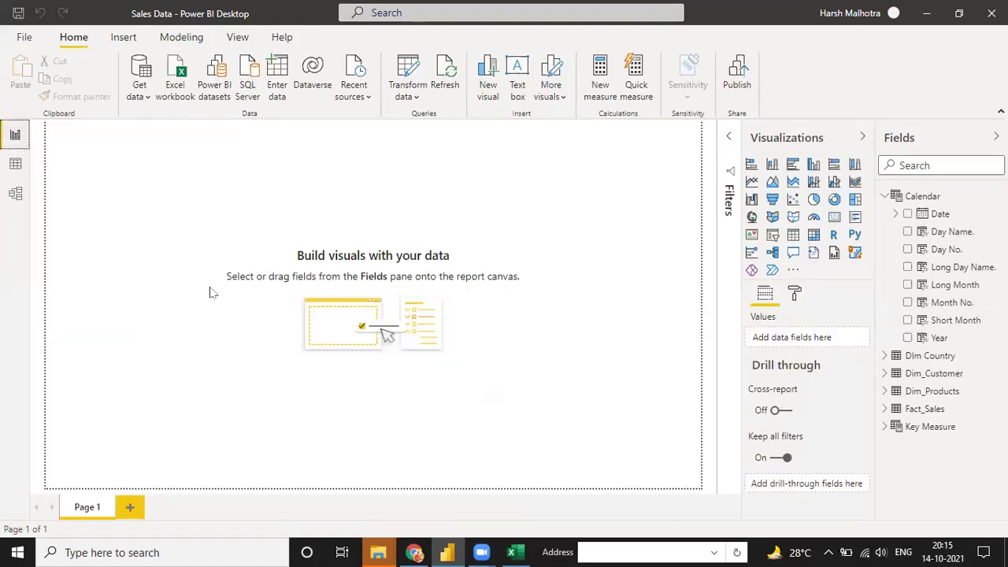
{"action": "left_click", "coordinate": [752, 182]}
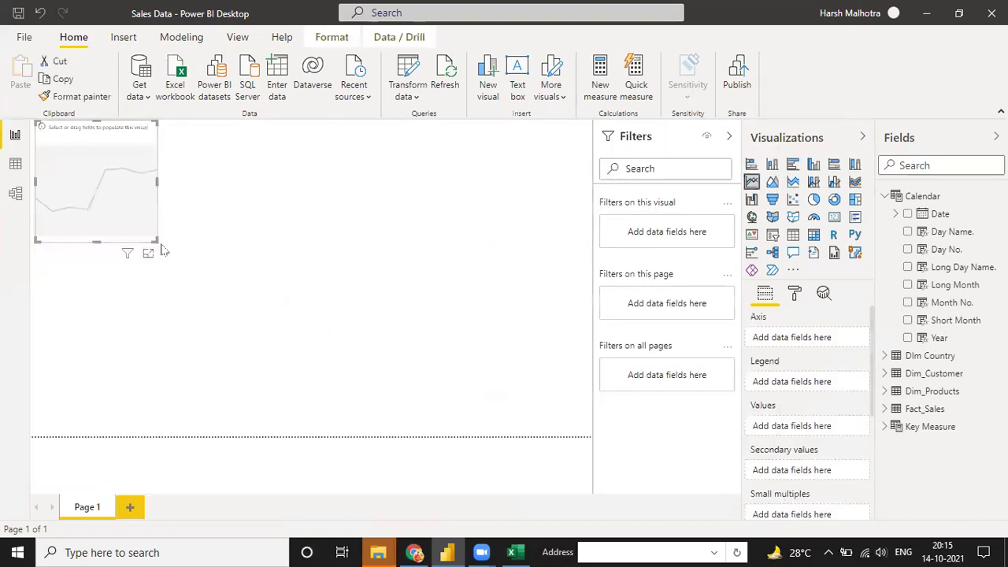
{"action": "left_click_drag", "start_coordinate": [158, 253], "coordinate": [379, 300]}
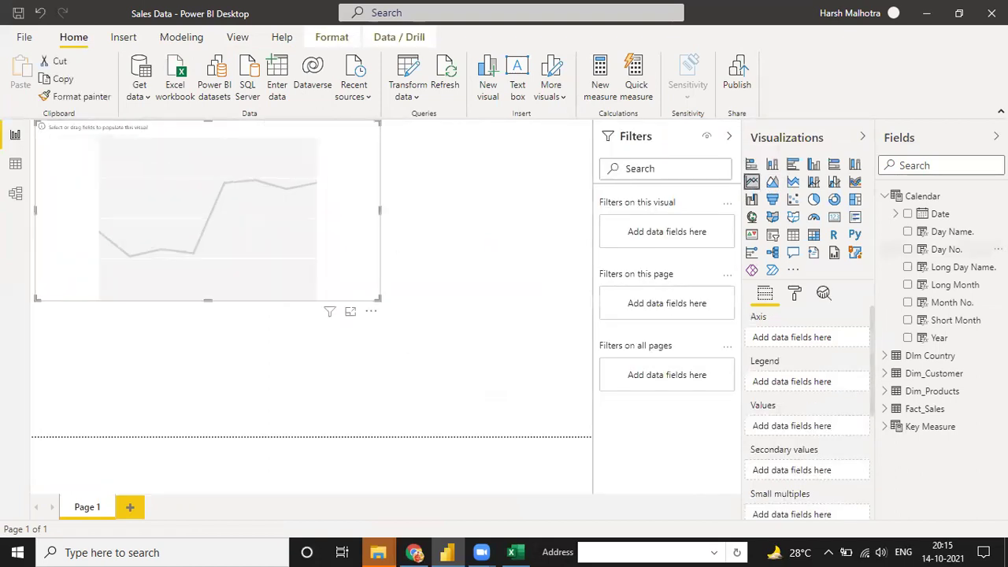
{"action": "left_click_drag", "start_coordinate": [959, 328], "coordinate": [205, 214]}
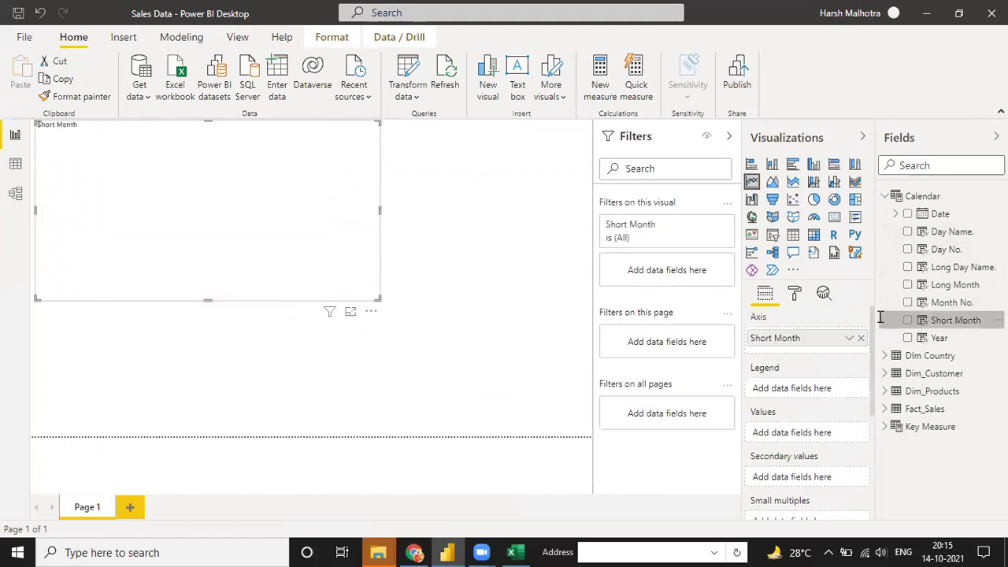
Step: Plot Fact_Sales Quantity as the line chart's values and enlarge the chart further
{"action": "left_click", "coordinate": [885, 409]}
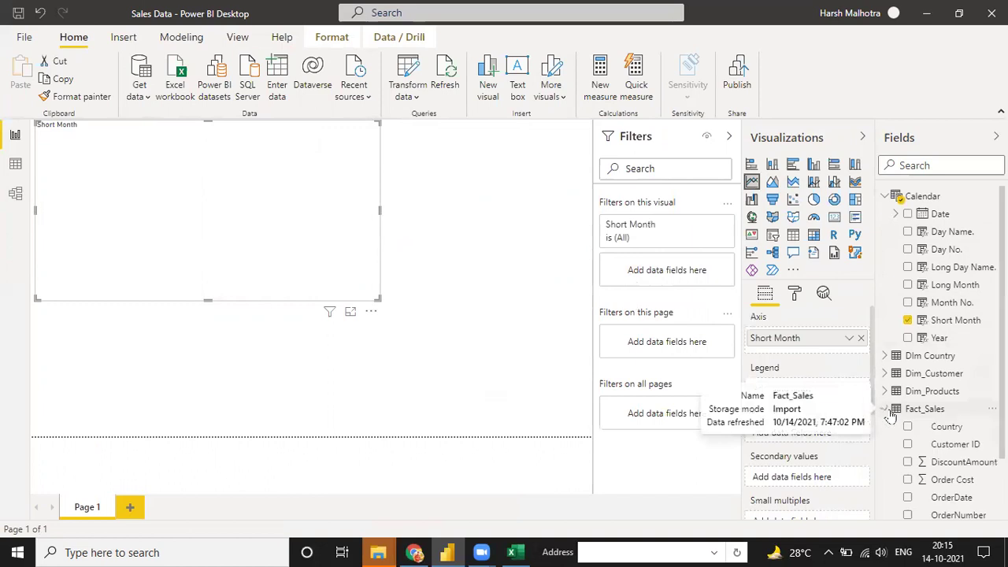
{"action": "scroll", "coordinate": [939, 457], "scroll_direction": "down", "scroll_amount": 3}
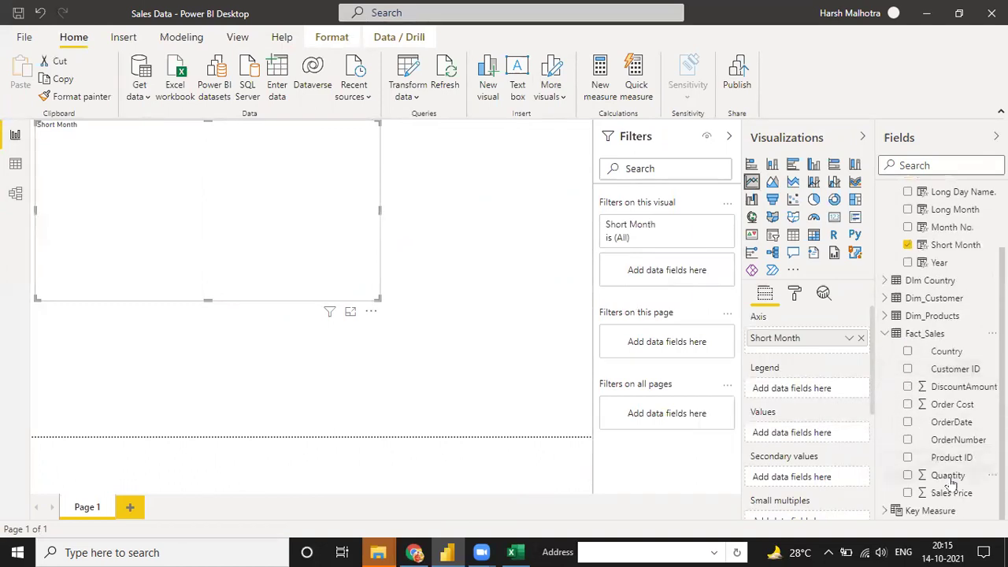
{"action": "left_click_drag", "start_coordinate": [948, 475], "coordinate": [244, 205]}
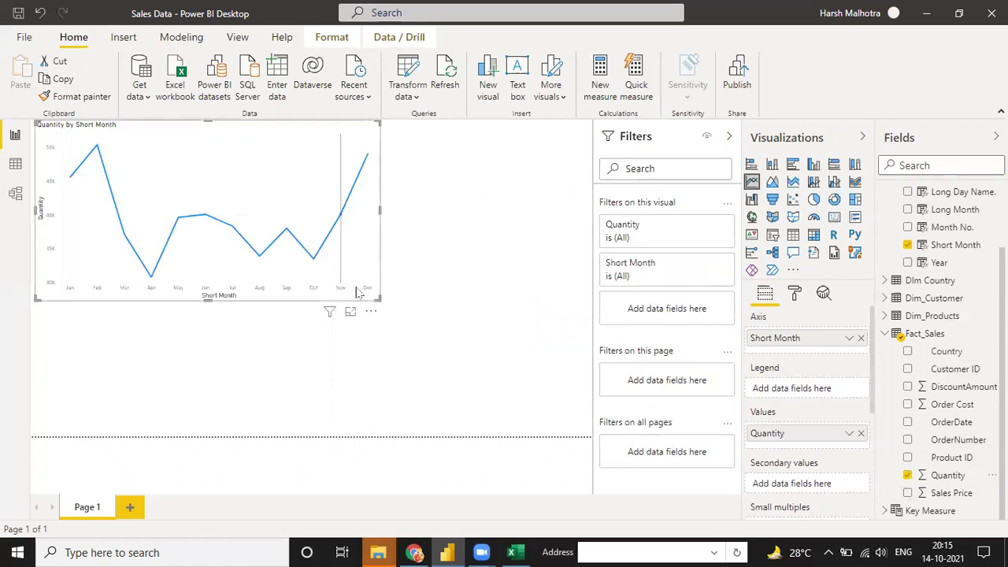
{"action": "left_click_drag", "start_coordinate": [376, 300], "coordinate": [498, 321]}
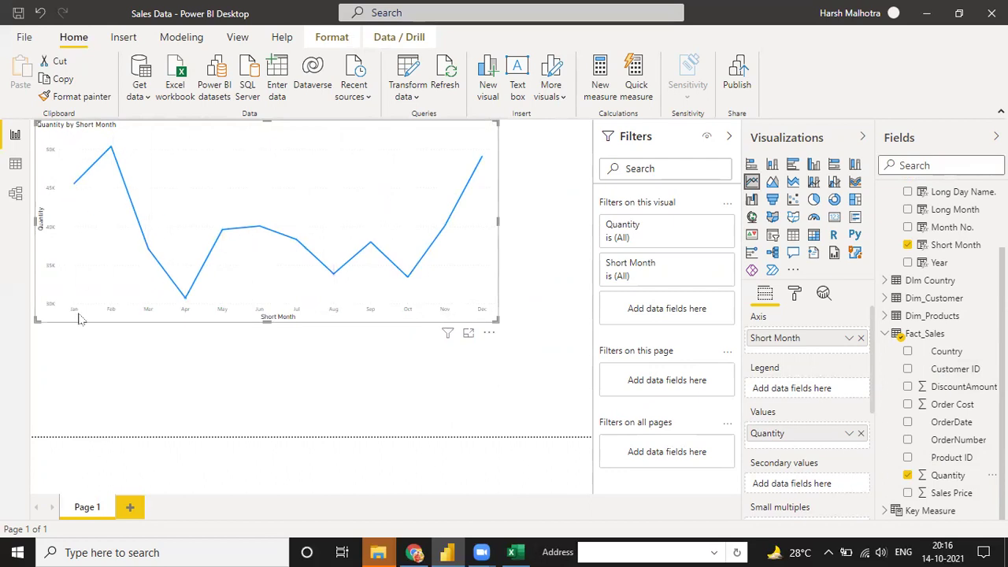
Step: Set the Short Month column to sort by itself and check the month order in the report's line chart
{"action": "left_click", "coordinate": [15, 165]}
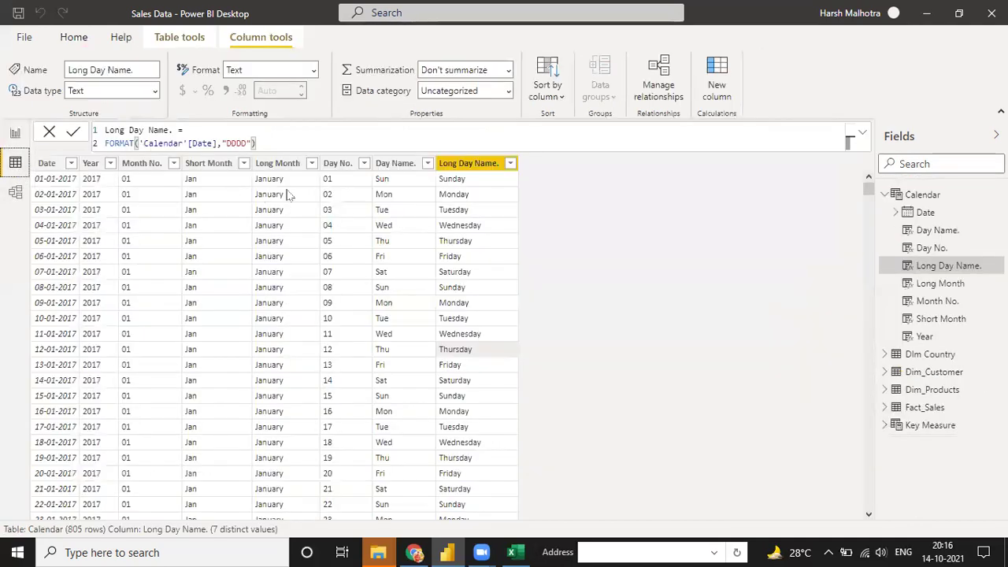
{"action": "left_click", "coordinate": [224, 163]}
{"action": "left_click", "coordinate": [545, 91]}
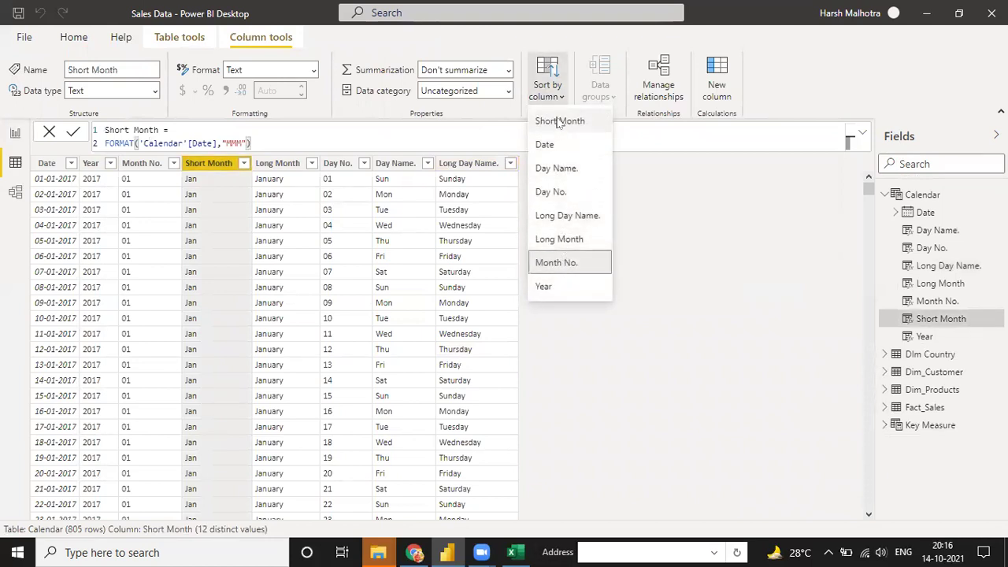
{"action": "left_click", "coordinate": [558, 121]}
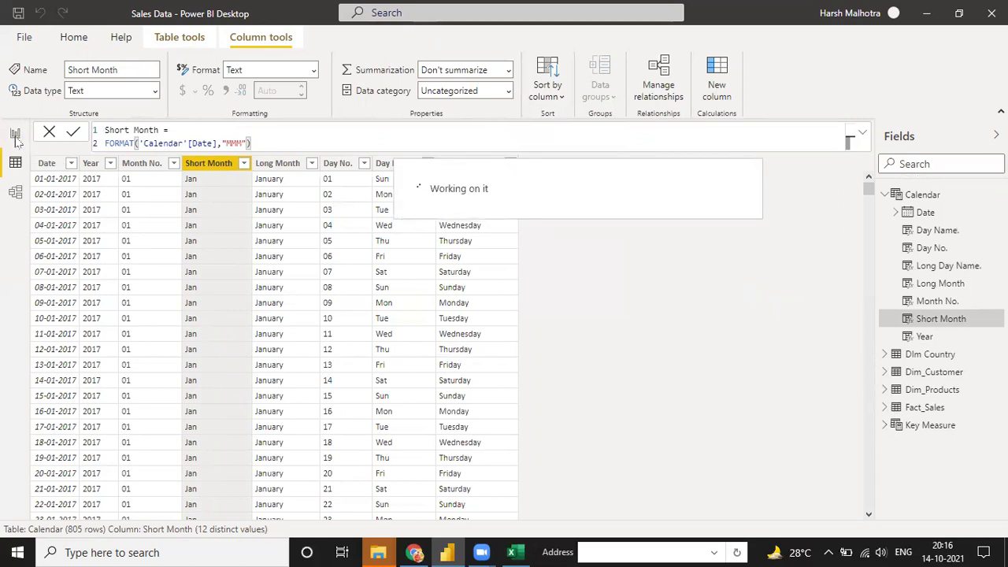
{"action": "left_click", "coordinate": [15, 135]}
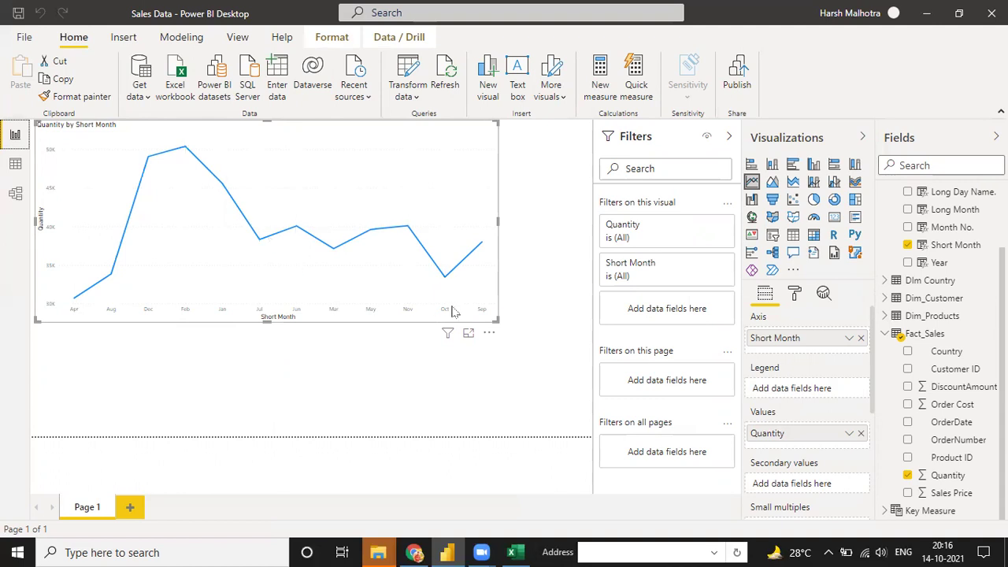
Step: Set the Short Month column's sort order back to Month No
{"action": "left_click", "coordinate": [15, 163]}
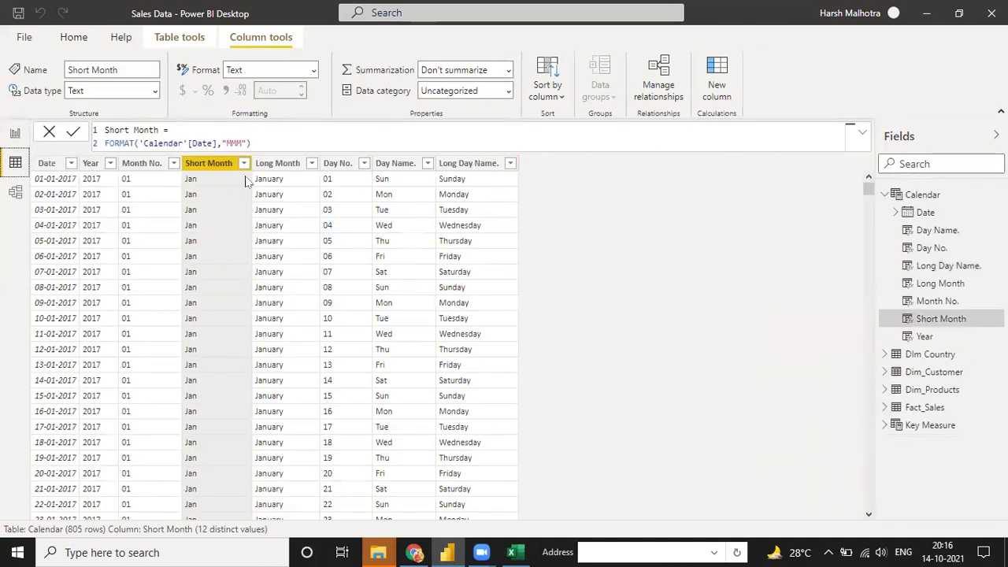
{"action": "left_click", "coordinate": [553, 97]}
{"action": "left_click", "coordinate": [561, 265]}
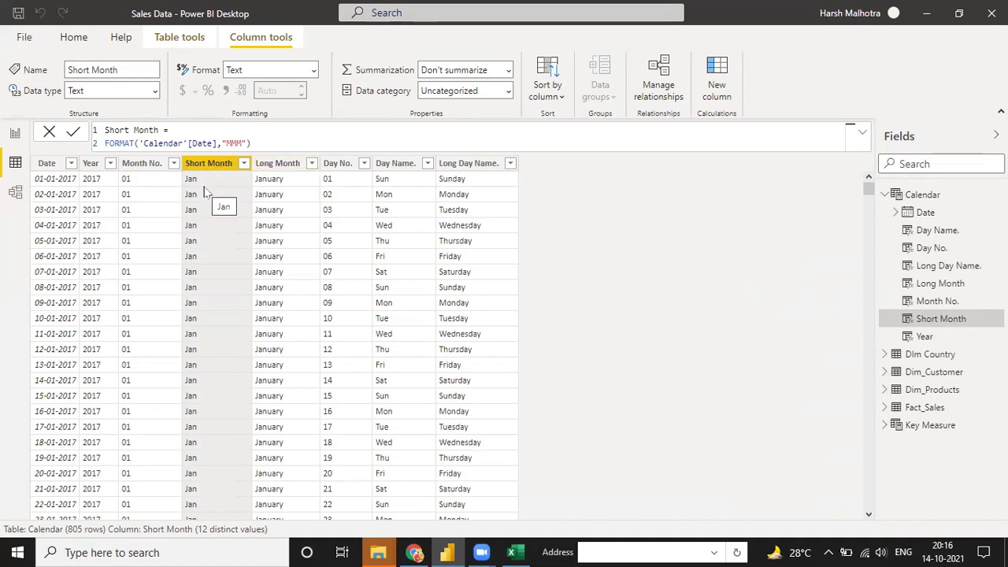
Step: Enlarge the Quantity by Short Month line chart in the report to fill the page and inspect its data points
{"action": "left_click", "coordinate": [15, 133]}
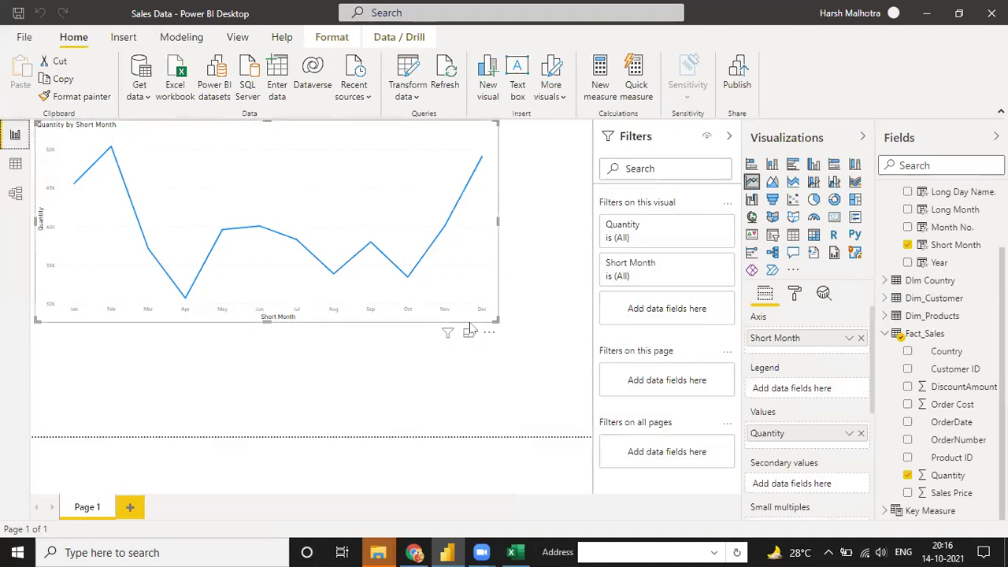
{"action": "left_click_drag", "start_coordinate": [496, 322], "coordinate": [589, 438]}
{"action": "mouse_move", "coordinate": [460, 234]}
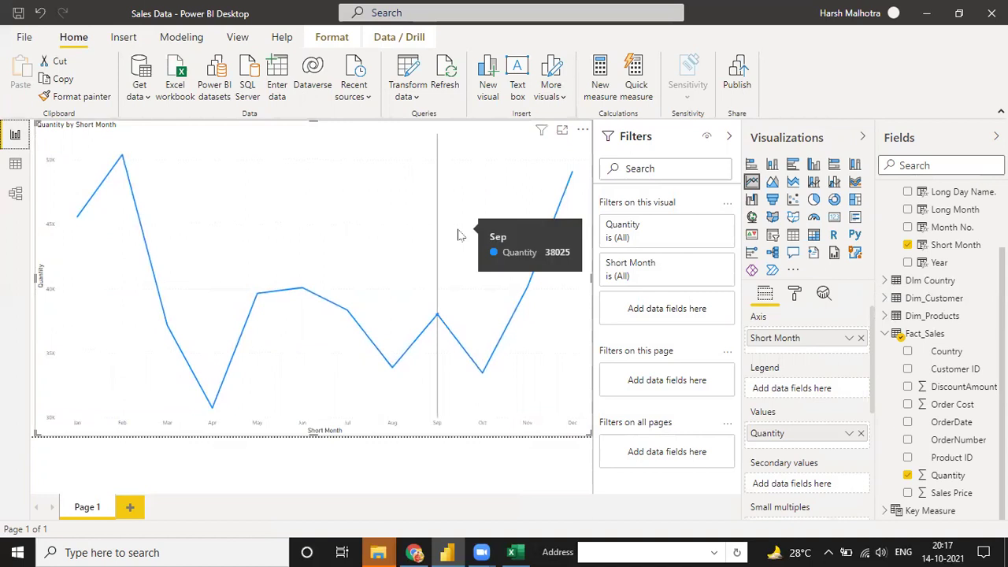
{"action": "left_click", "coordinate": [16, 162]}
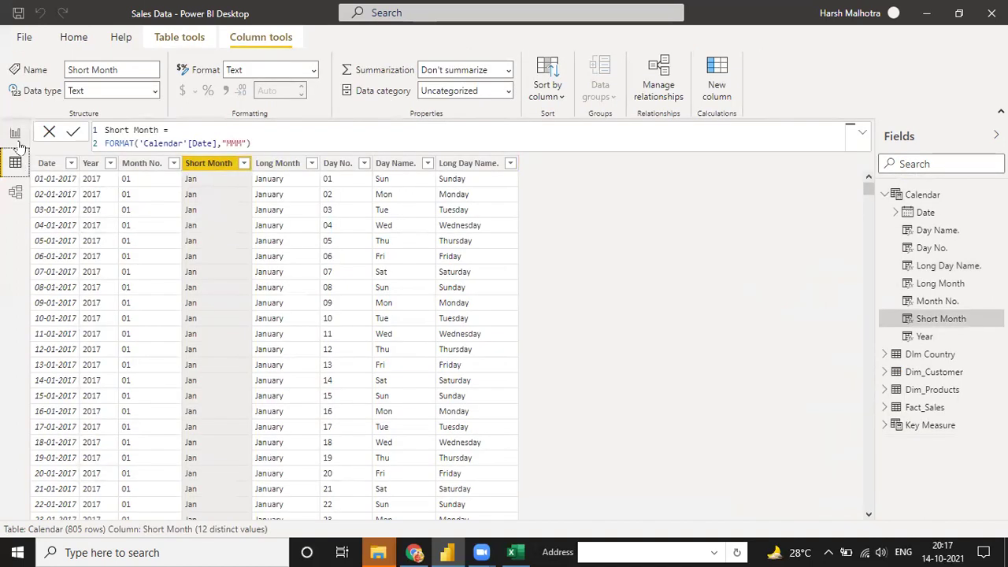
{"action": "left_click", "coordinate": [16, 134]}
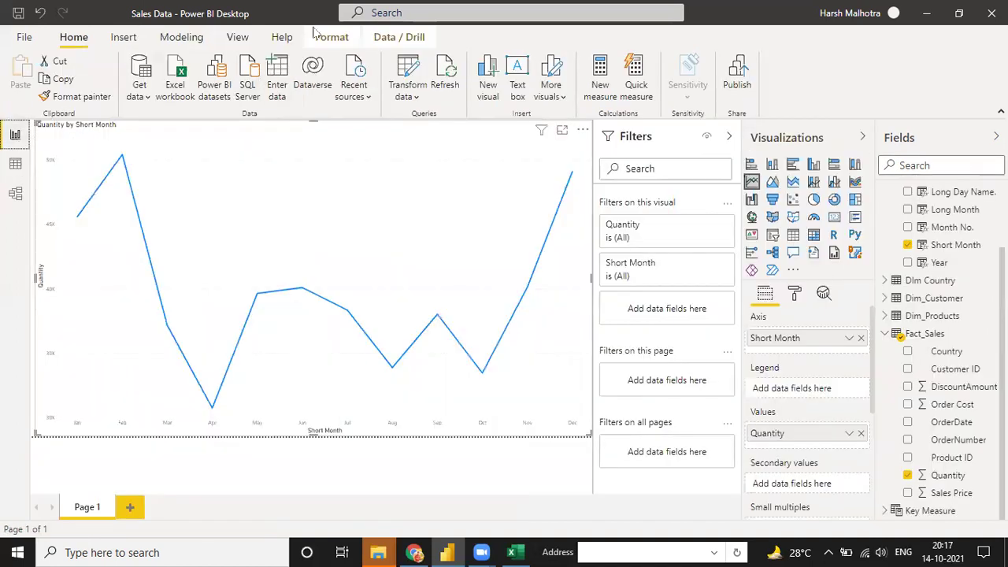